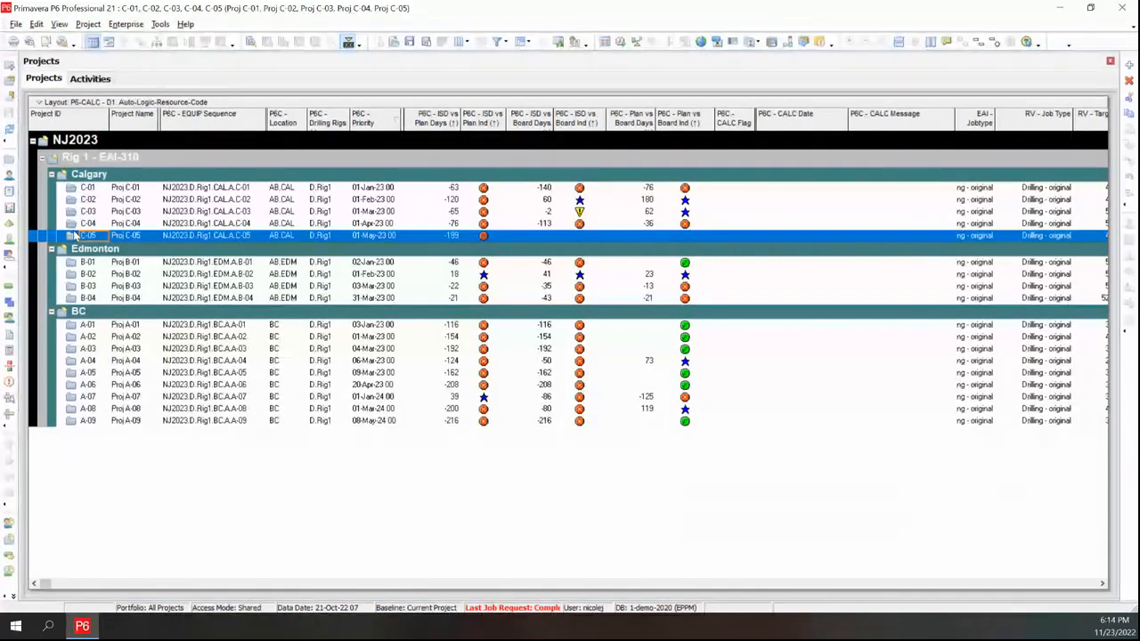
Open the Activities view and browse the Gantt chart timeline of the projects
left_click(90, 79)
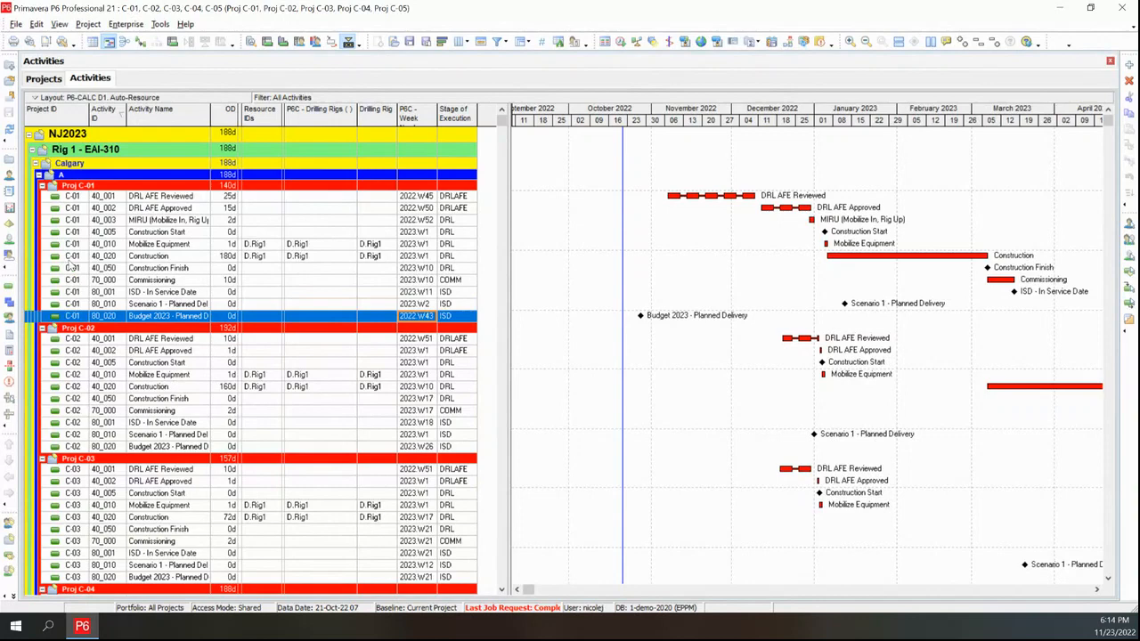
scroll(202, 445, "down", 5)
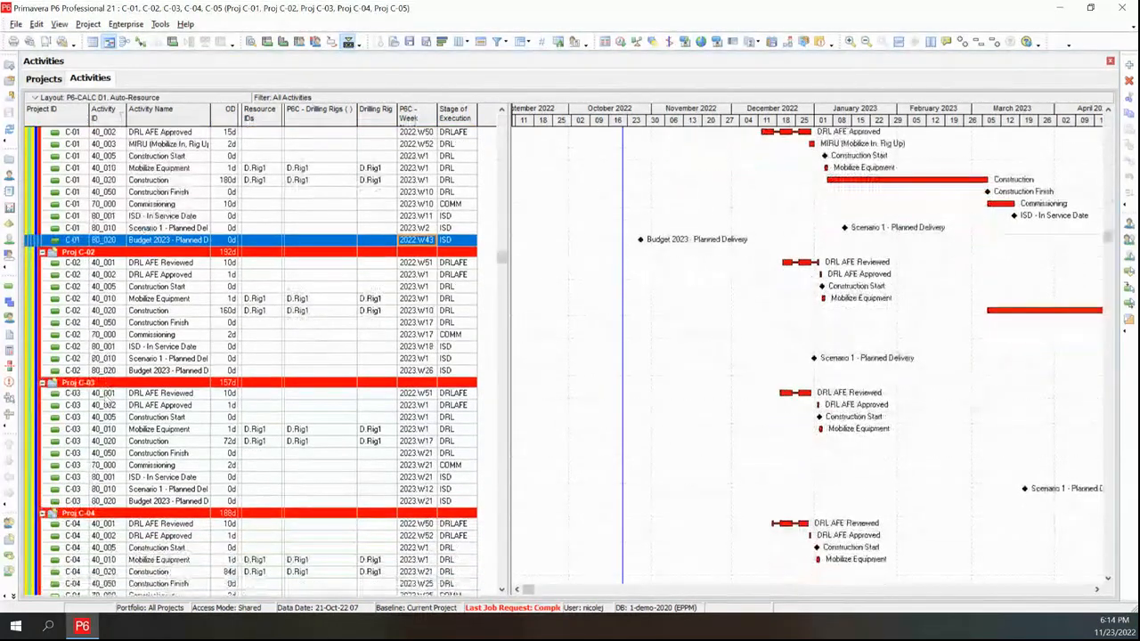
left_click(1097, 591)
left_click(1097, 592)
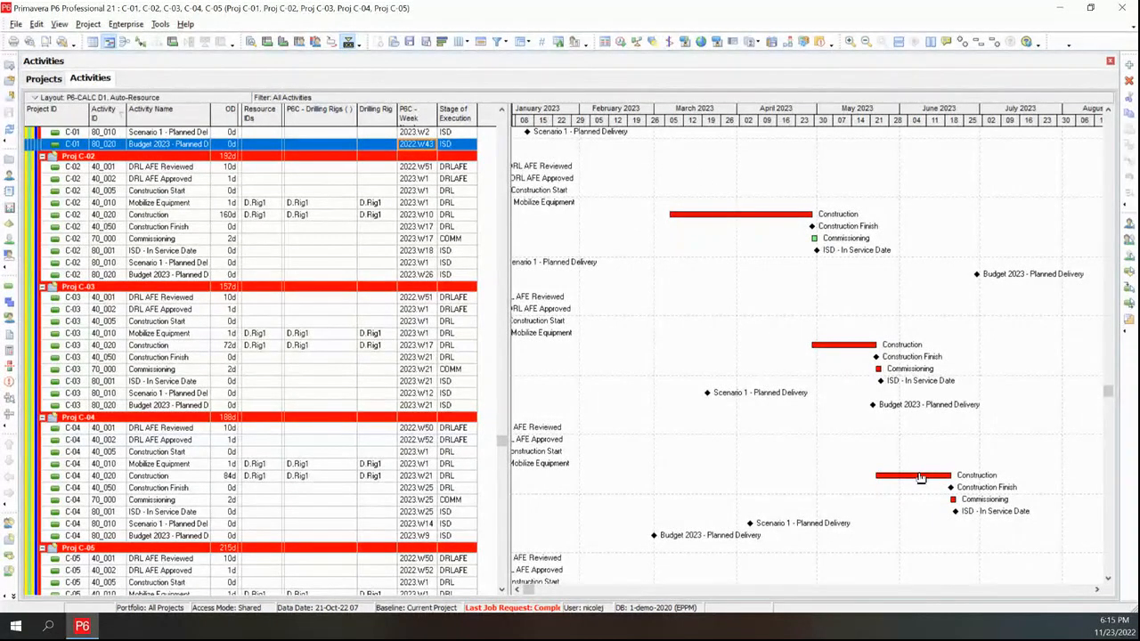
left_click(516, 591)
left_click(517, 591)
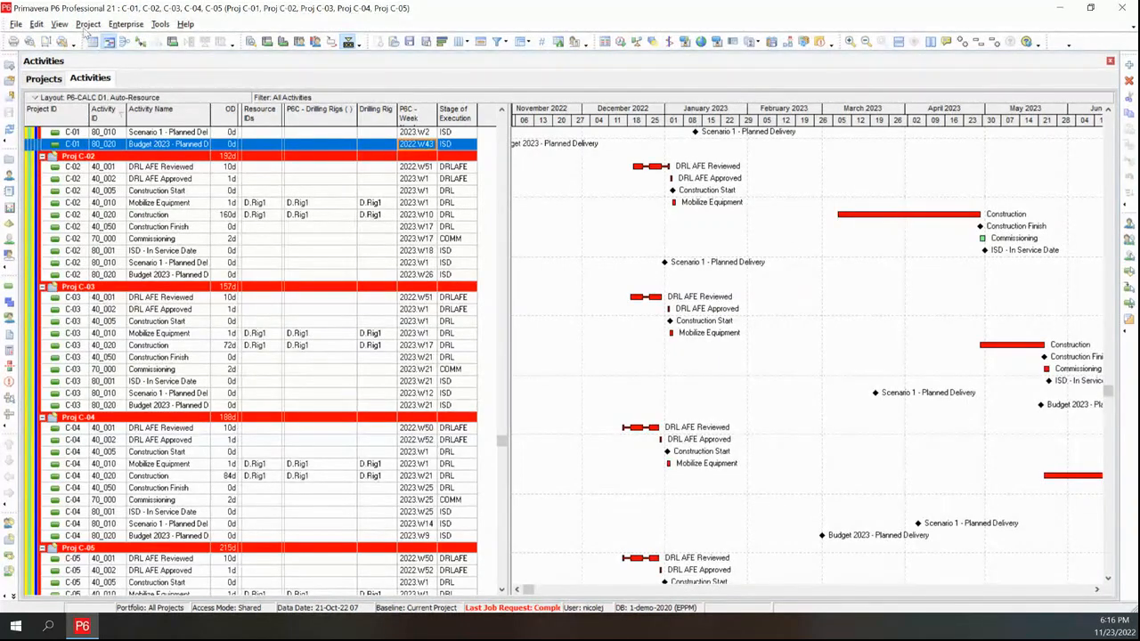
Display the relationship lines in the Gantt chart
left_click(140, 45)
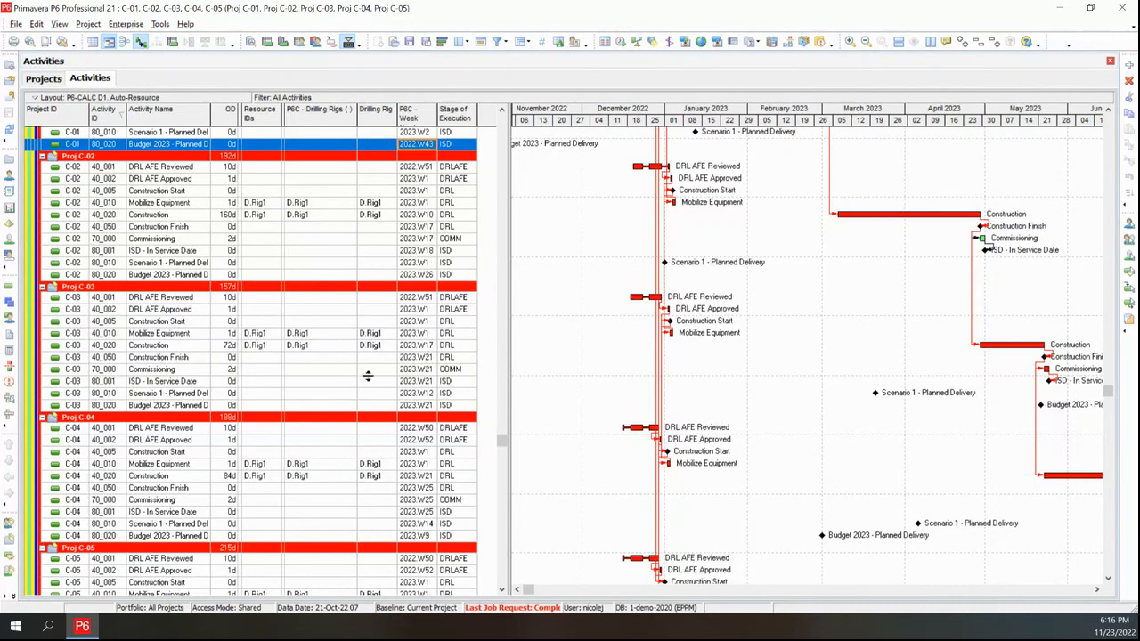
left_click(44, 78)
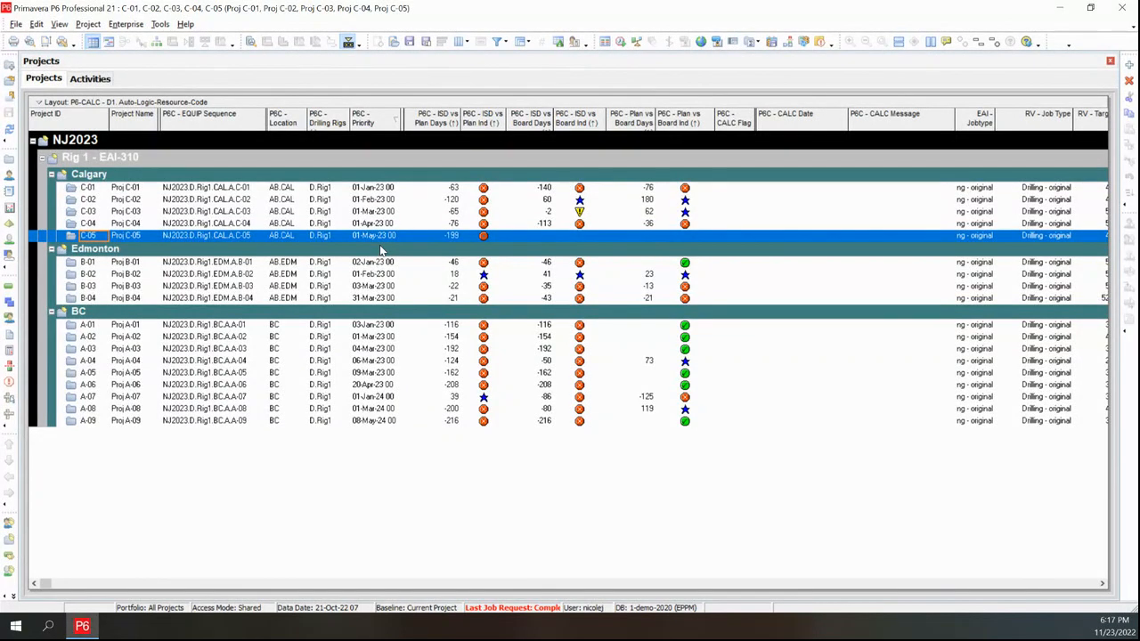
left_click(89, 79)
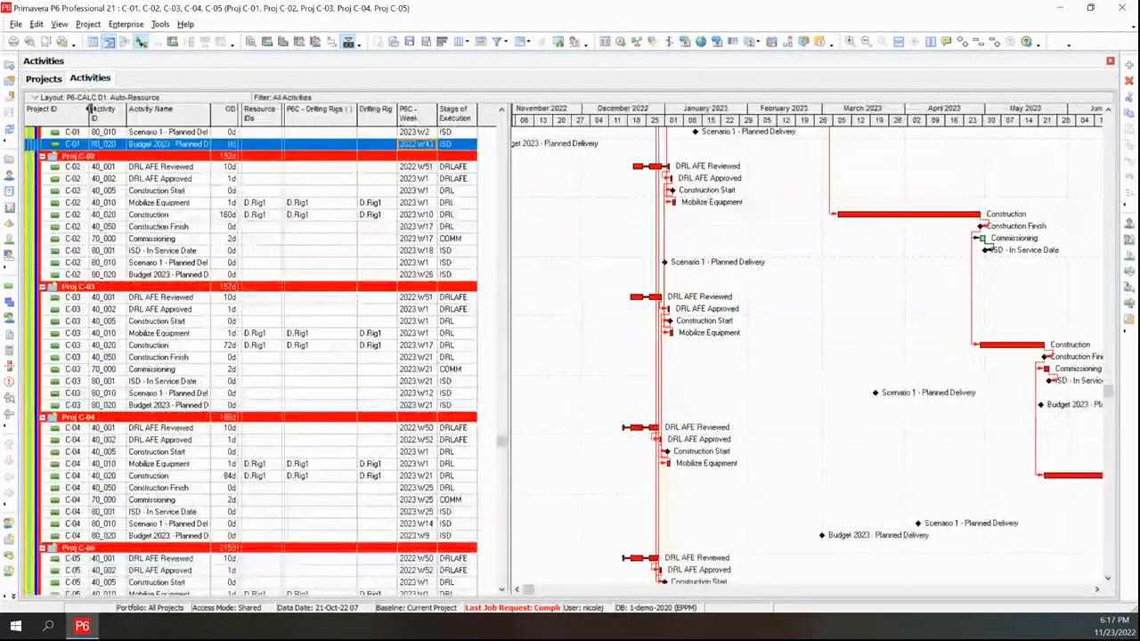
scroll(246, 267, "up", 2)
scroll(245, 265, "up", 2)
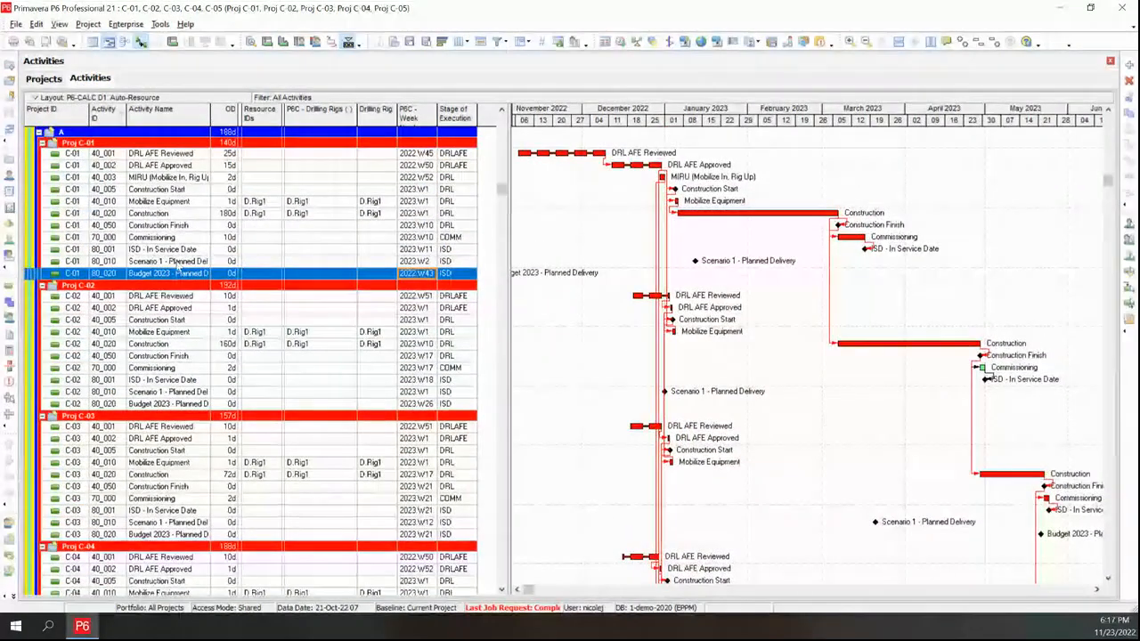
Create a new vertical tab group so Projects and Activities show side by side, and narrow the Gantt chart
left_click(171, 179)
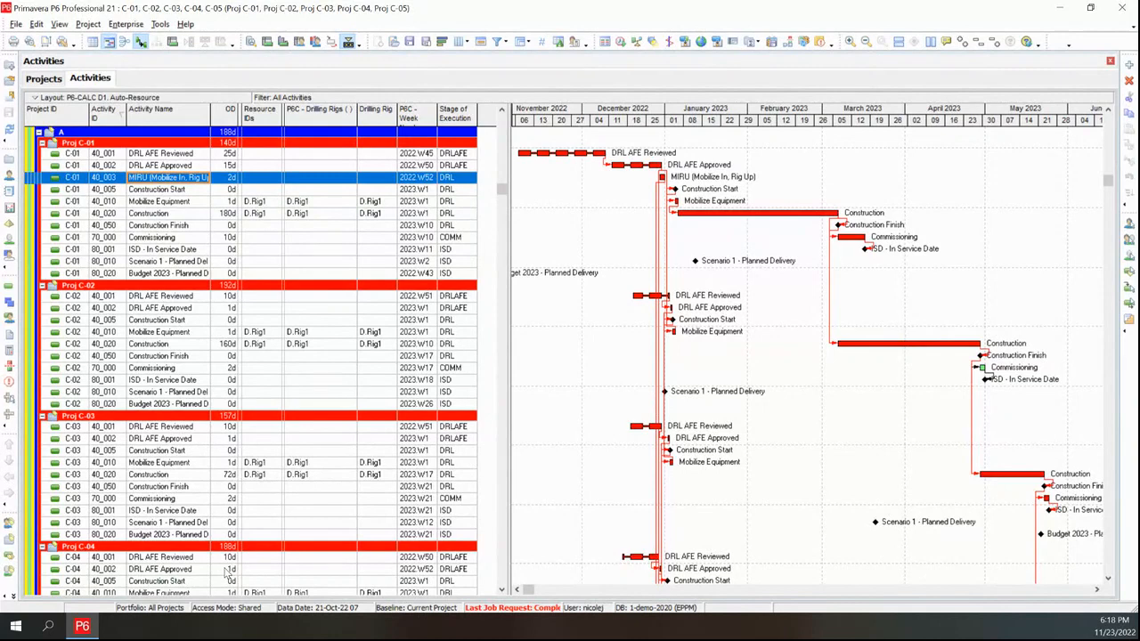
left_click(58, 24)
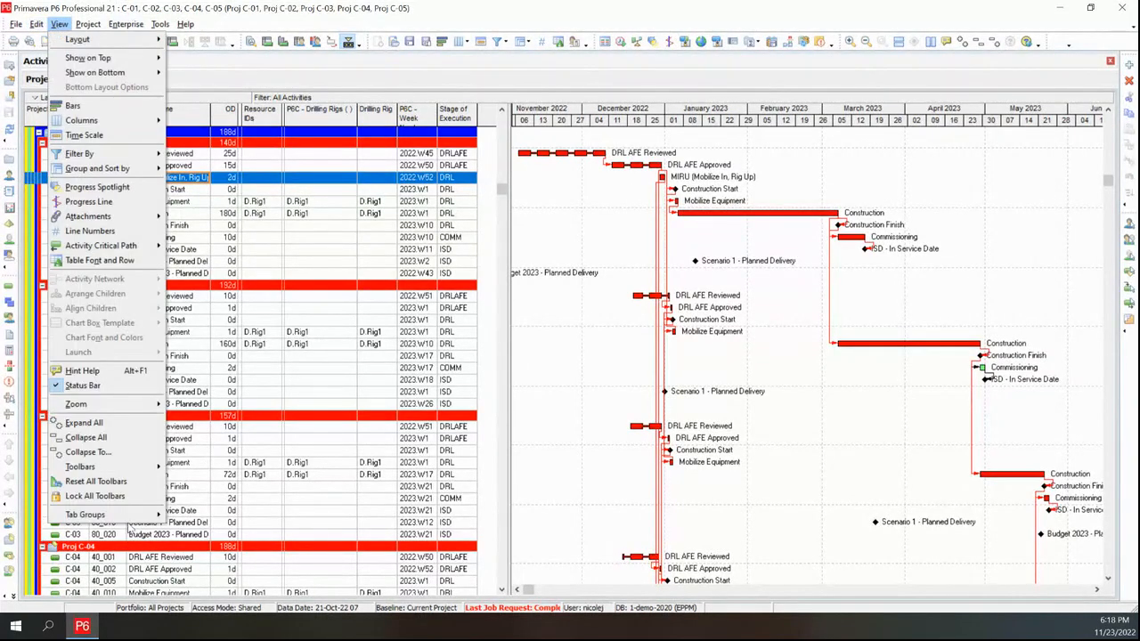
mouse_move(130, 519)
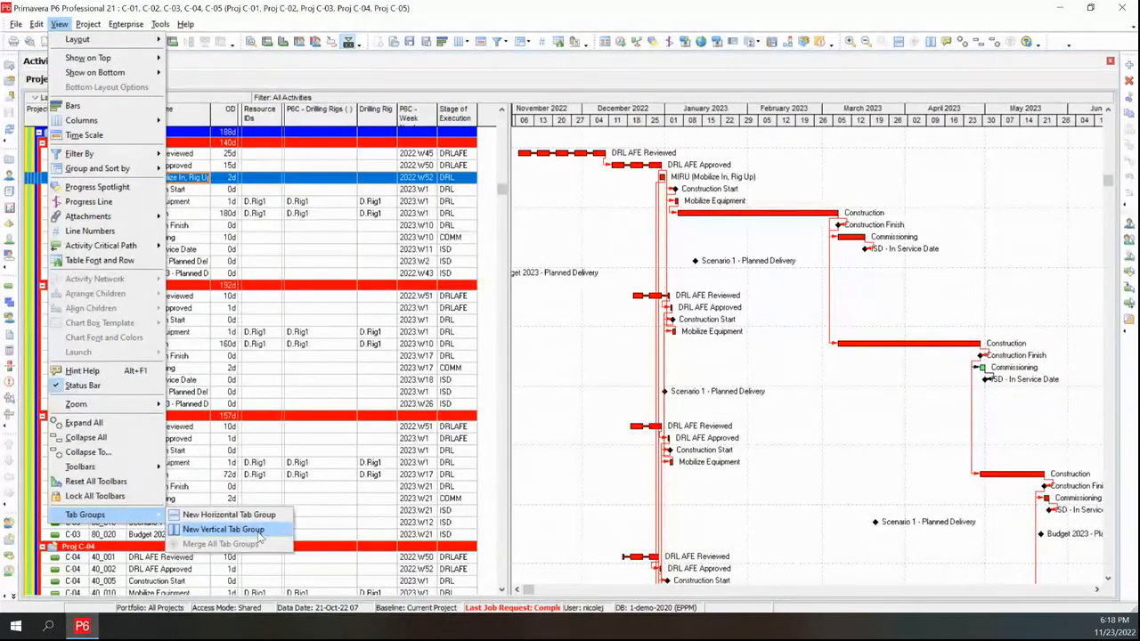
left_click(224, 529)
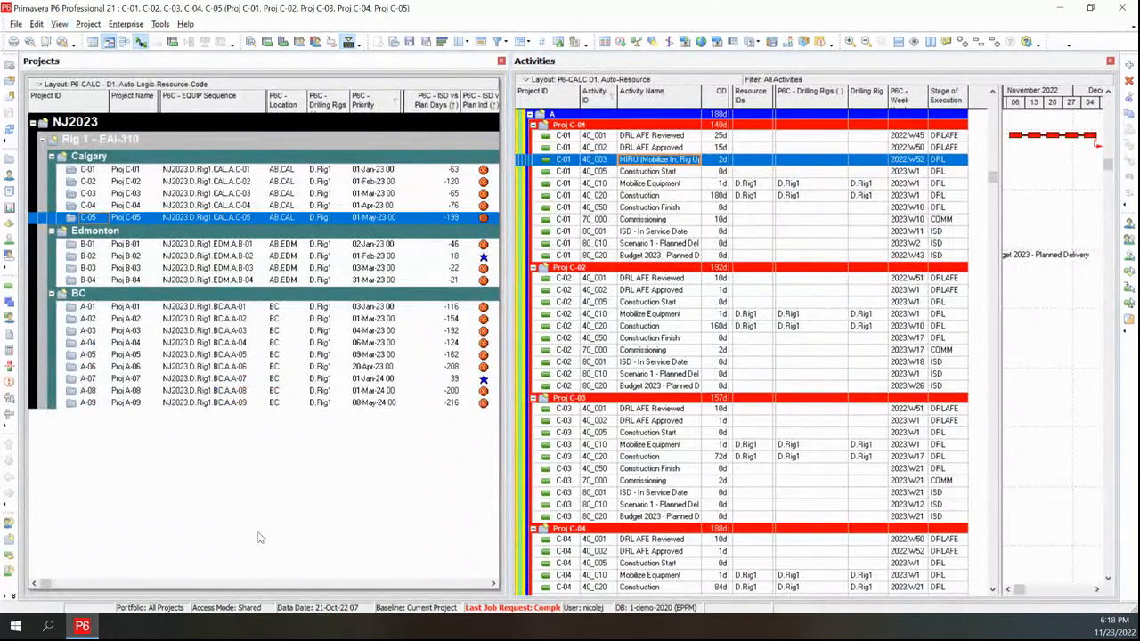
left_click(1004, 304)
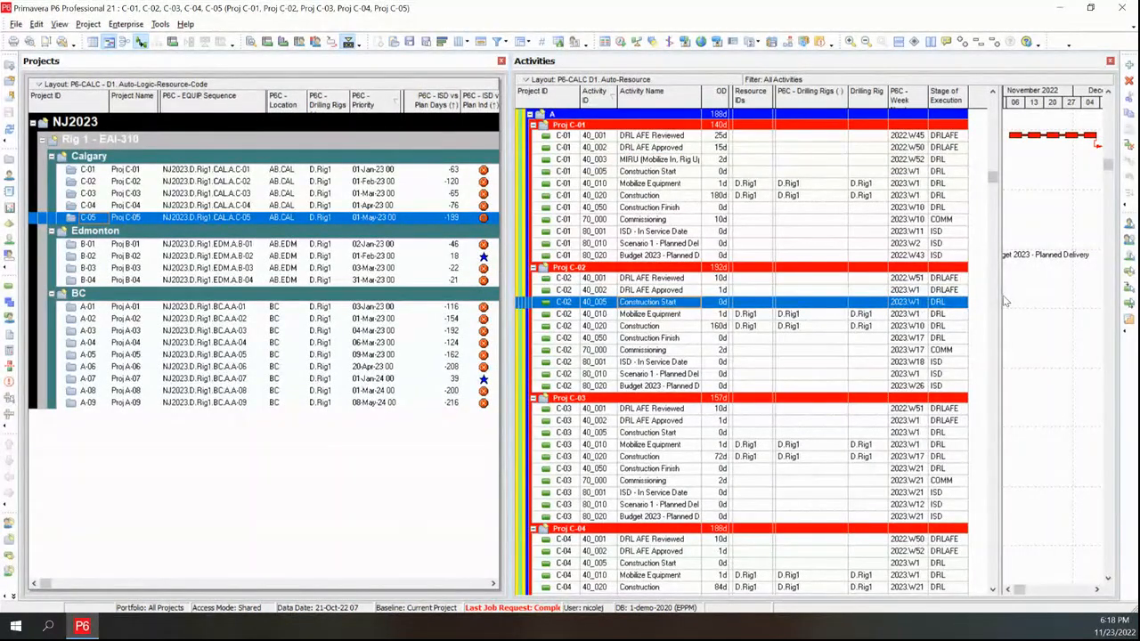
left_click_drag(998, 293, 858, 282)
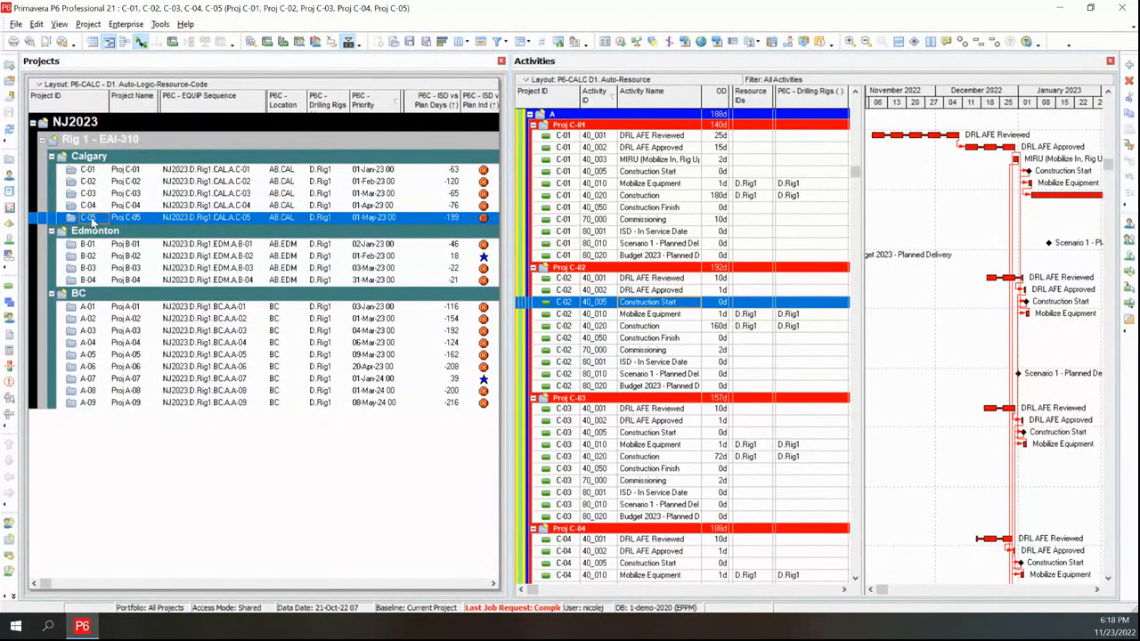
Set Proj C-01's P6C - Priority date to 15-Feb-23
left_click(390, 171)
left_click(393, 170)
left_click(393, 170)
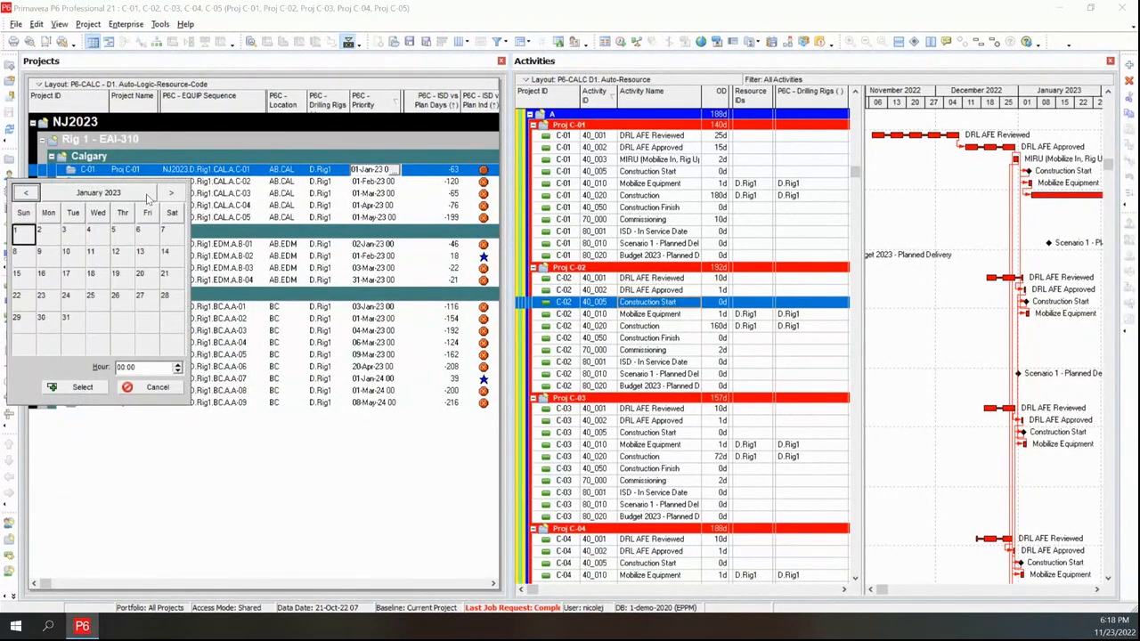
left_click(171, 192)
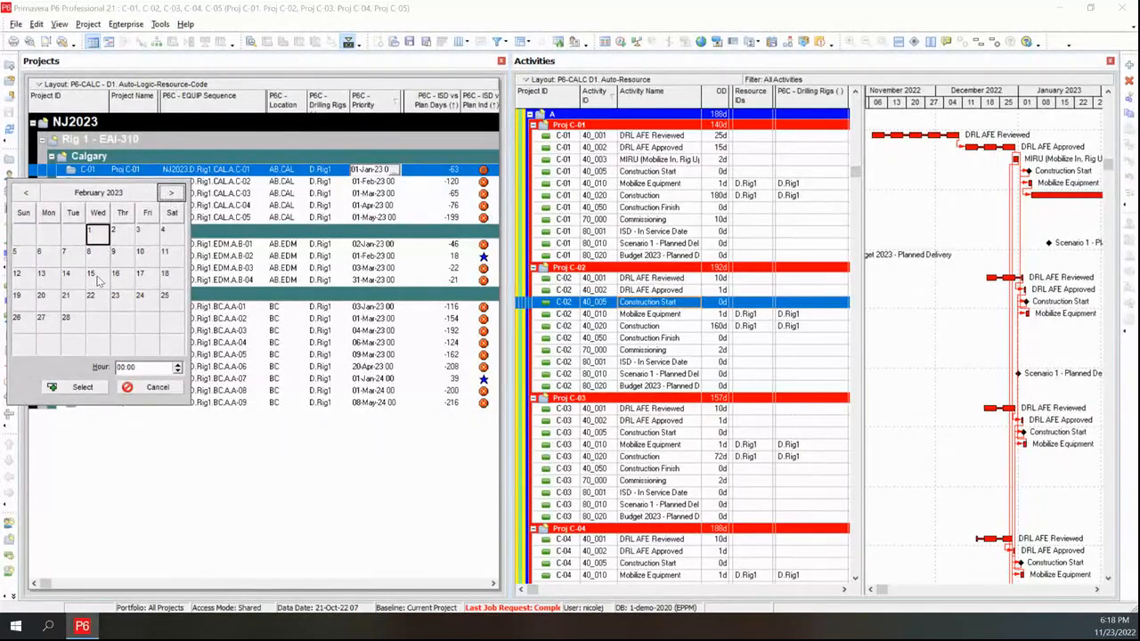
double_click(103, 280)
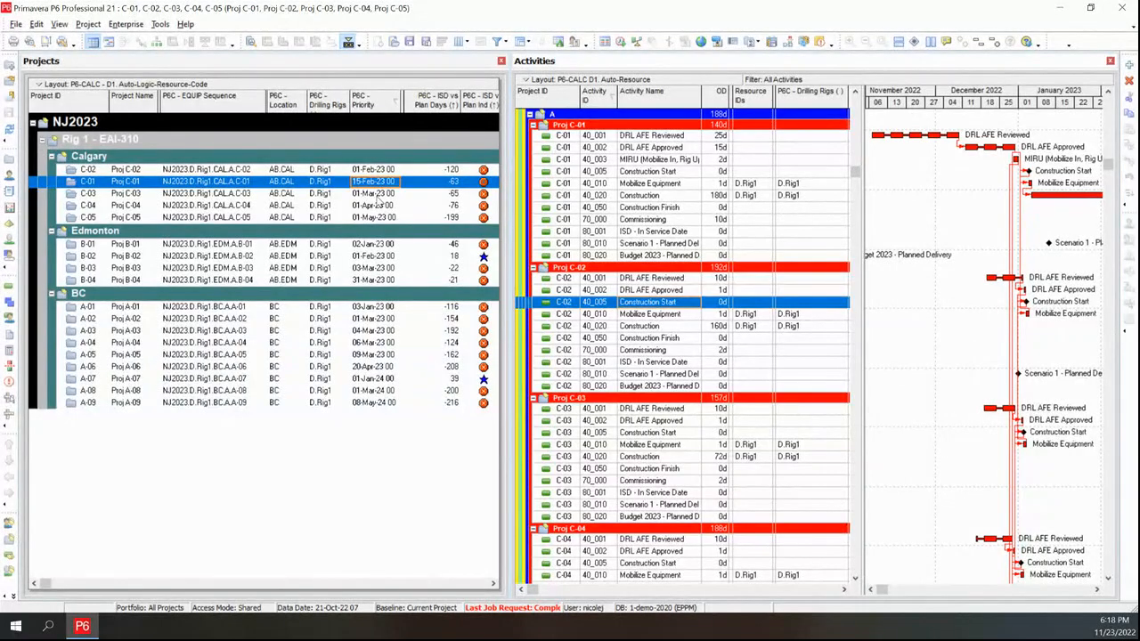
Set Proj C-05's P6C - Priority date to 15-Mar-23
left_click(377, 218)
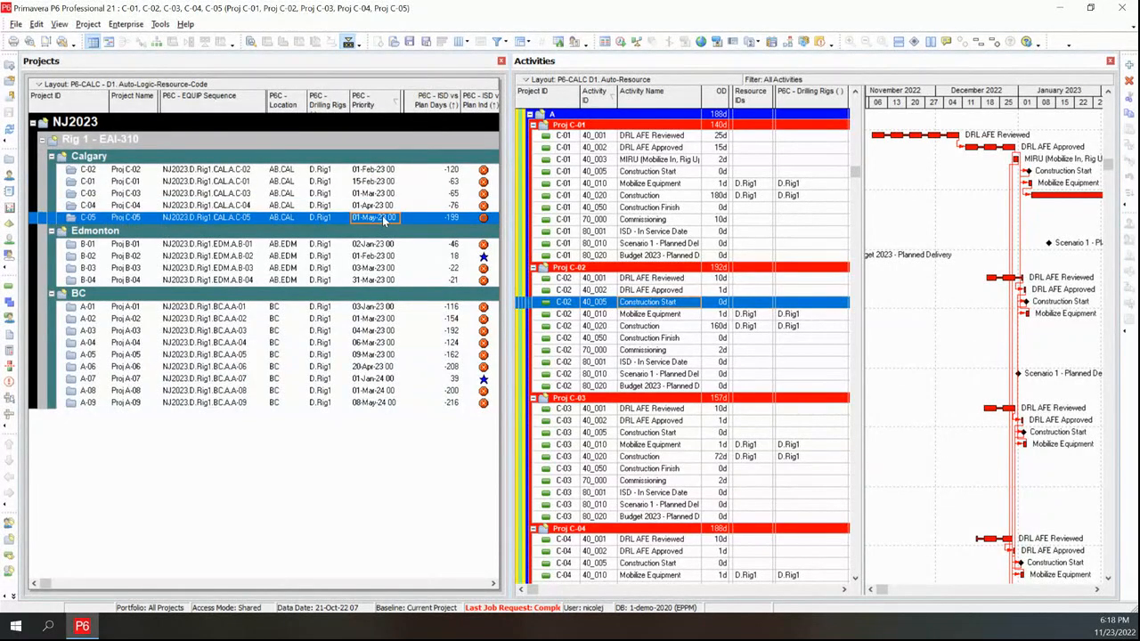
left_click(385, 222)
left_click(396, 218)
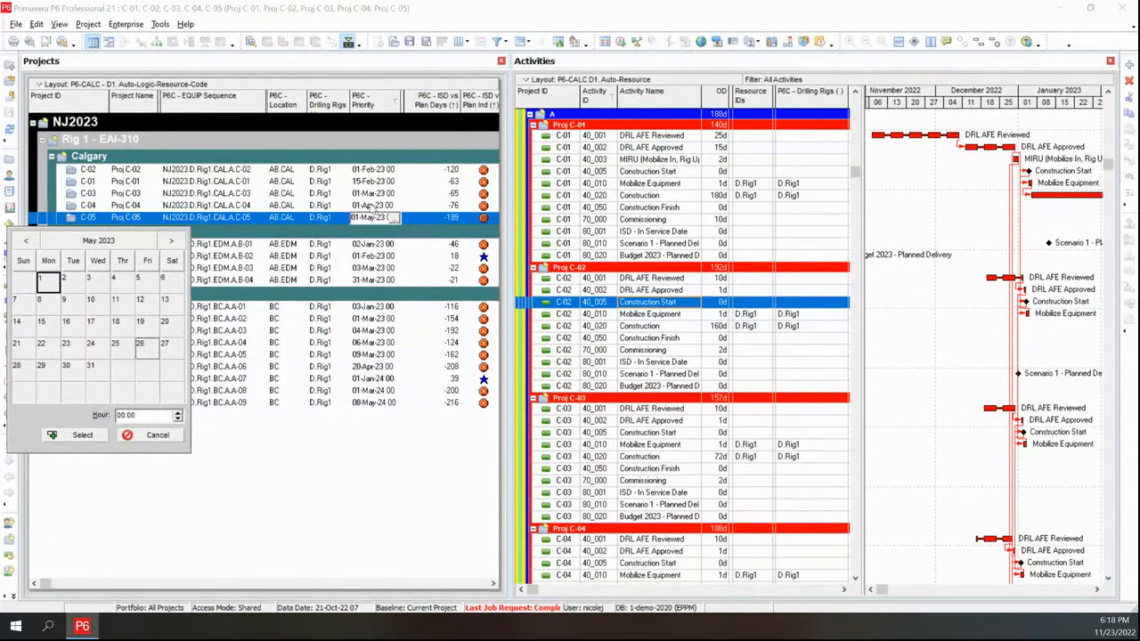
left_click(26, 241)
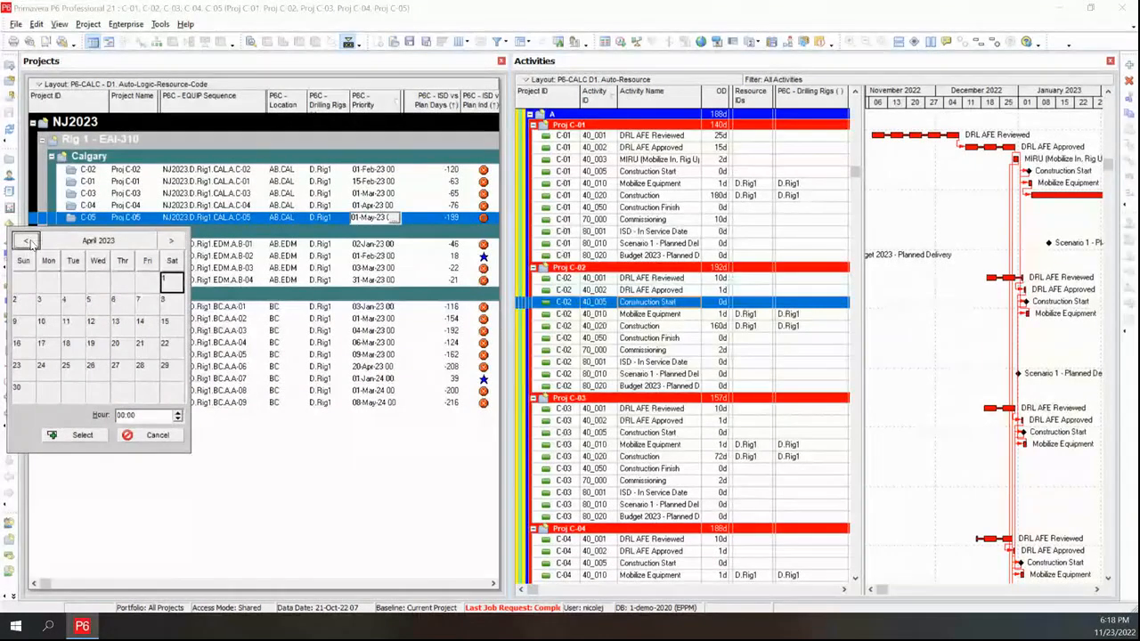
left_click(26, 241)
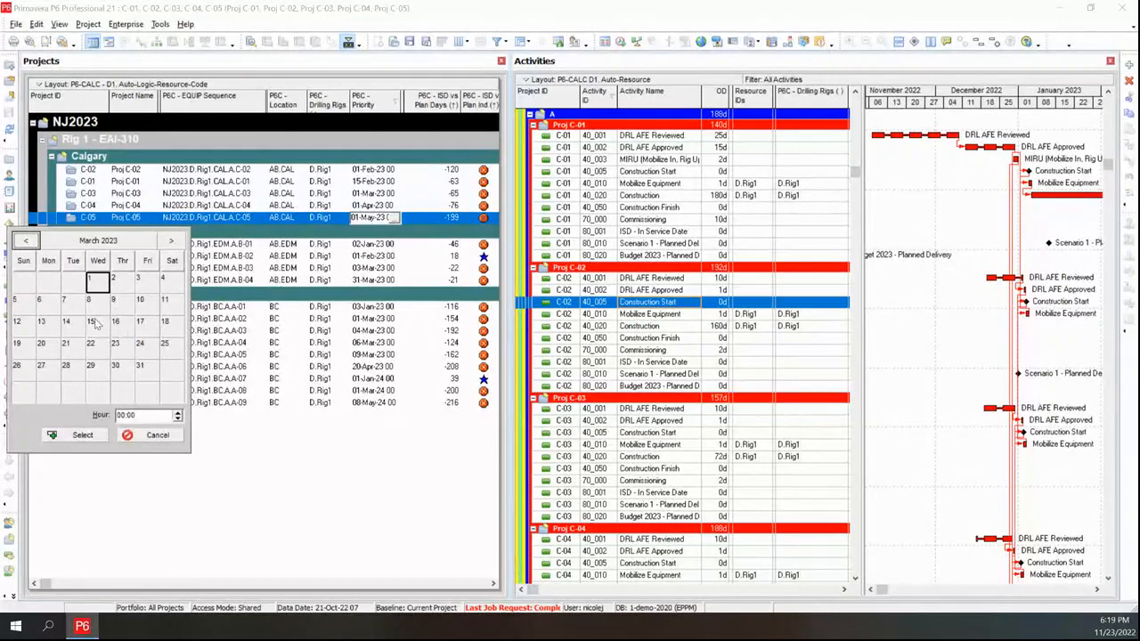
double_click(95, 321)
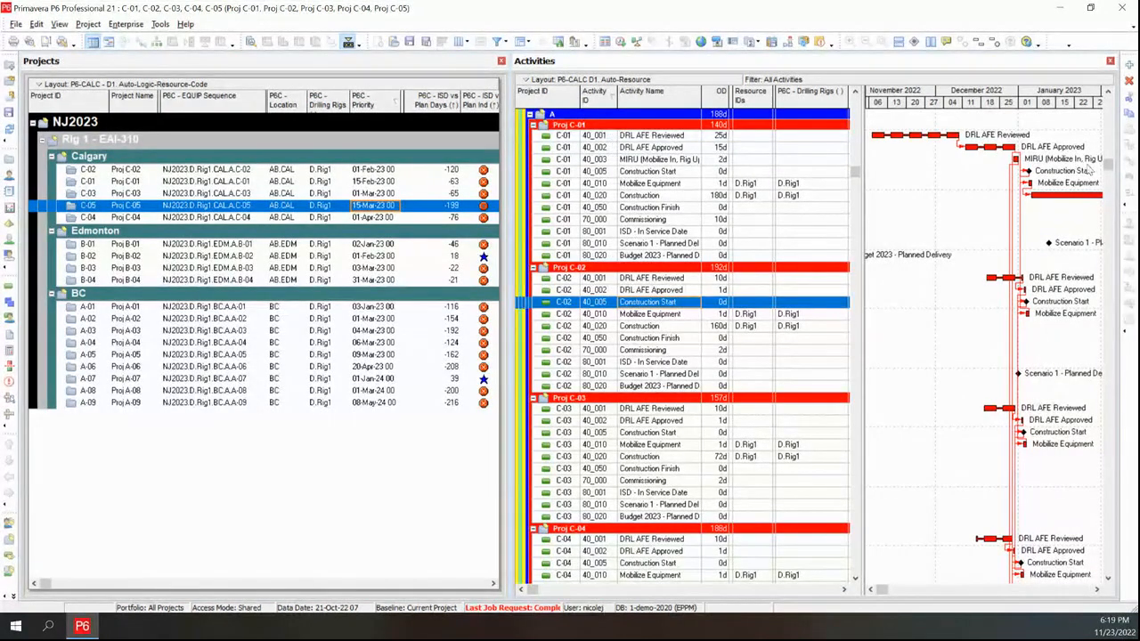
Refresh the project and activity data to apply the new priority order
left_click(1098, 592)
left_click(1098, 593)
left_click(1097, 593)
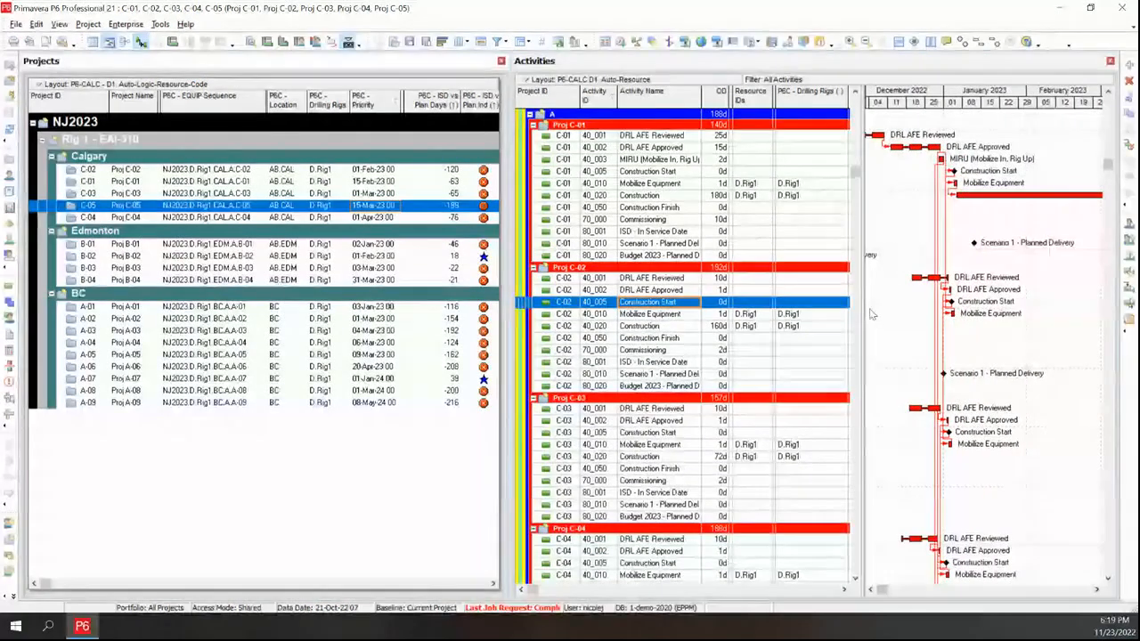
left_click_drag(860, 298, 806, 298)
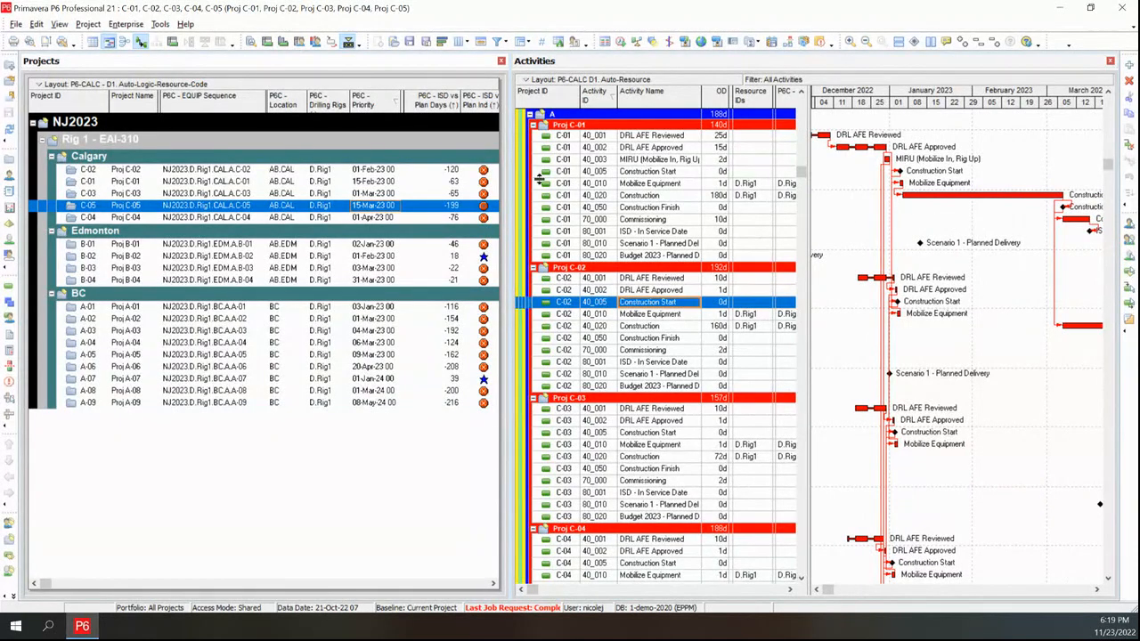
left_click(10, 130)
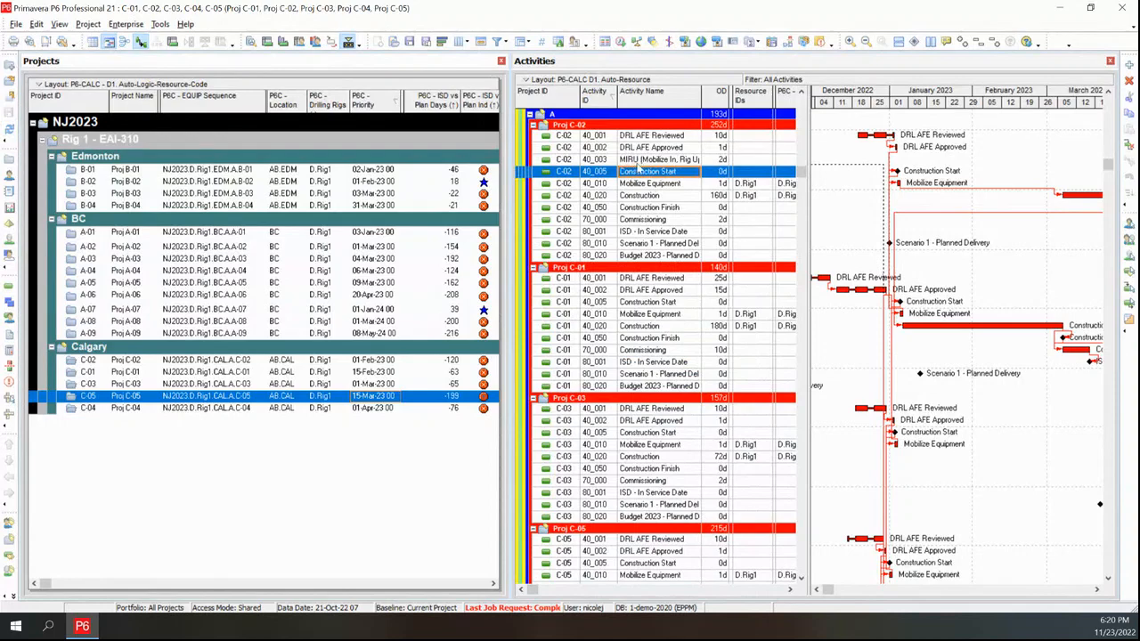
Schedule all open projects, each using its own data date
left_click(641, 159)
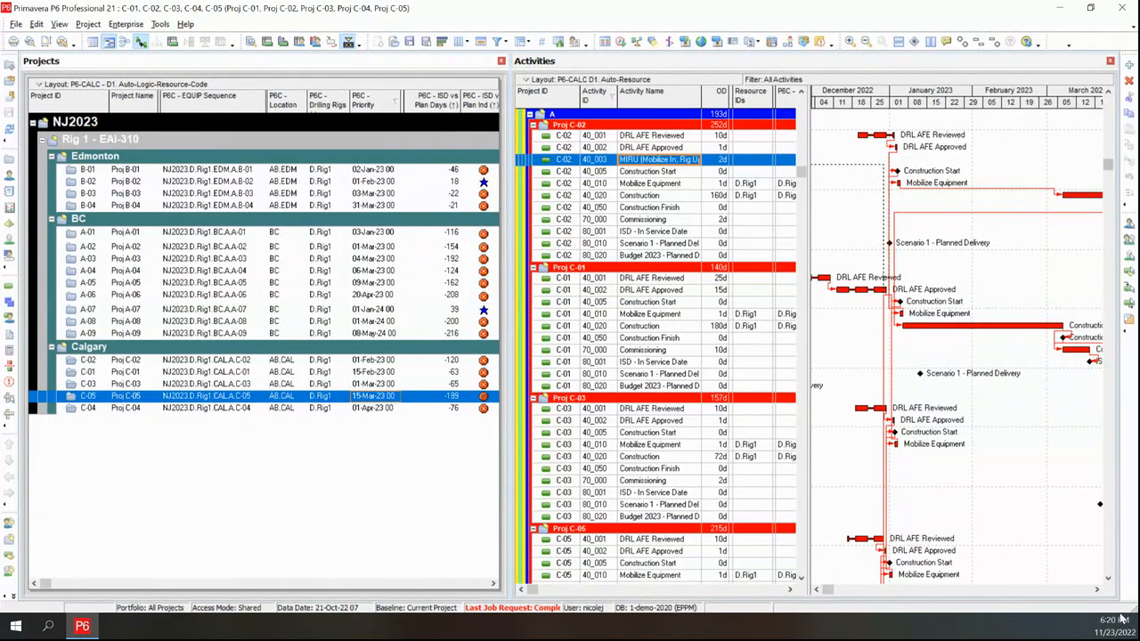
left_click(1098, 590)
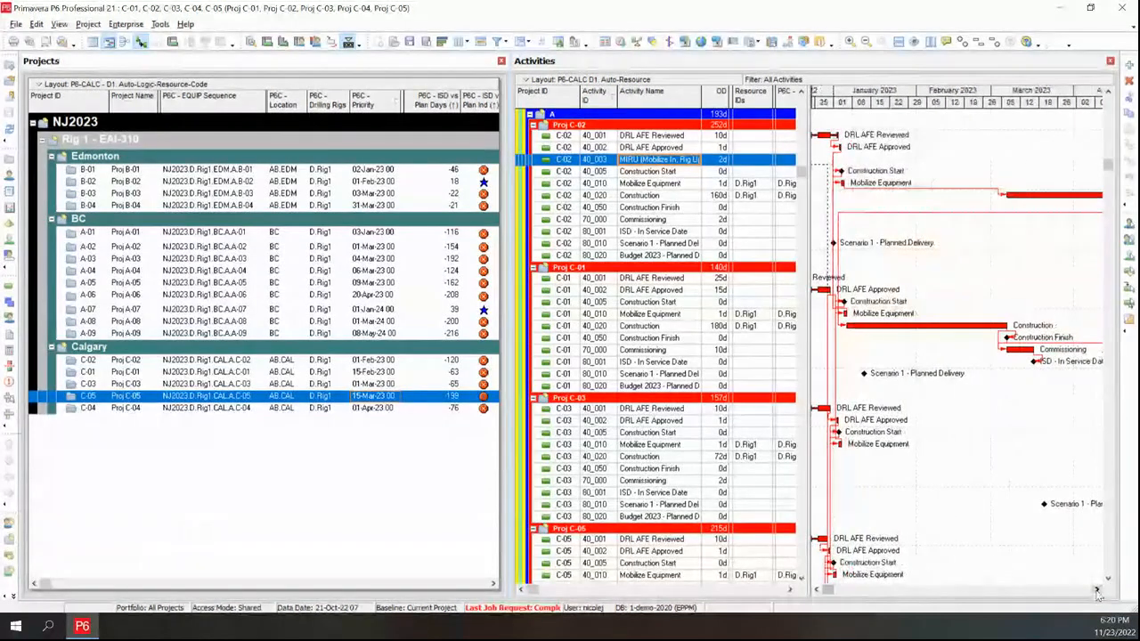
left_click(1098, 590)
left_click(1098, 589)
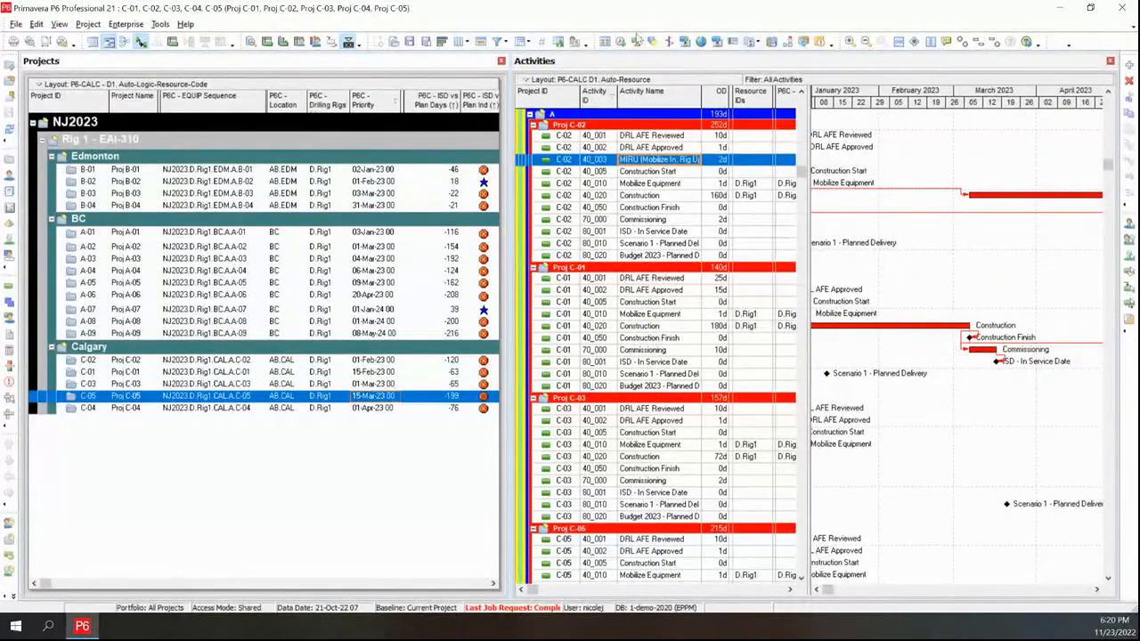
left_click(622, 45)
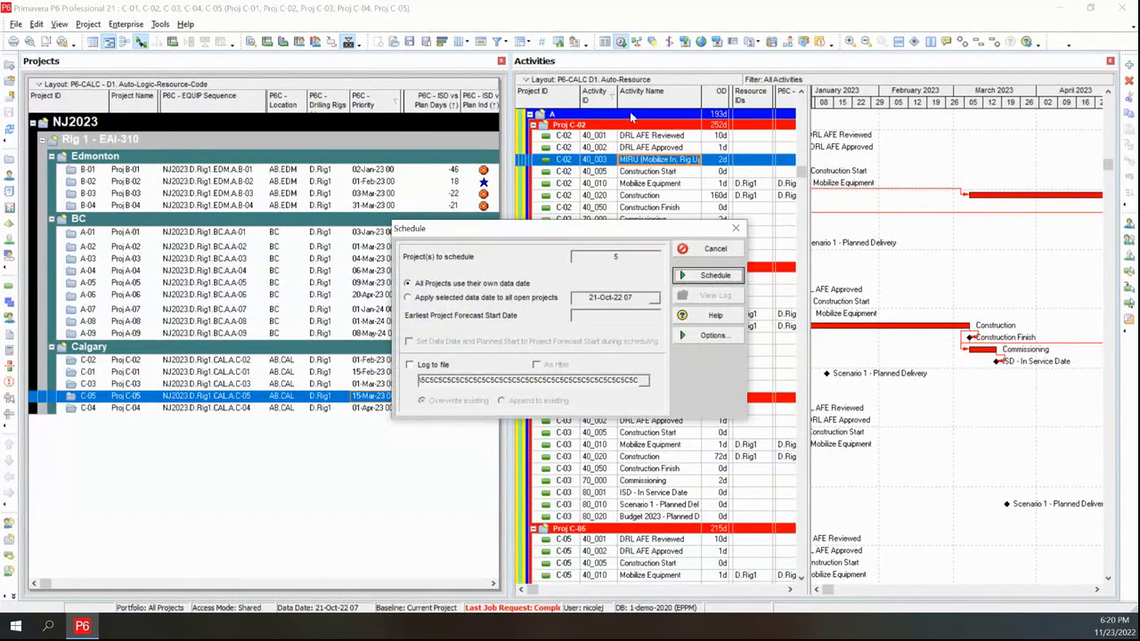
left_click(715, 276)
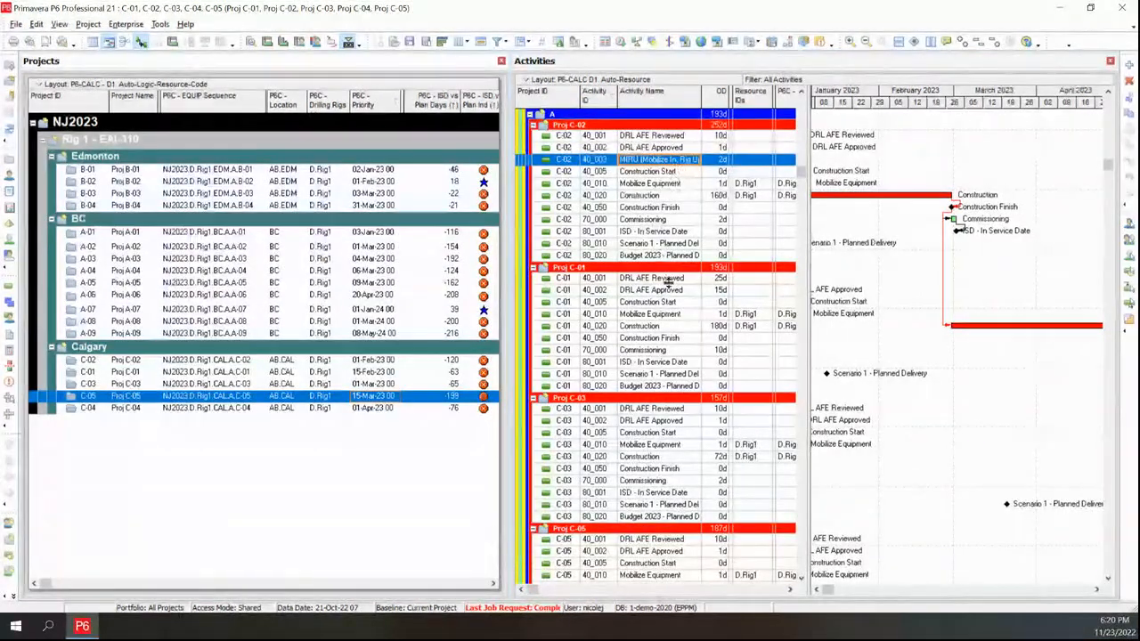
Scroll through the rescheduled Gantt chart to review the Calgary project bars
scroll(695, 357, "down", 3)
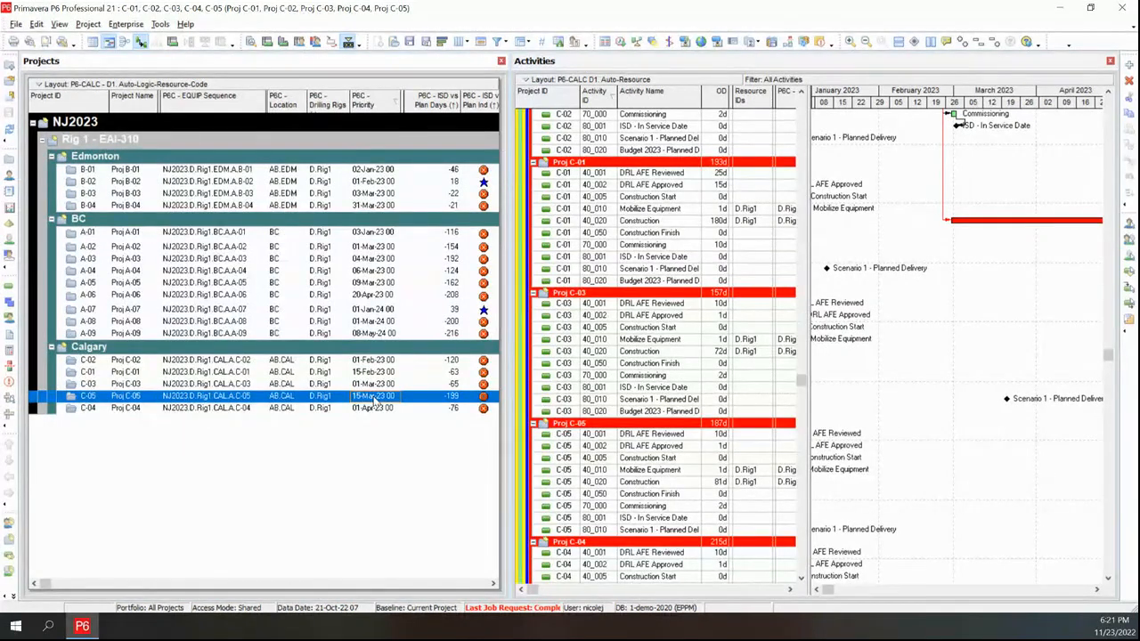
left_click(1096, 591)
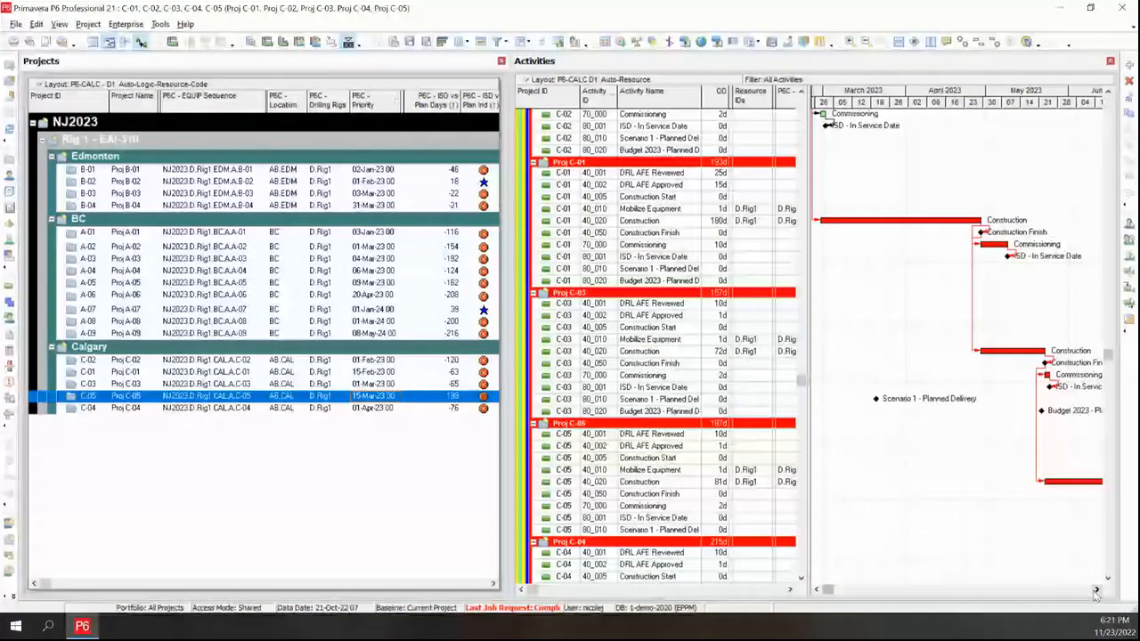
left_click(1097, 591)
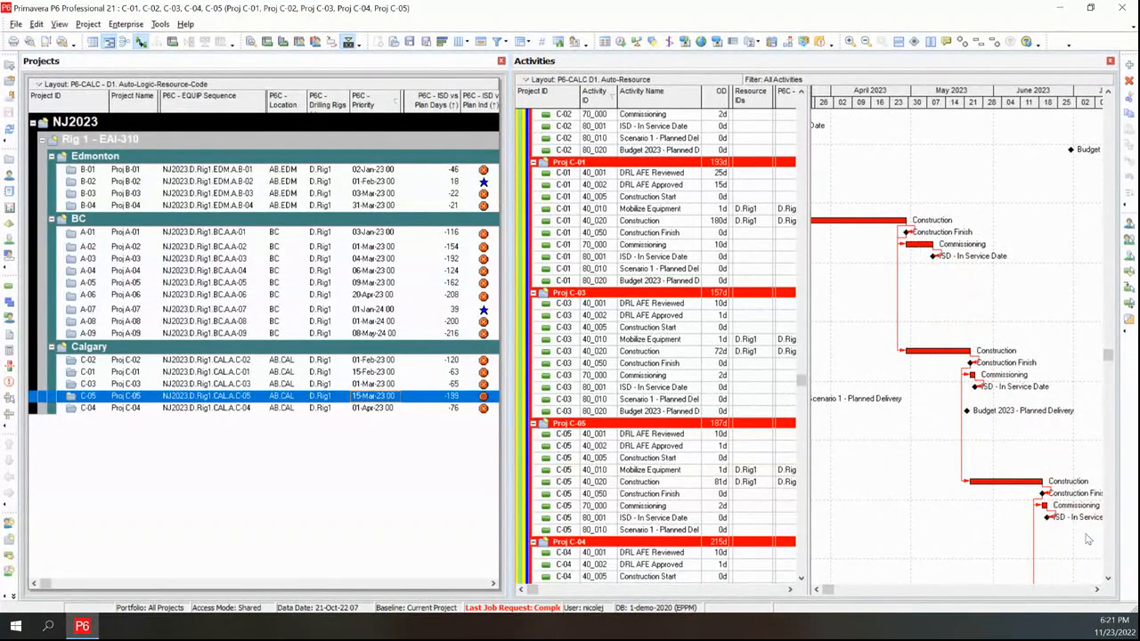
scroll(1105, 589, "down", 2)
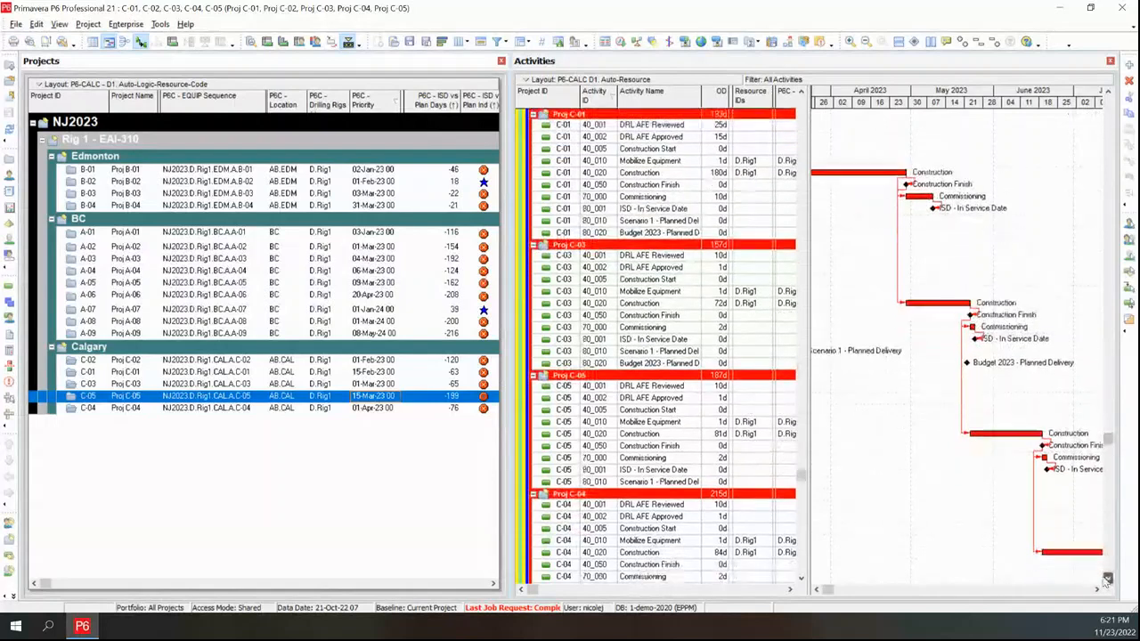
left_click(1097, 590)
left_click(1096, 591)
left_click(1096, 590)
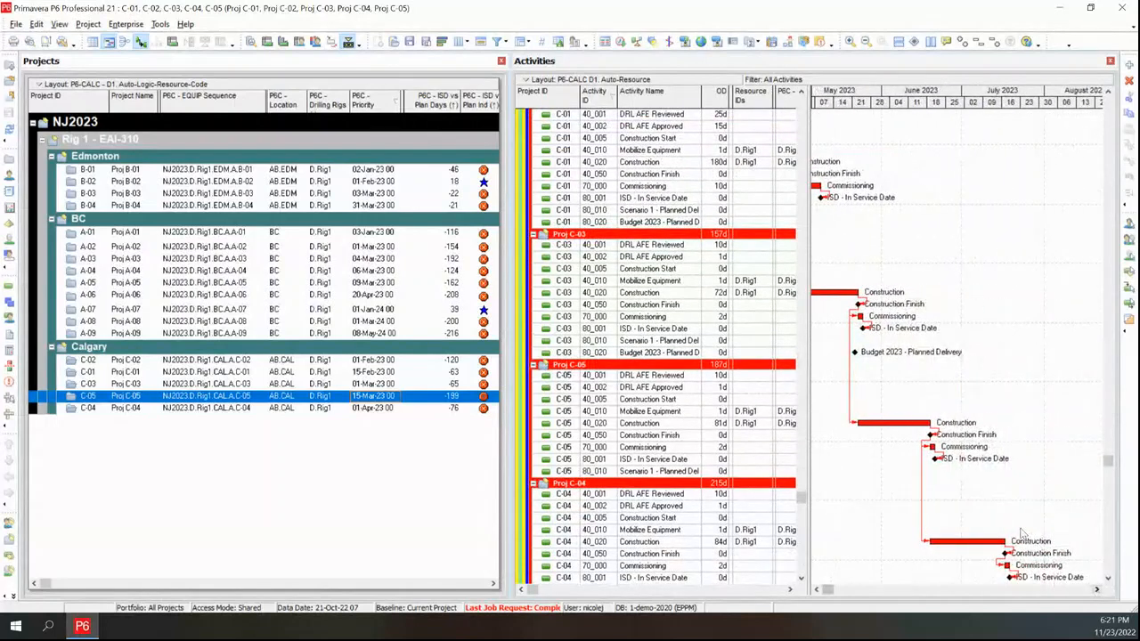
Open the P6C - Rig Sequence code list for Proj B-01 and close it without changes
scroll(1032, 592, "down", 3)
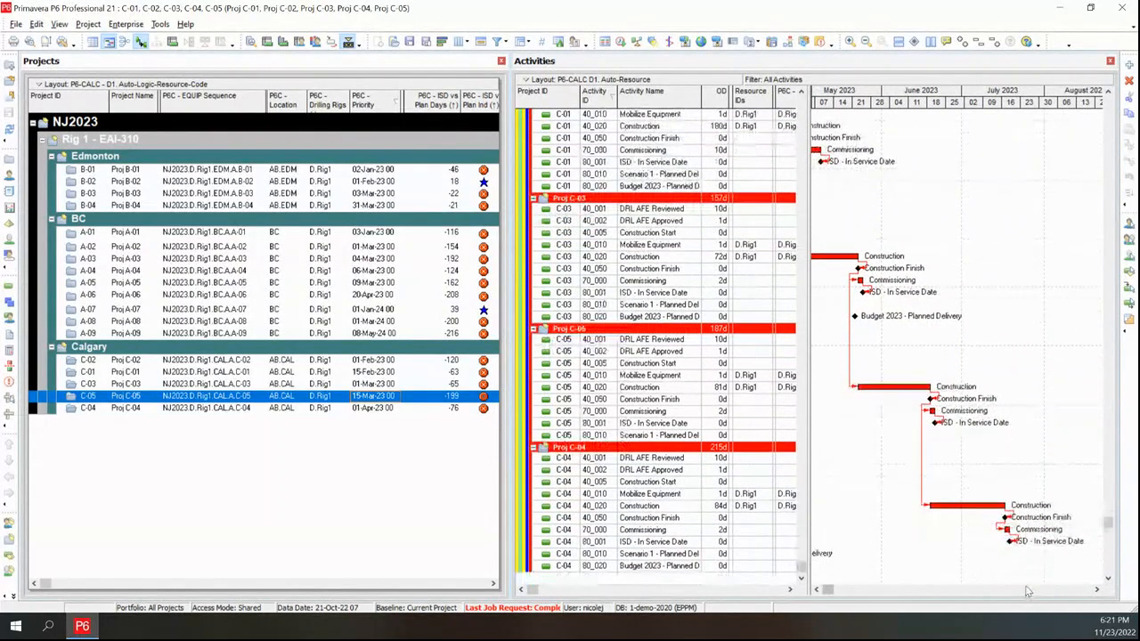
scroll(1023, 584, "up", 2)
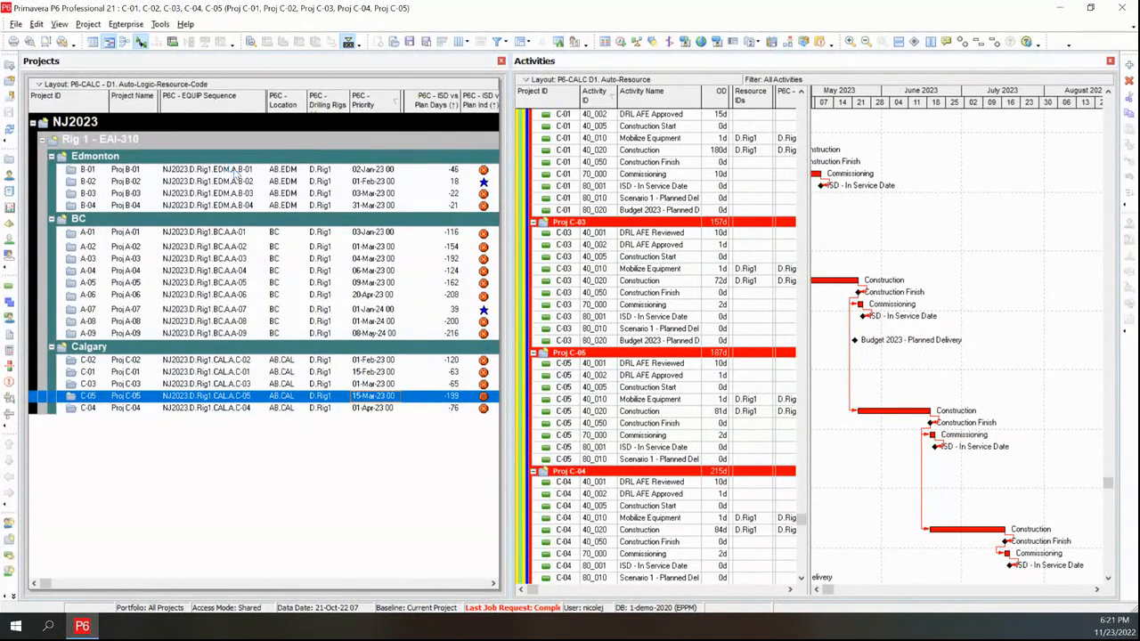
left_click(234, 171)
left_click(258, 173)
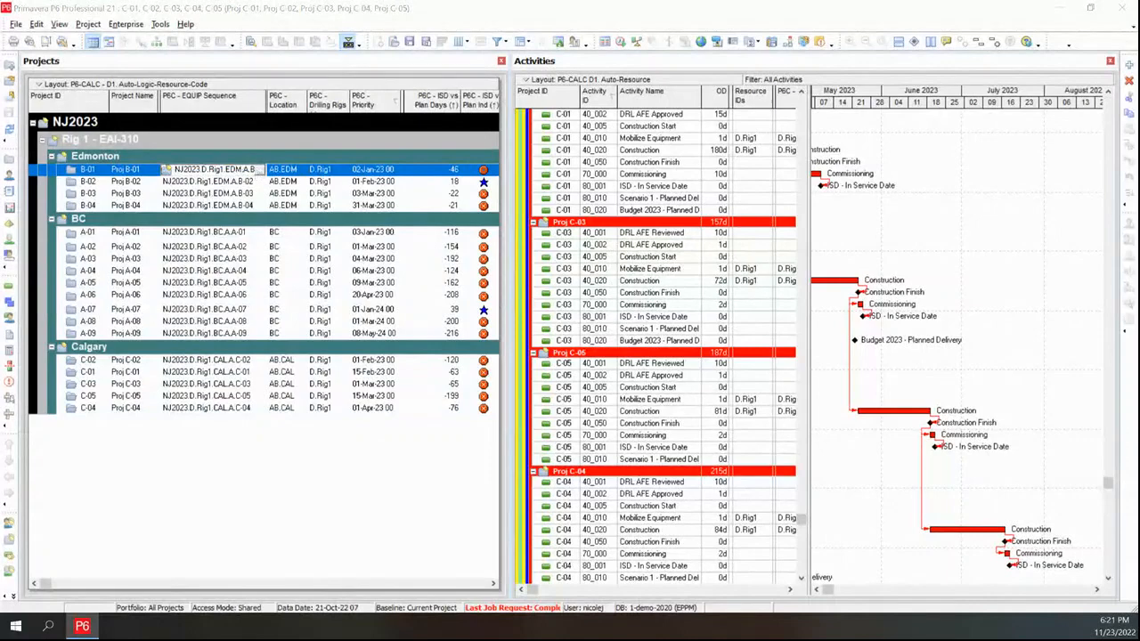
left_click_drag(1139, 80, 611, 25)
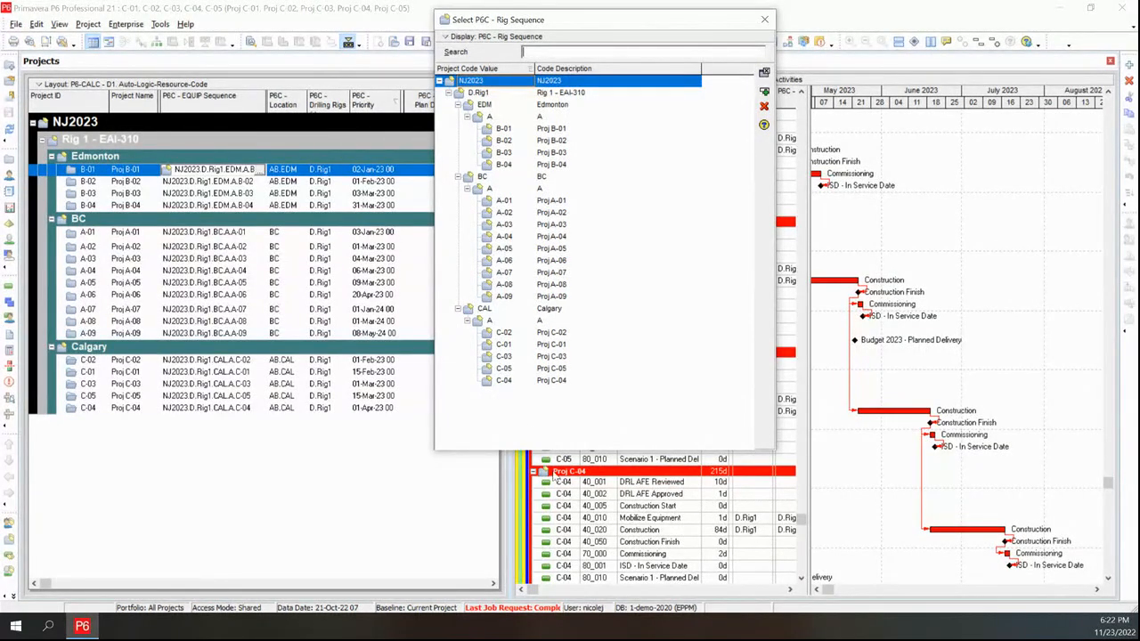
left_click(768, 20)
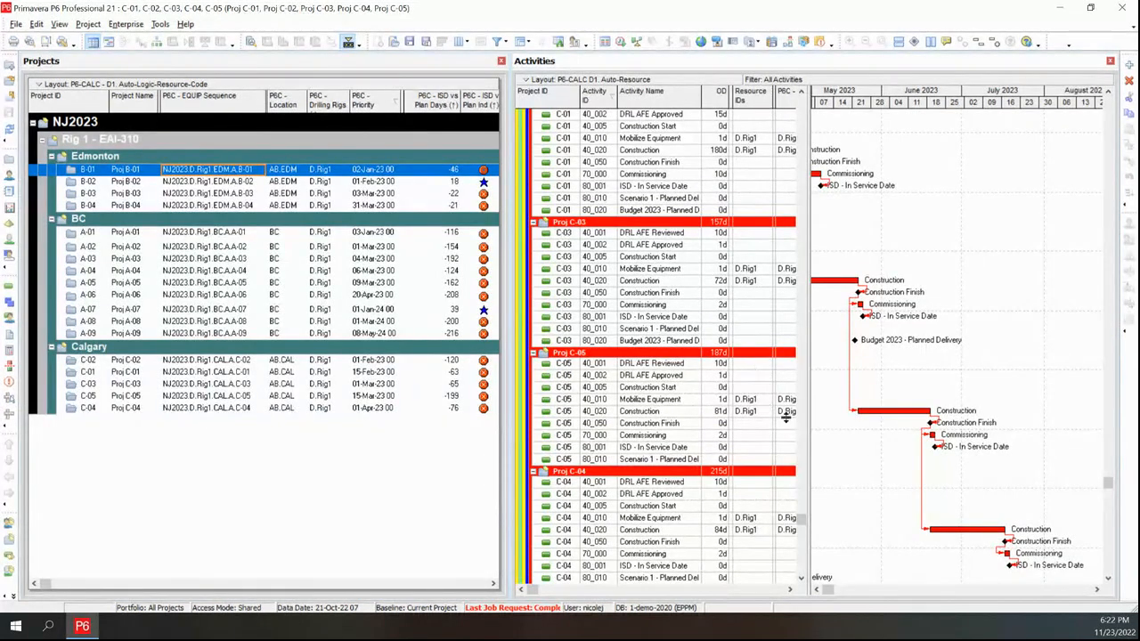
Select the Calgary activities from C-02 Mobilize Equipment down and replace their D.Rig1 resource with D.Rig2
left_click(817, 592)
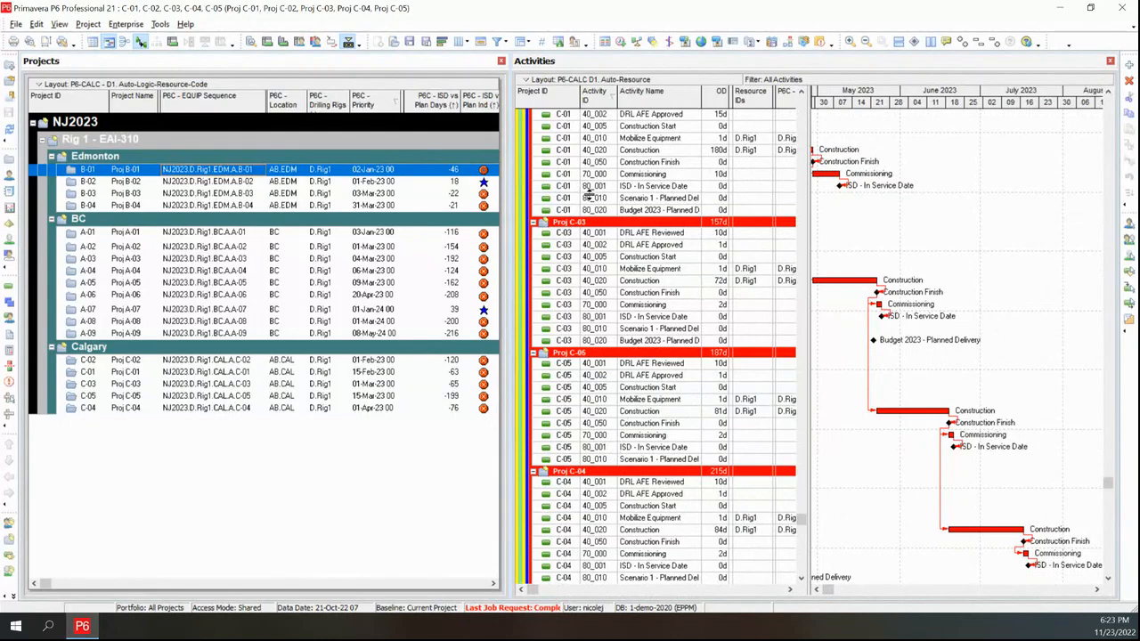
scroll(663, 275, "up", 4)
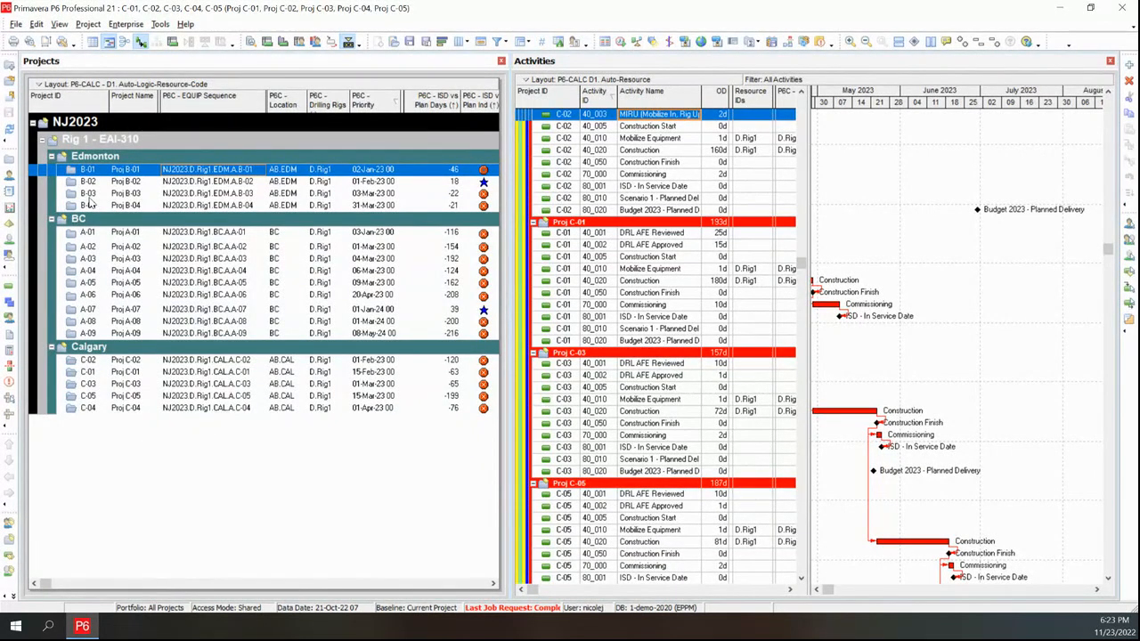
scroll(552, 247, "up", 3)
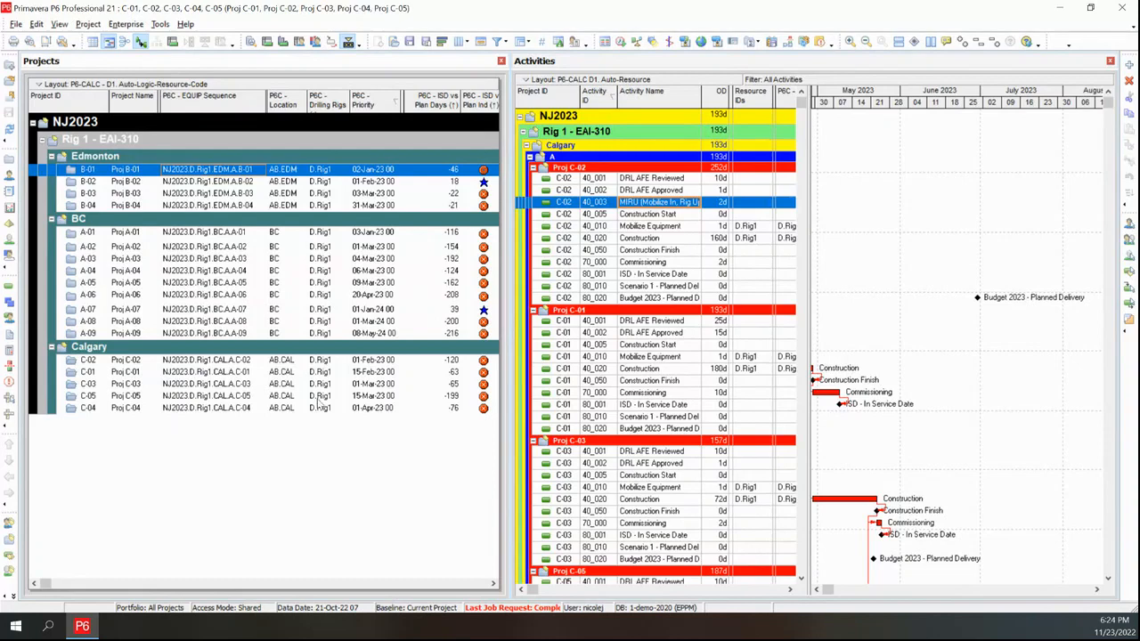
left_click(753, 228)
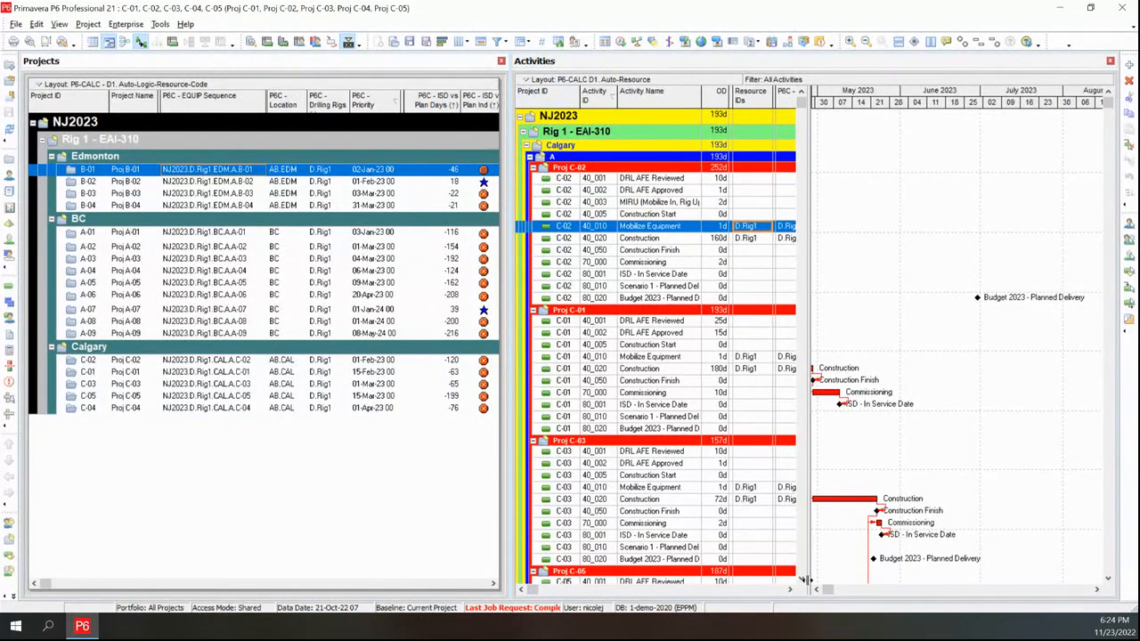
scroll(802, 578, "down", 7)
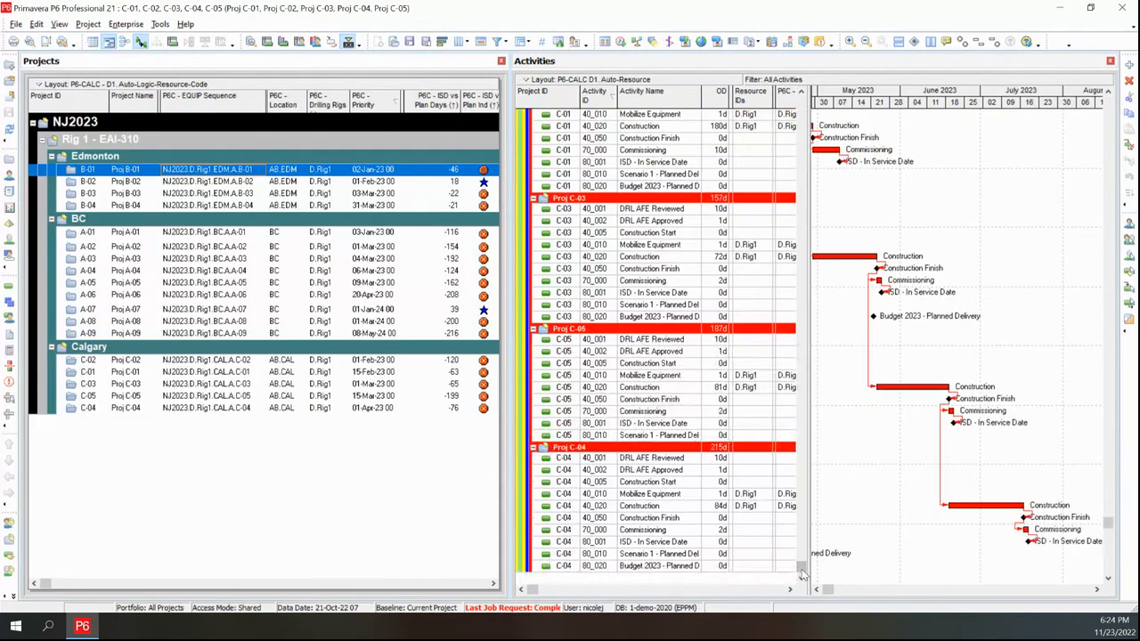
left_click(756, 508)
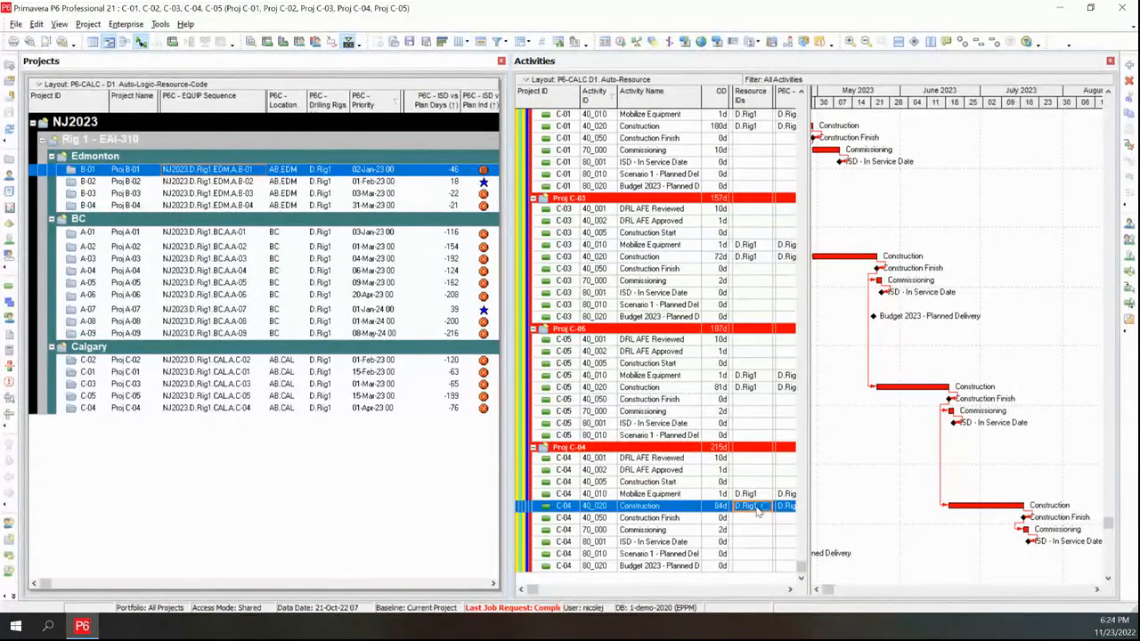
scroll(768, 222, "up", 8)
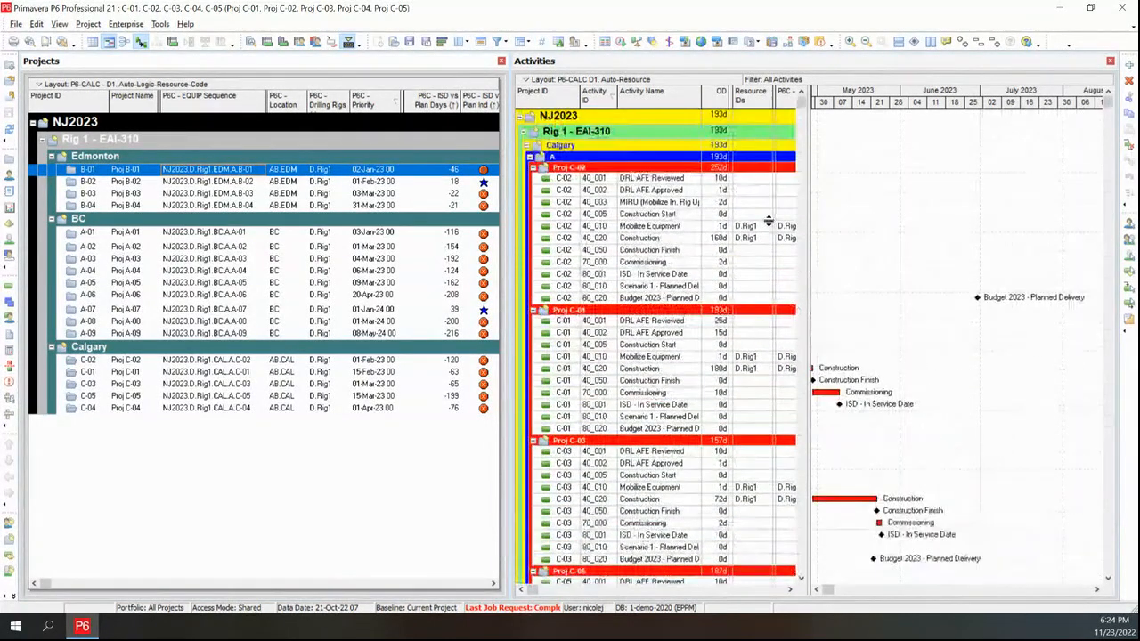
left_click(763, 230, "shift")
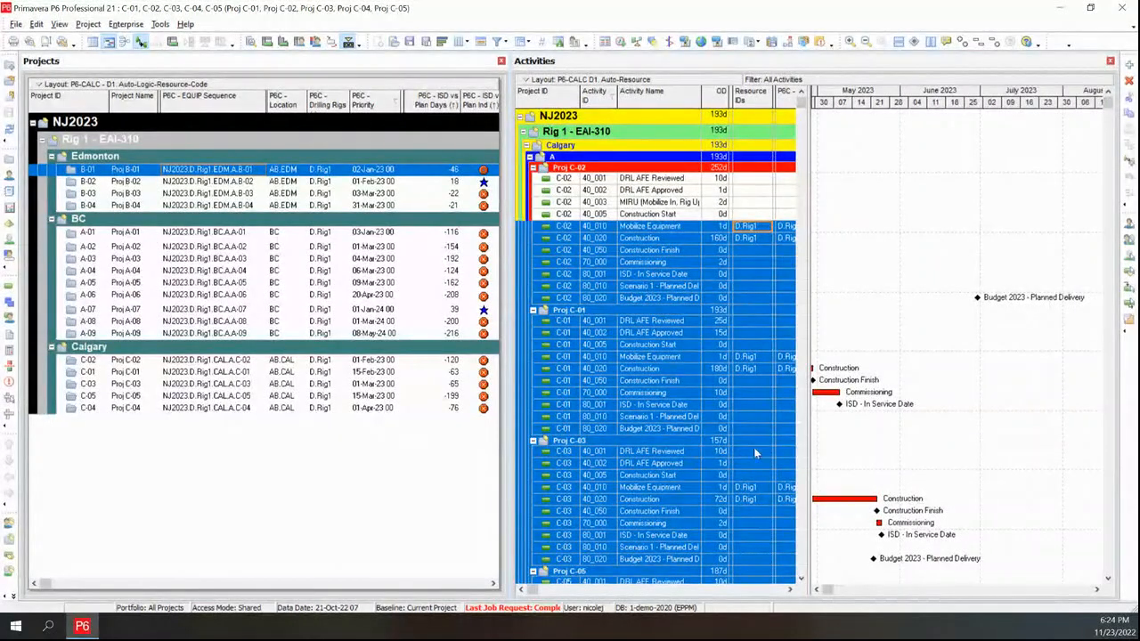
left_click(1128, 226)
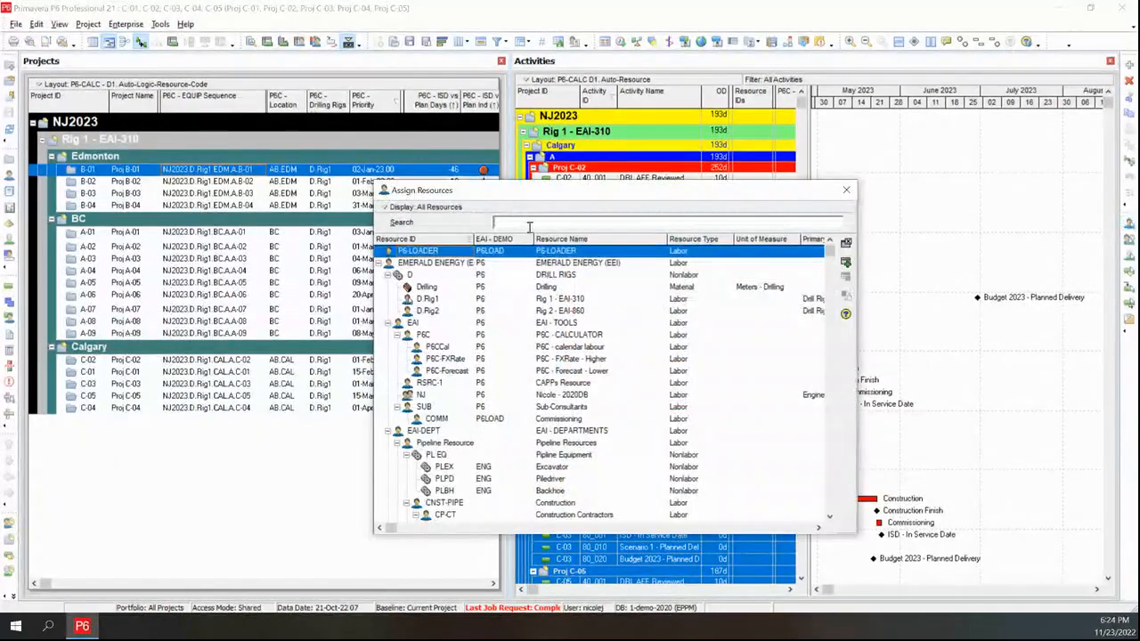
left_click(420, 206)
mouse_move(465, 275)
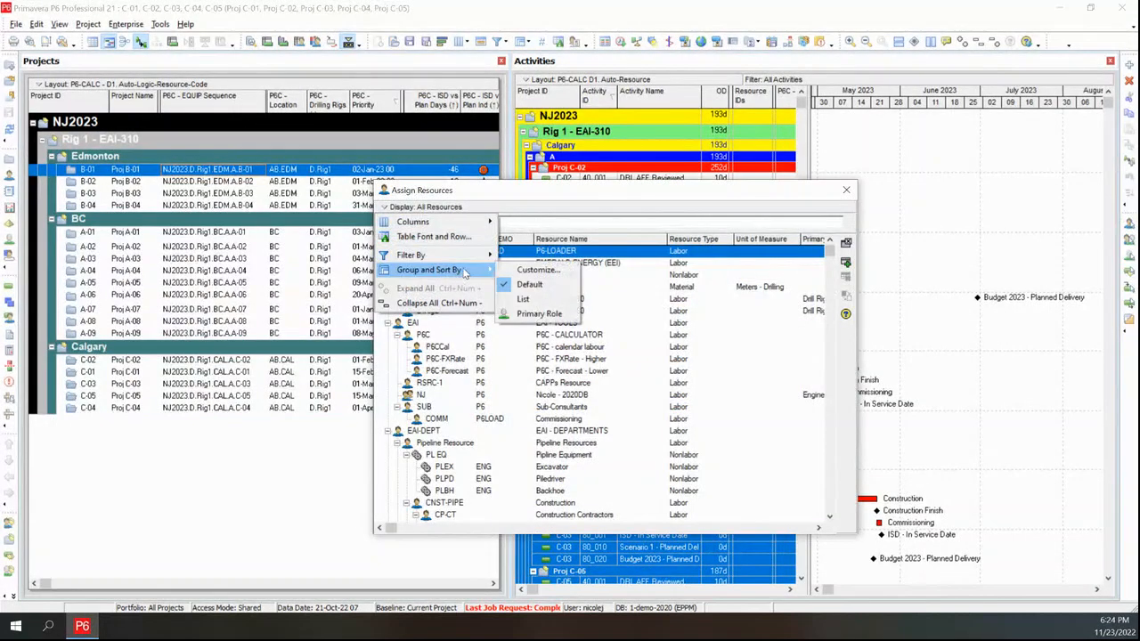
mouse_move(423, 256)
left_click(559, 283)
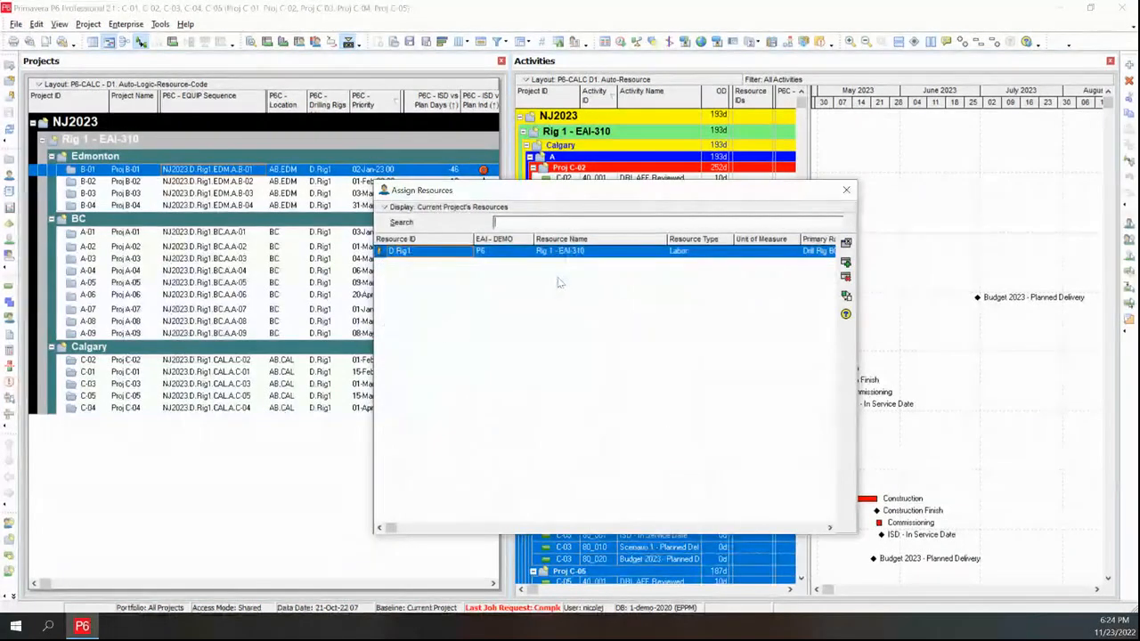
left_click(572, 253)
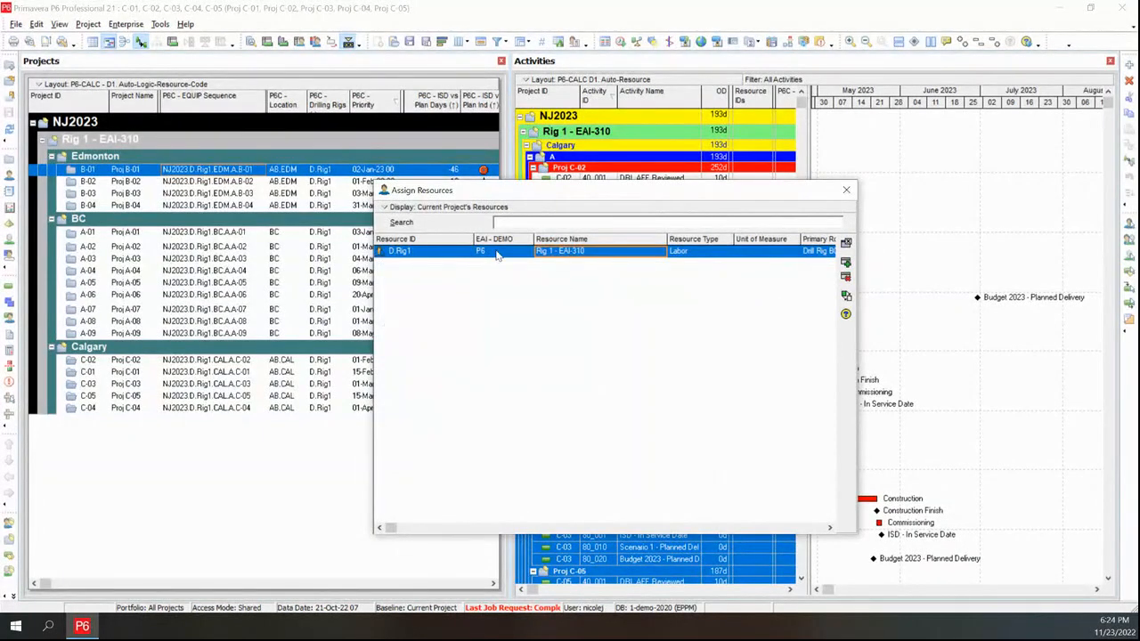
left_click(847, 296)
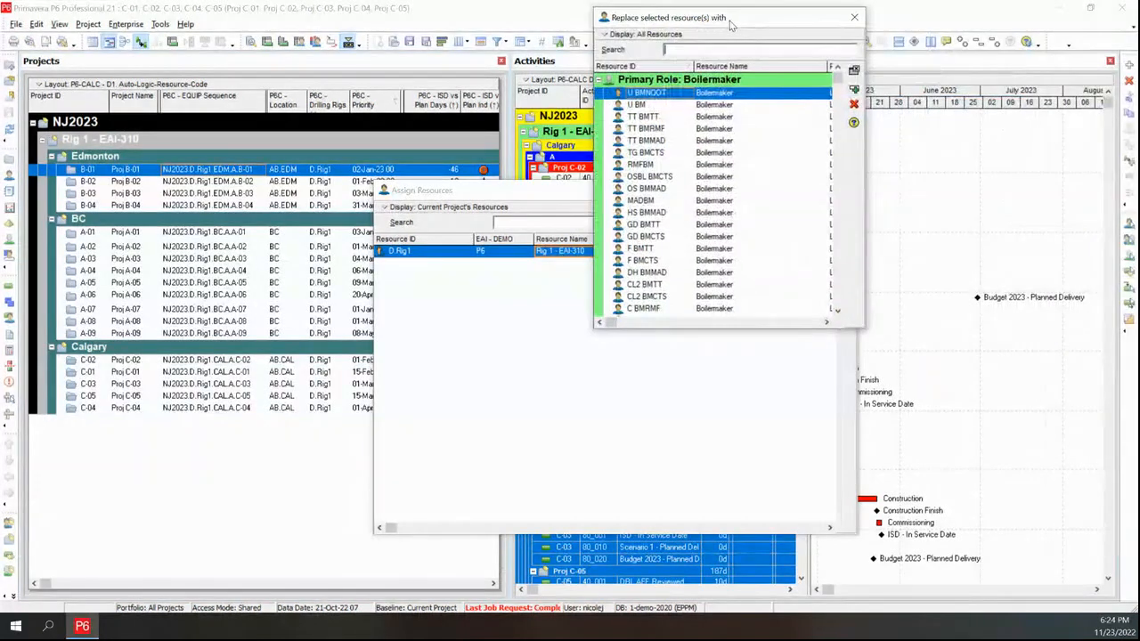
type("rig")
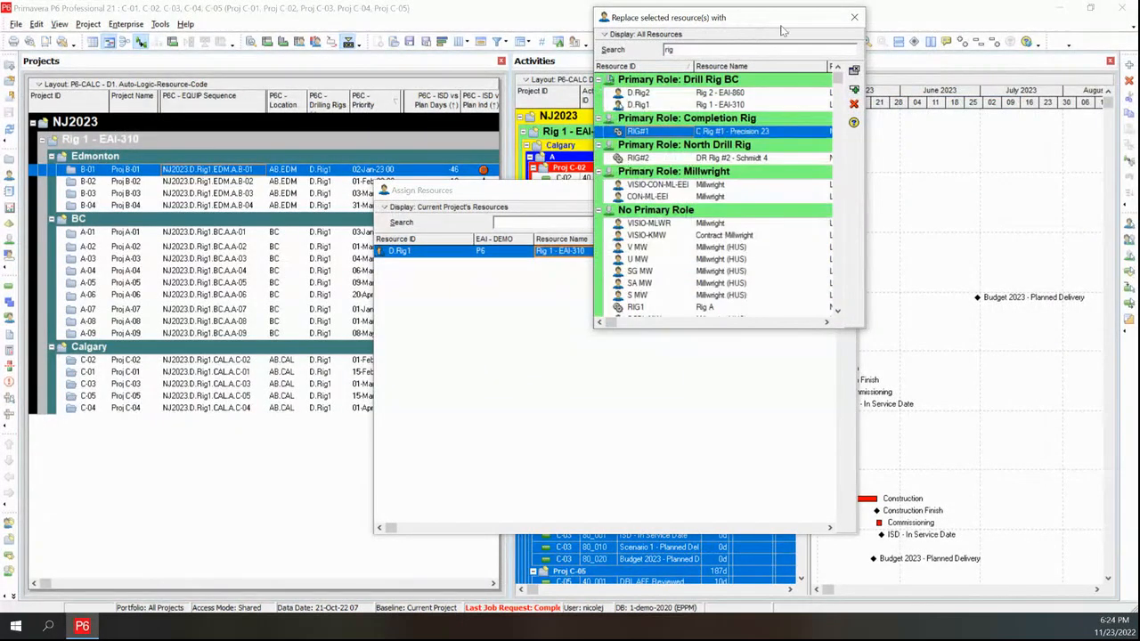
left_click(736, 93)
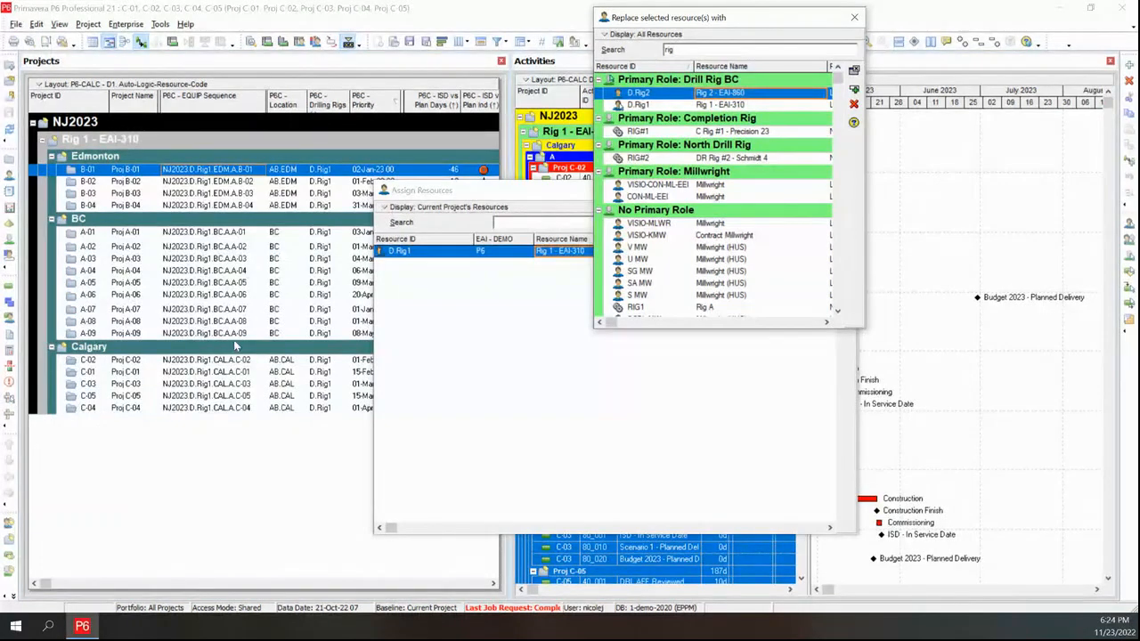
double_click(743, 96)
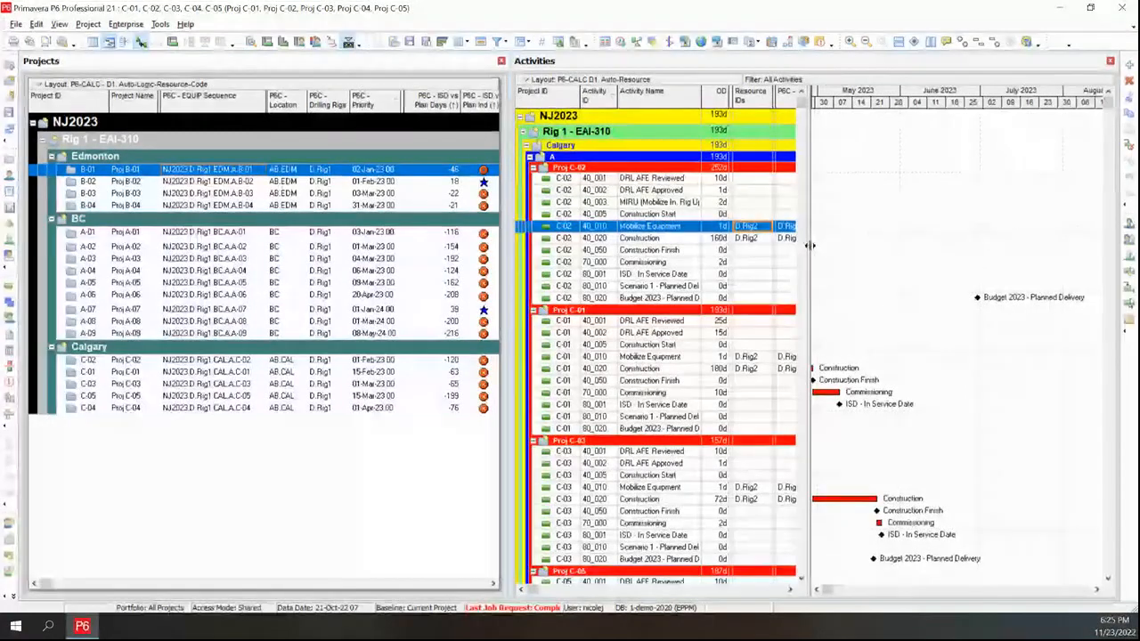
Widen the activity table and inspect the Drilling Rig code values on Proj C-02's rig activities
left_click_drag(811, 246, 898, 243)
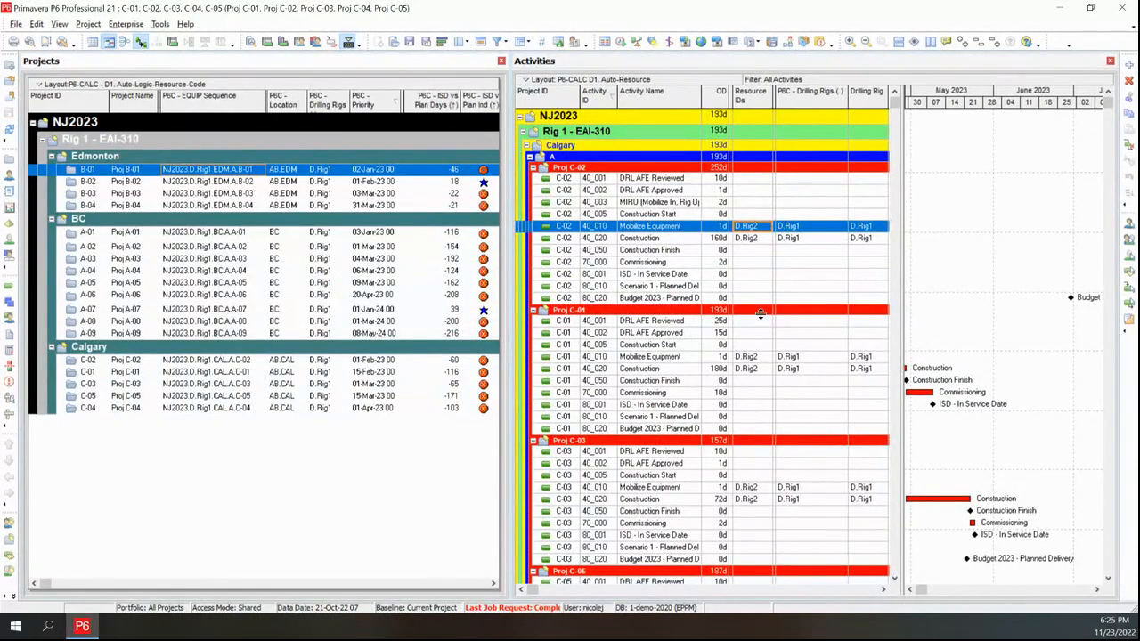
left_click(813, 229)
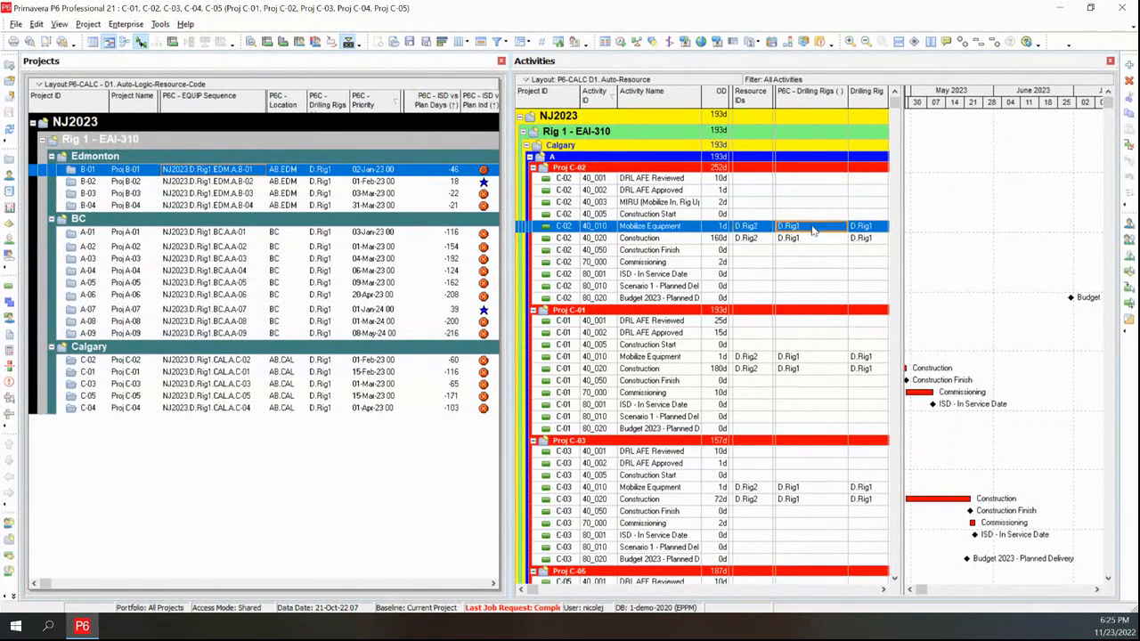
left_click(859, 239)
left_click(871, 241)
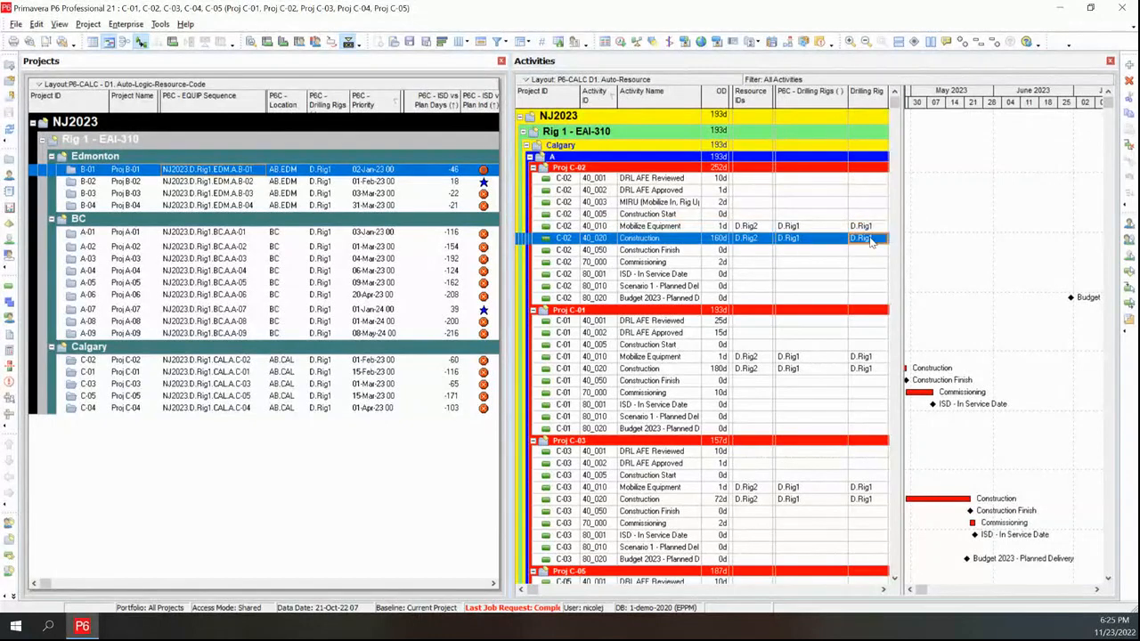
left_click(821, 228)
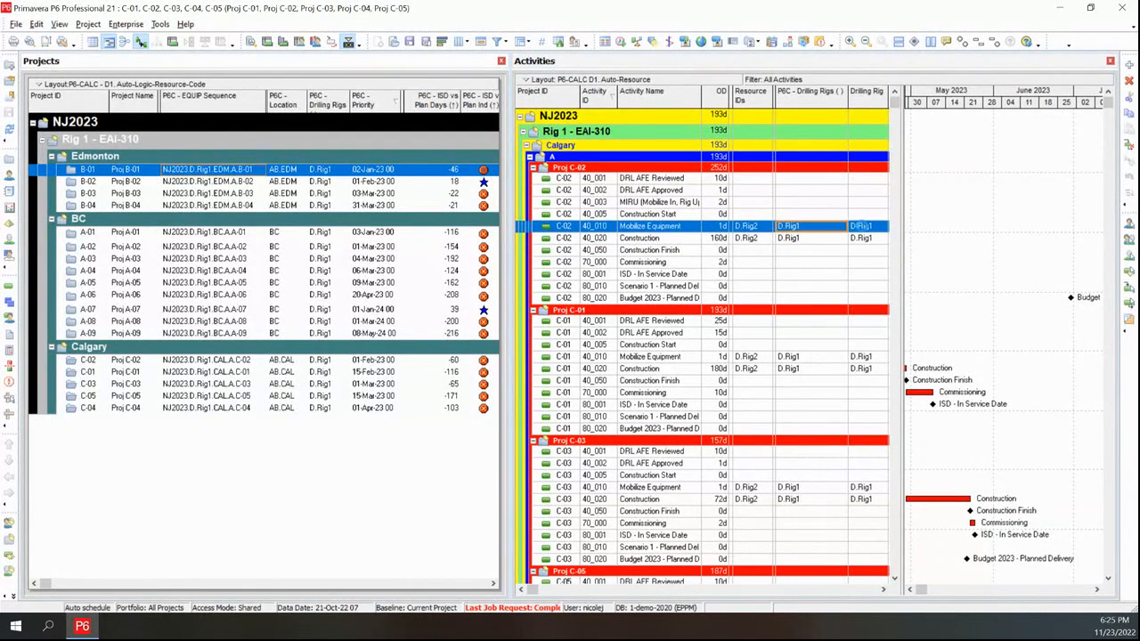
key("Tab")
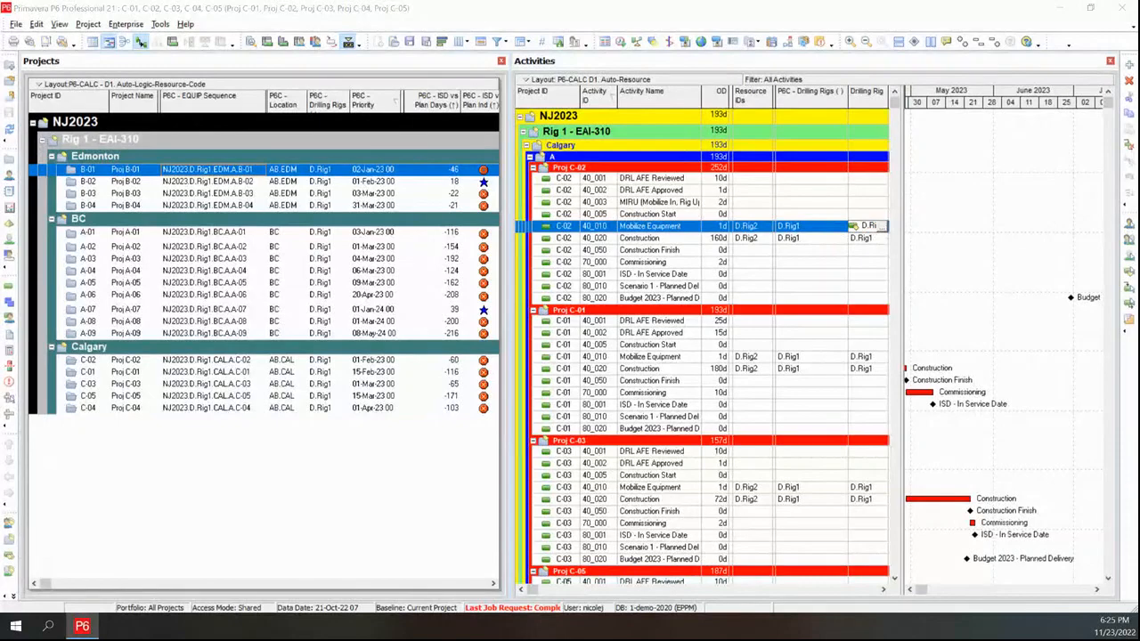
left_click(854, 225)
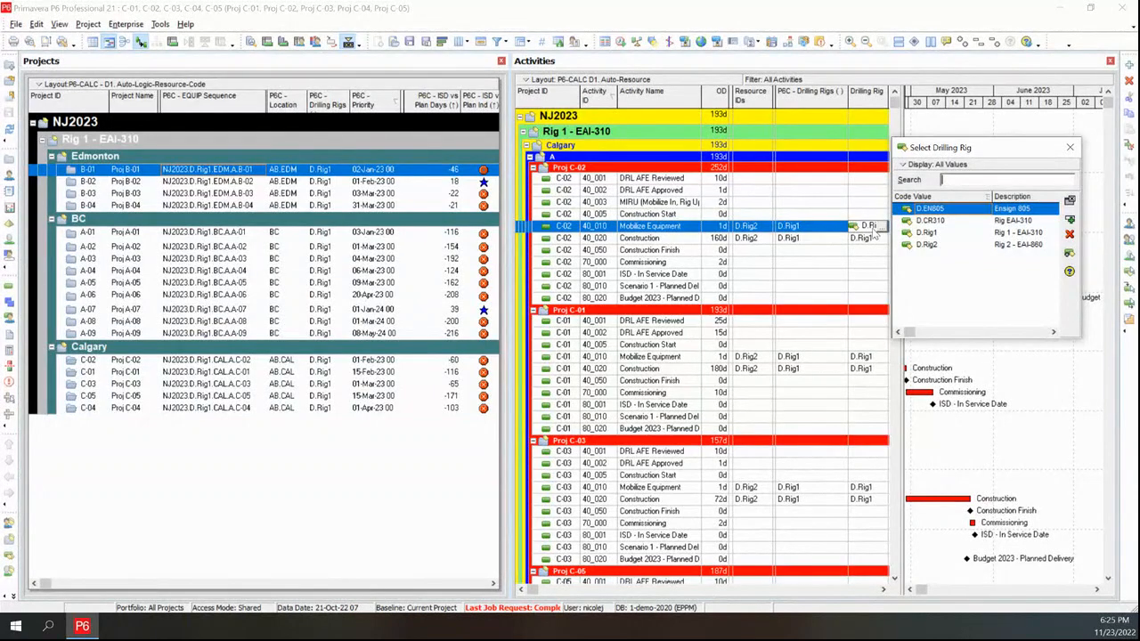
left_click(1070, 147)
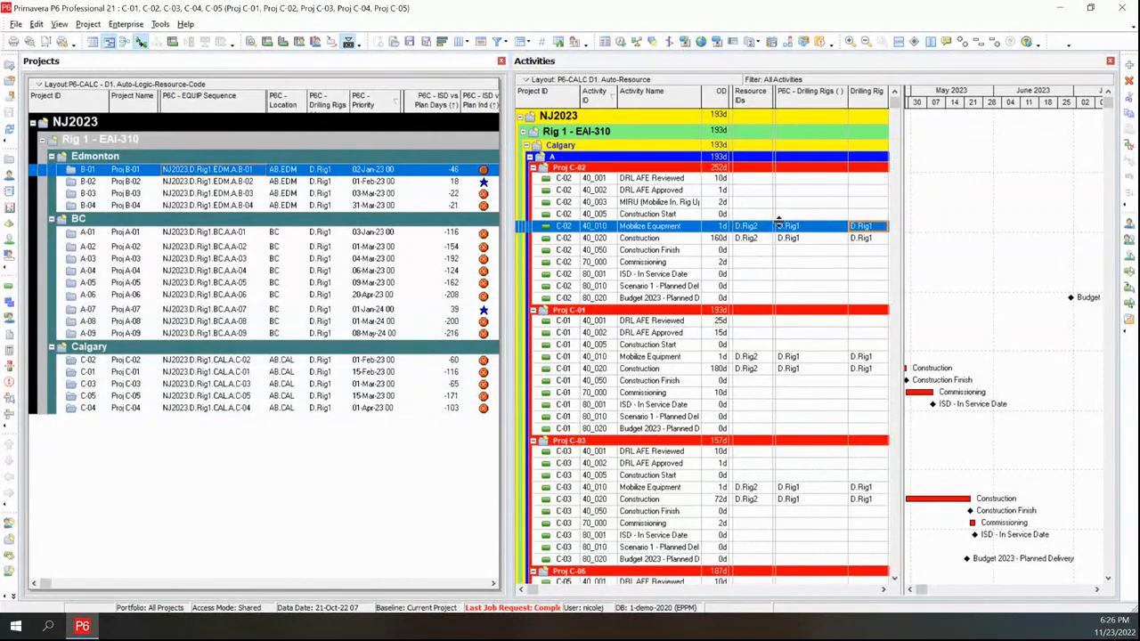
Refresh the project and activity data to update the drilling rig codes from the new resource assignments
left_click(9, 129)
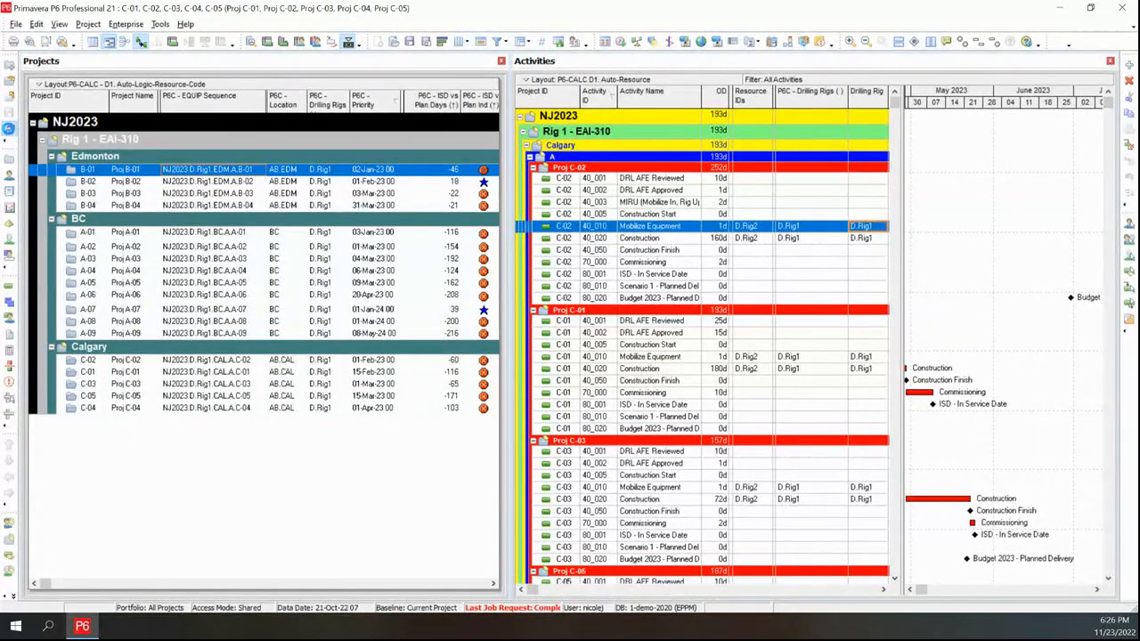
left_click(862, 227)
left_click(10, 130)
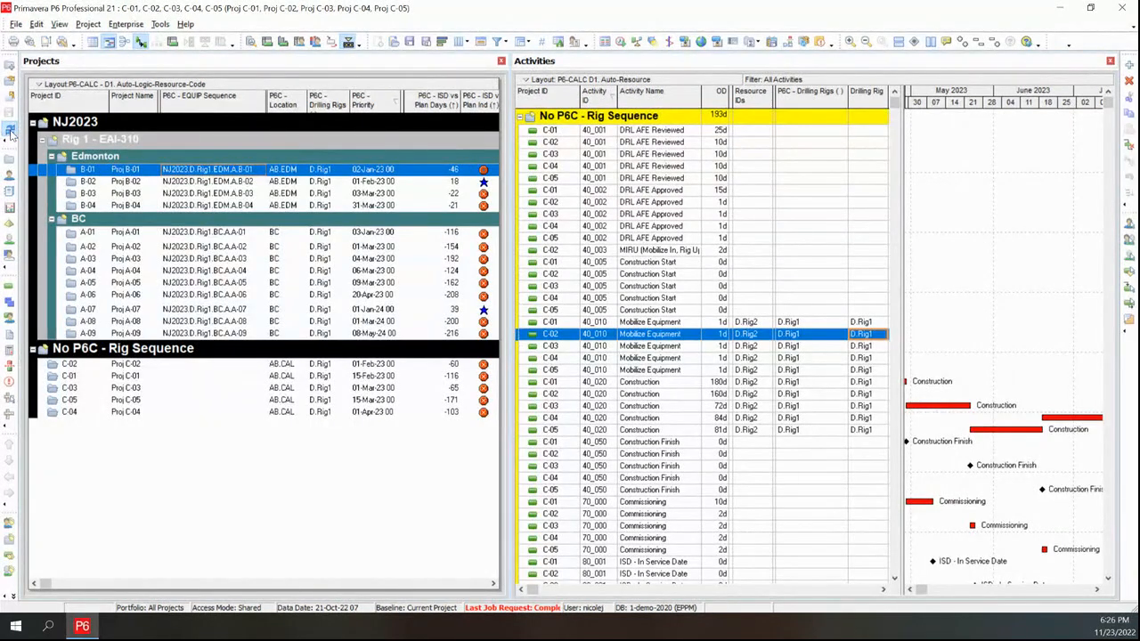
left_click(10, 130)
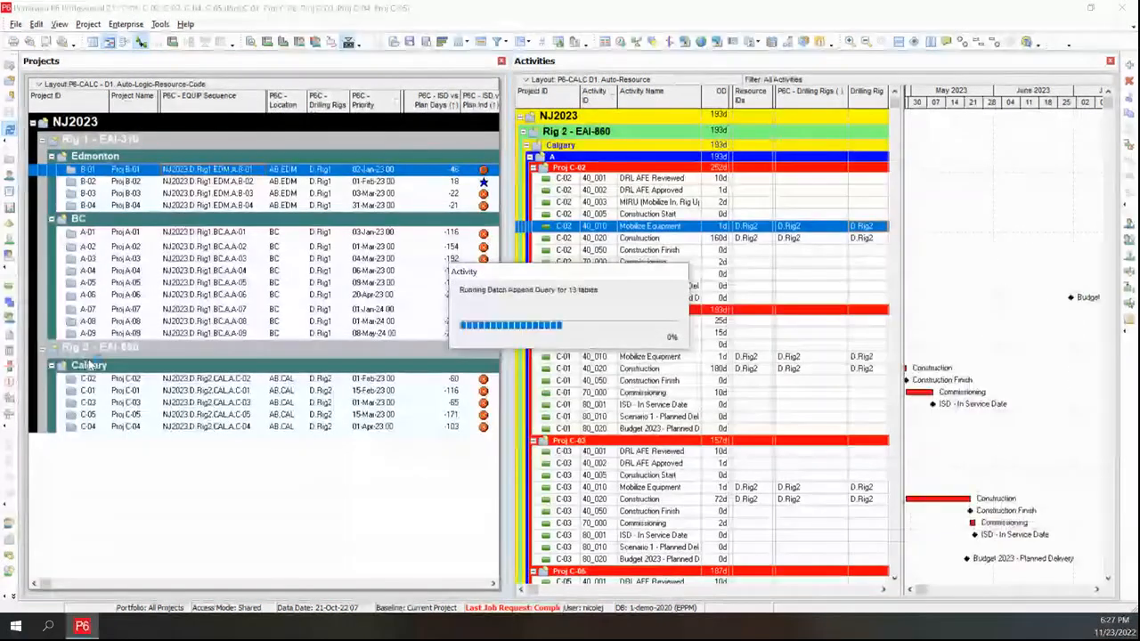
Check the Calgary projects' drilling rig values, refresh again, and select Proj B-01's equipment sequence code
left_click(322, 381)
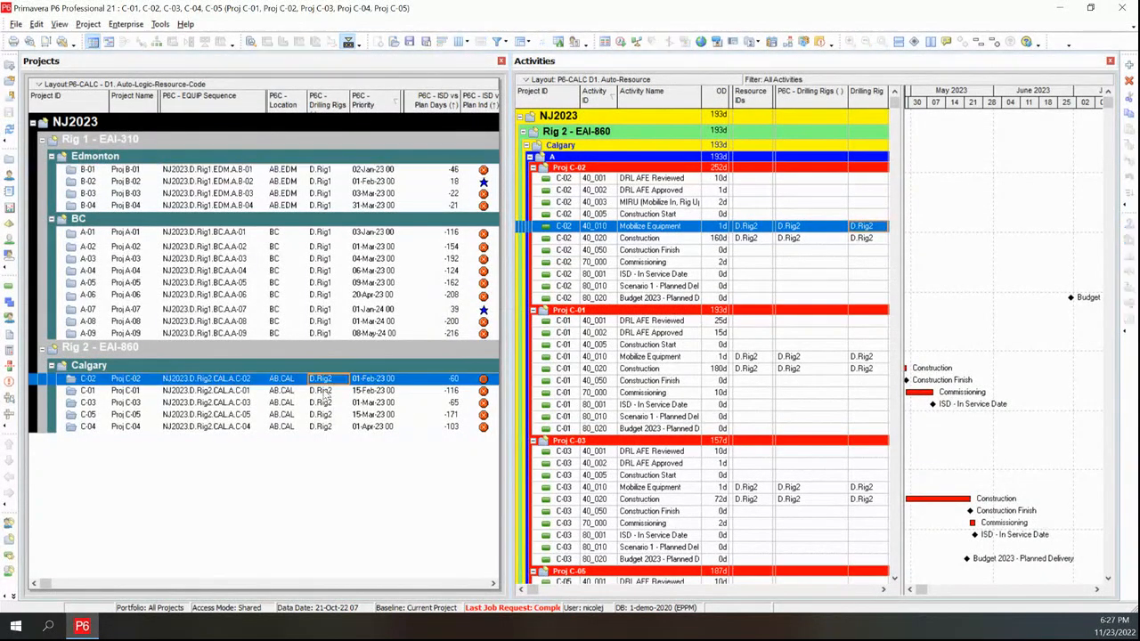
left_click(326, 394)
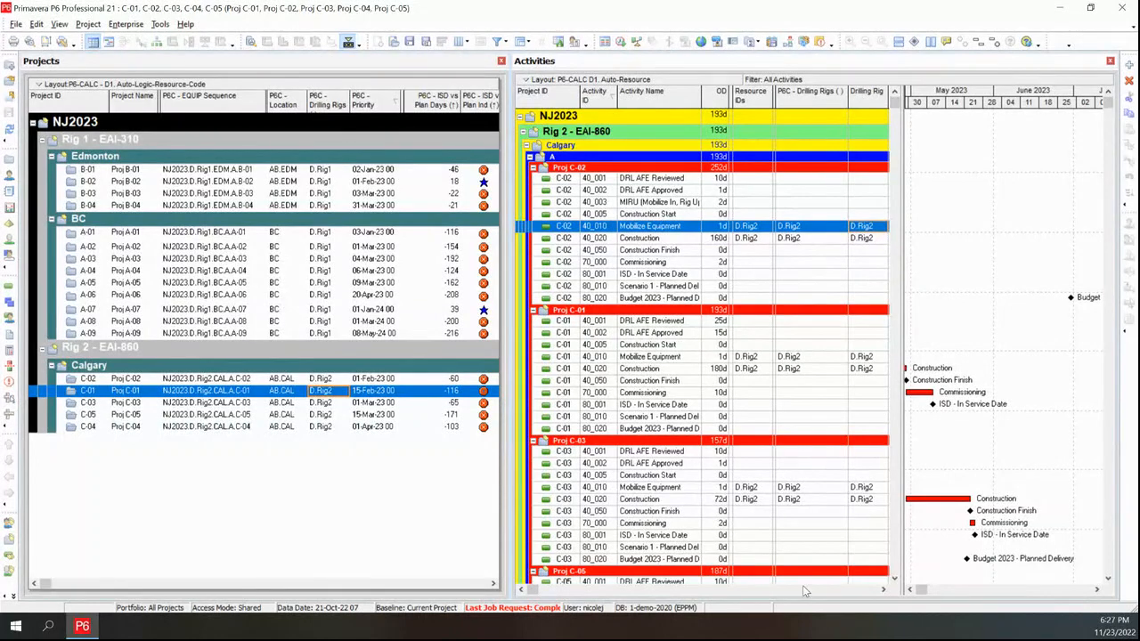
left_click(10, 131)
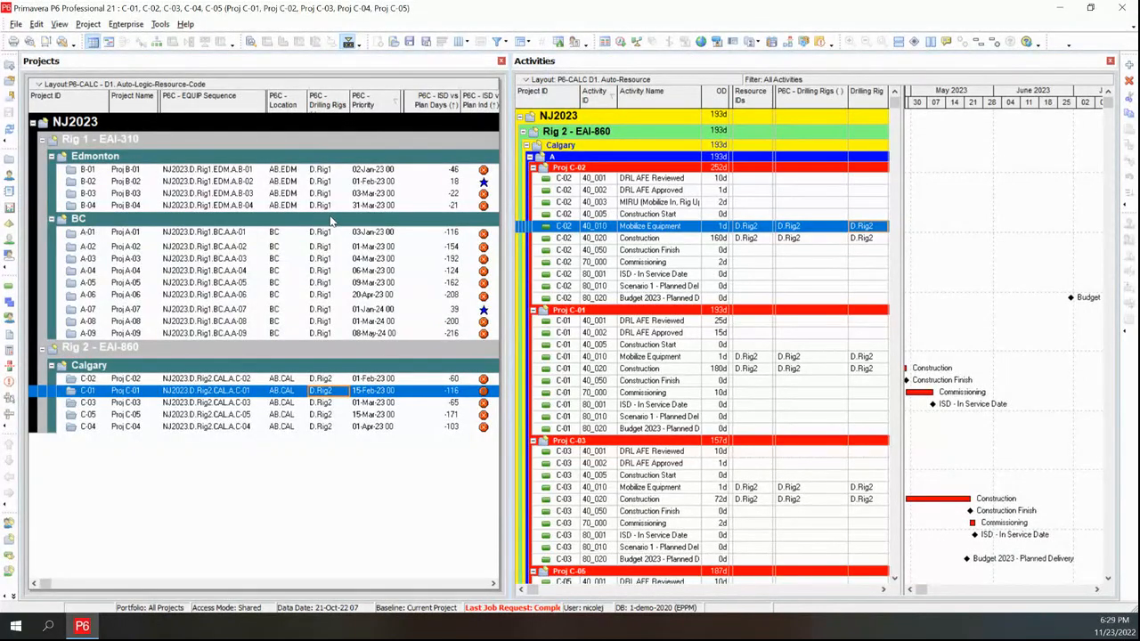
left_click(239, 170)
left_click(260, 173)
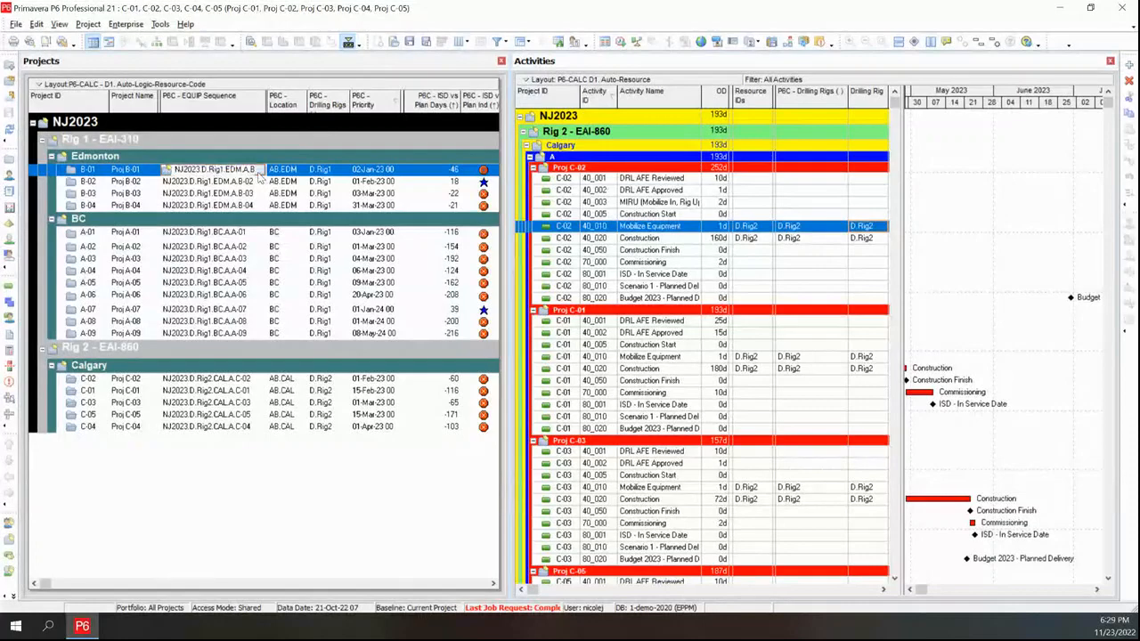
Open the rig sequence code list for Proj B-01 and close it without changing the code
left_click(260, 169)
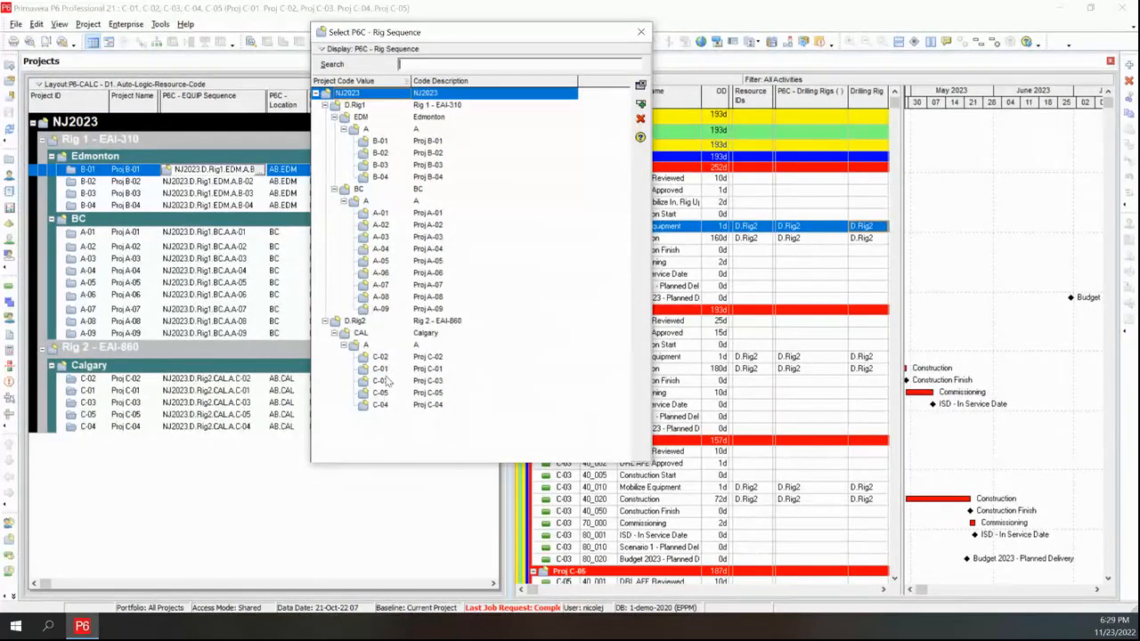
left_click_drag(472, 42, 624, 80)
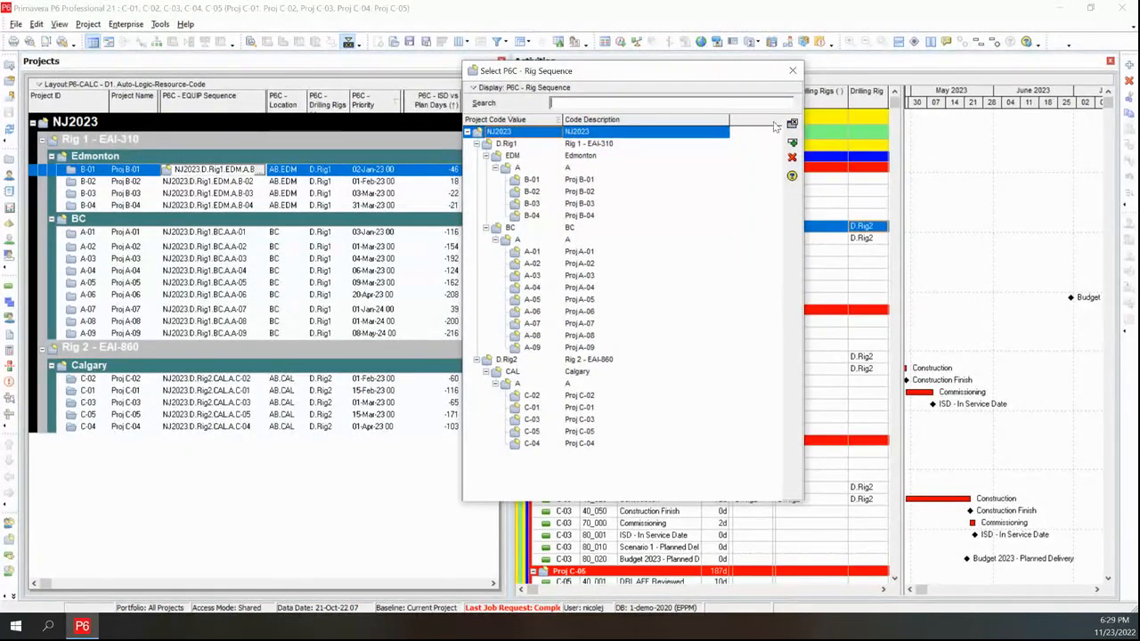
left_click(793, 70)
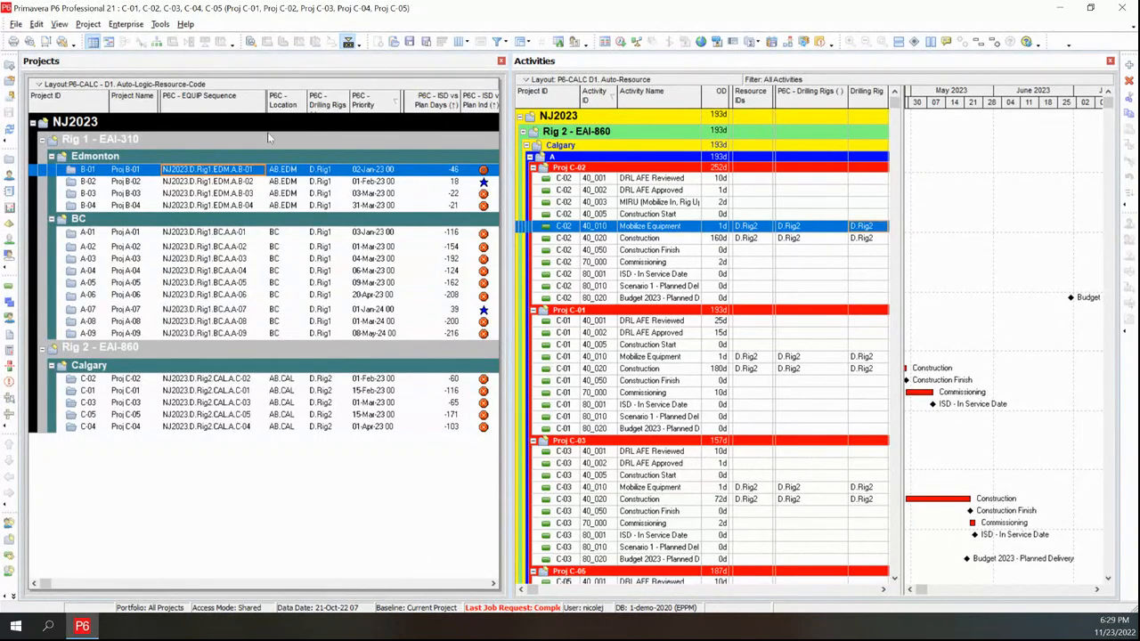
Apply the P6-CALC - D3. Auto-Dates and Flags layout to the projects view
left_click(40, 84)
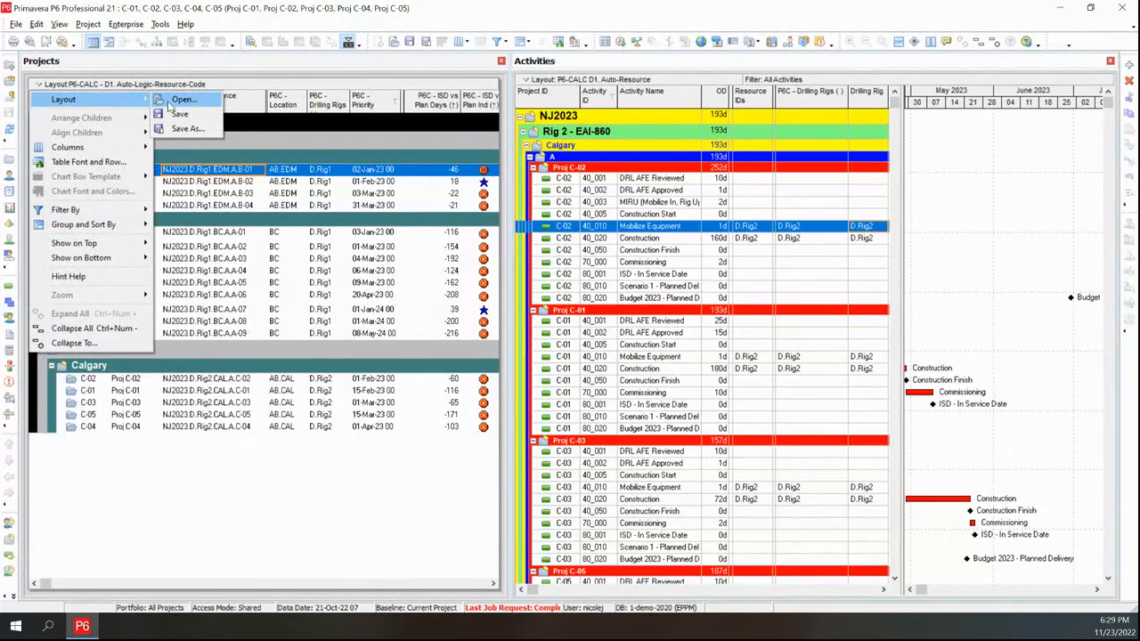
left_click(176, 101)
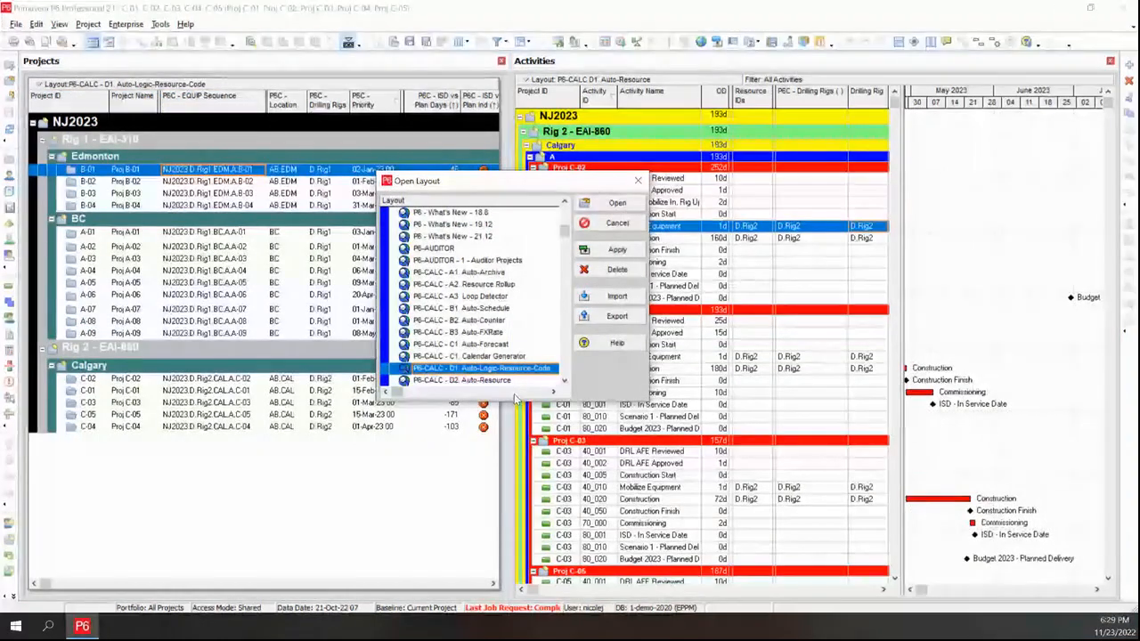
left_click_drag(514, 402, 521, 505)
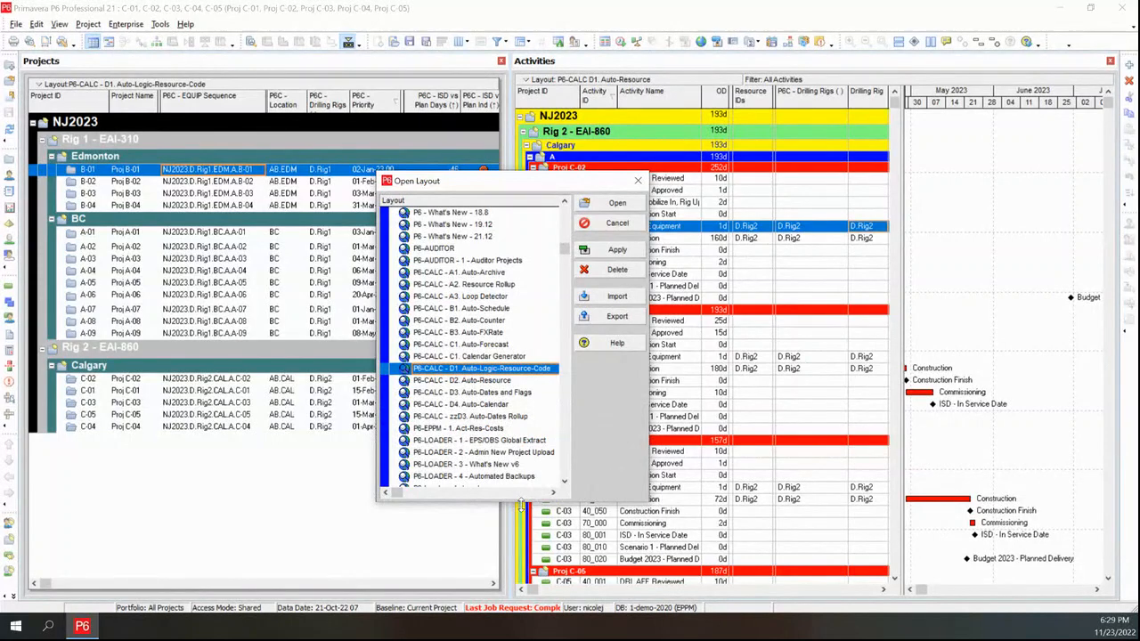
left_click(519, 393)
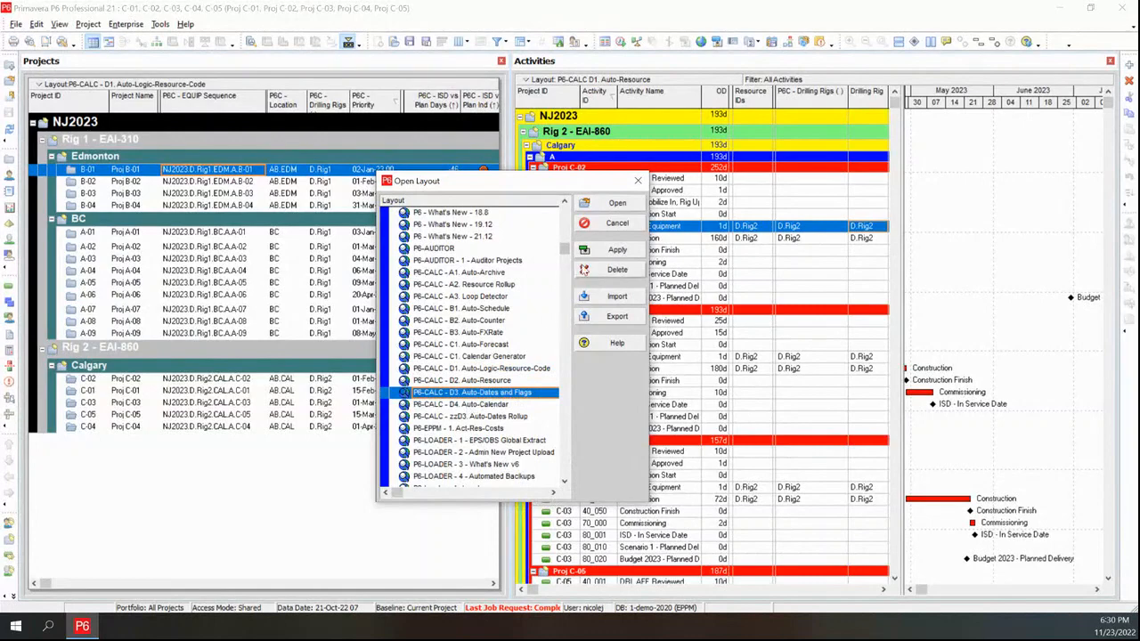
left_click(620, 251)
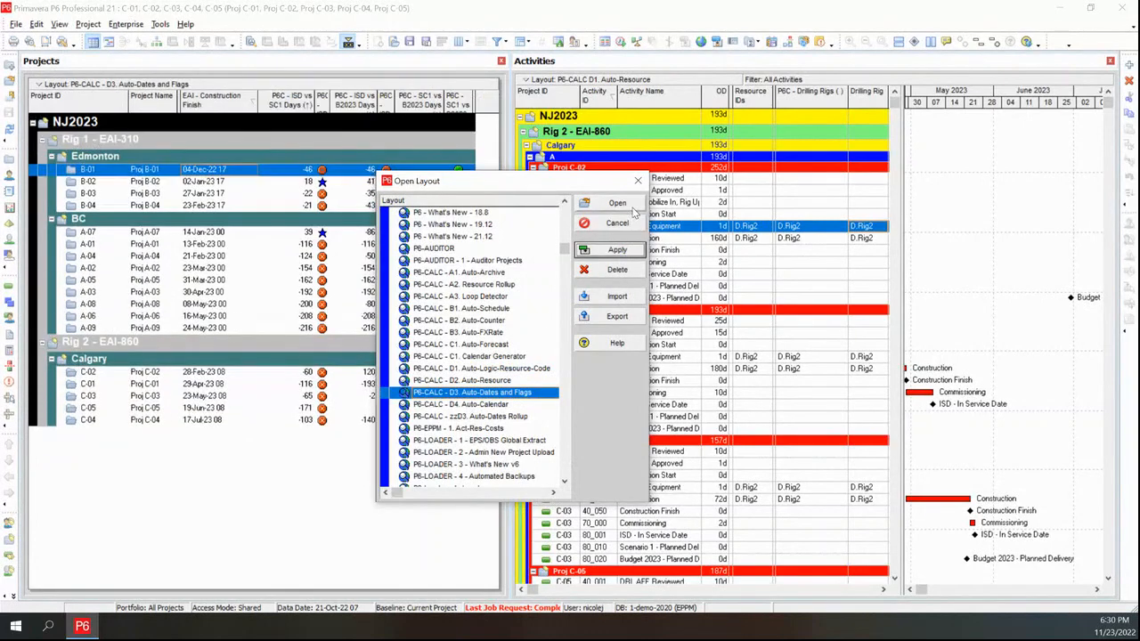
left_click(628, 222)
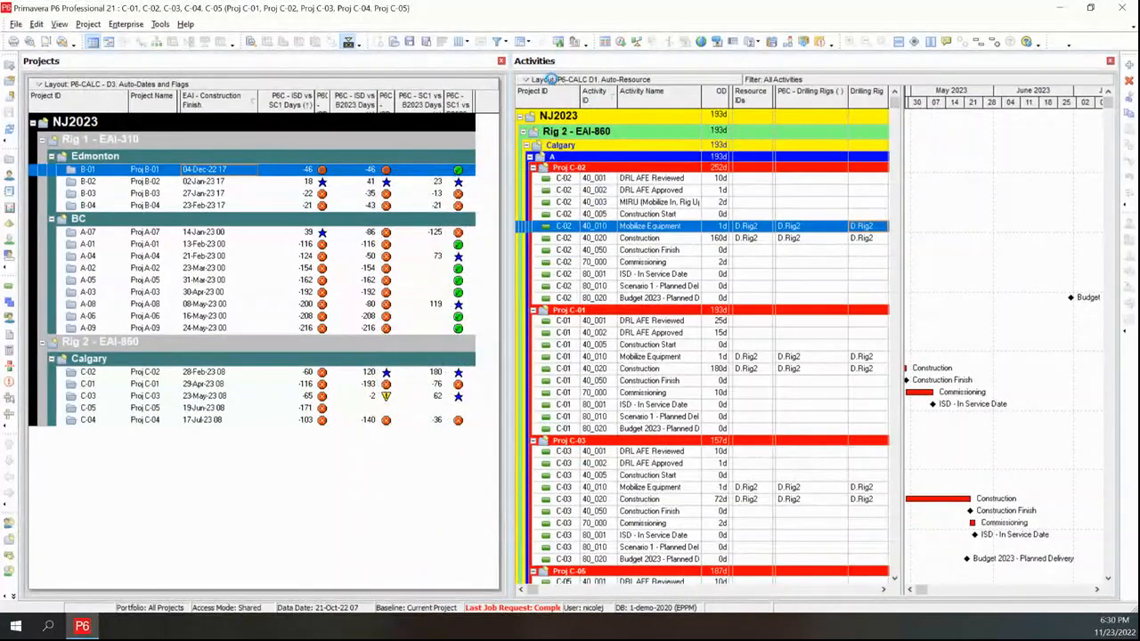
Open the P6-CALC D3b. Auto-Flag layout in the activities view without saving changes to the current layout
left_click(552, 80)
mouse_move(574, 98)
left_click(674, 108)
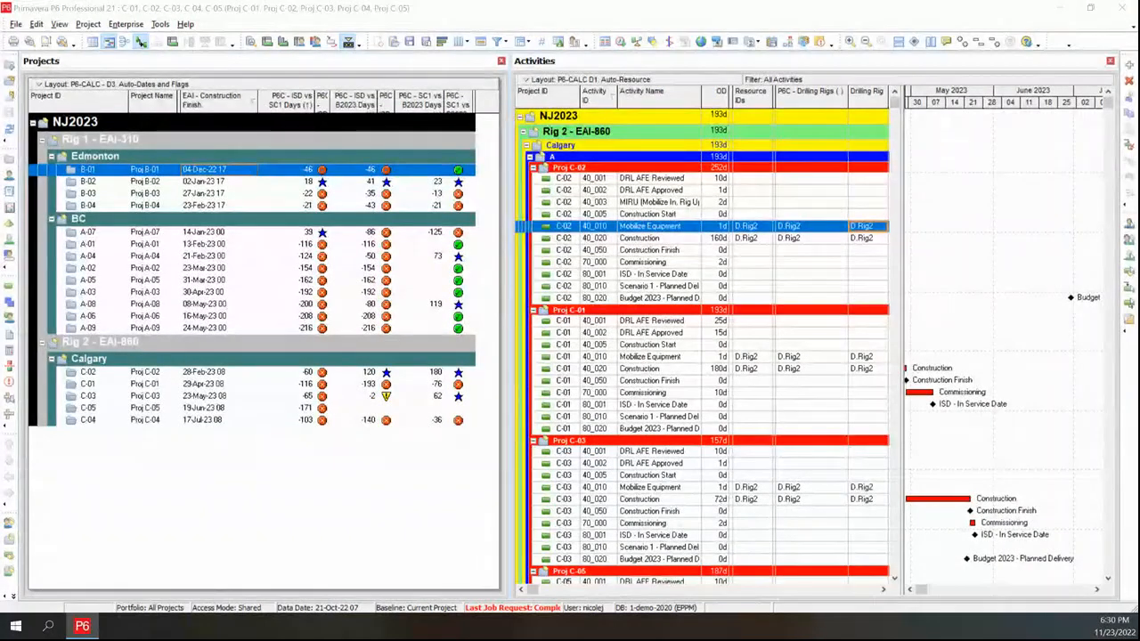
left_click_drag(1139, 172, 893, 172)
left_click(905, 235)
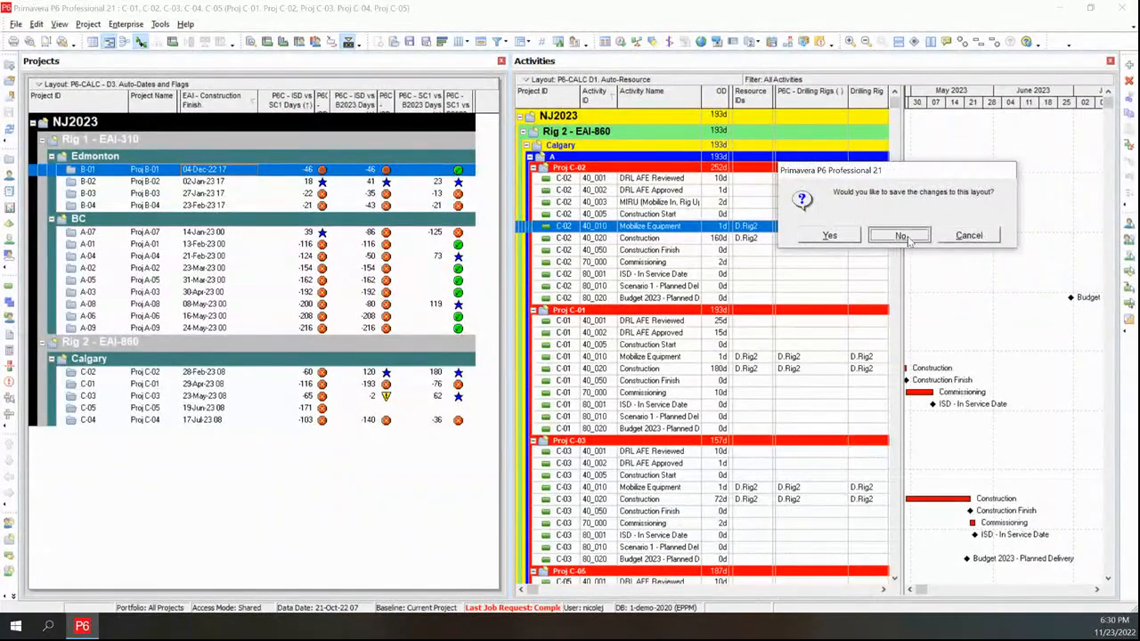
left_click(486, 321)
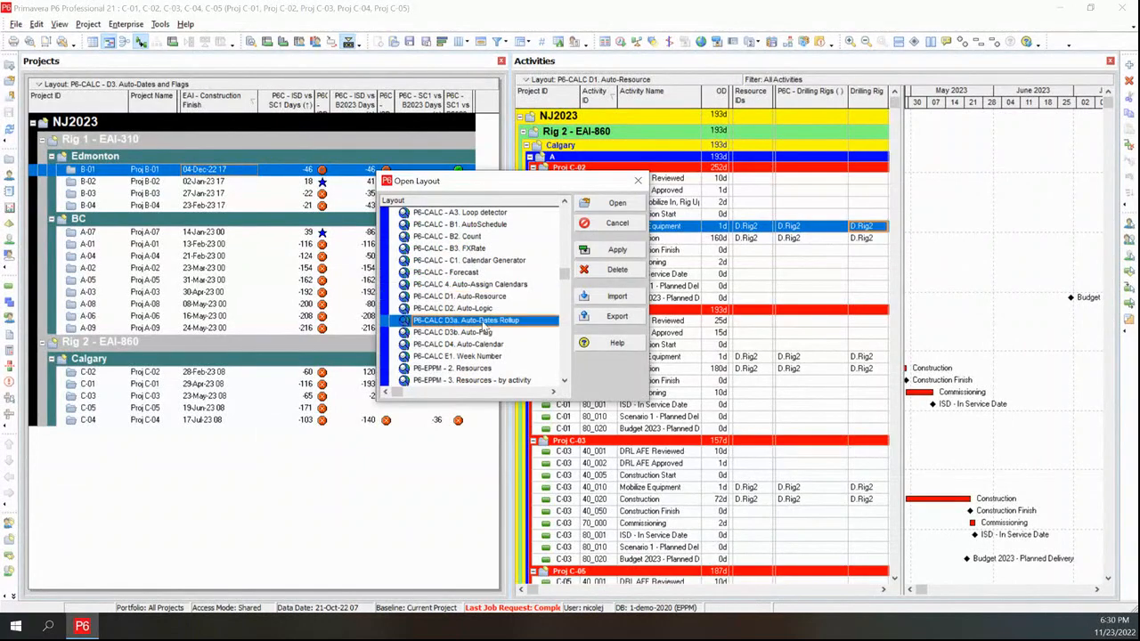
left_click(505, 336)
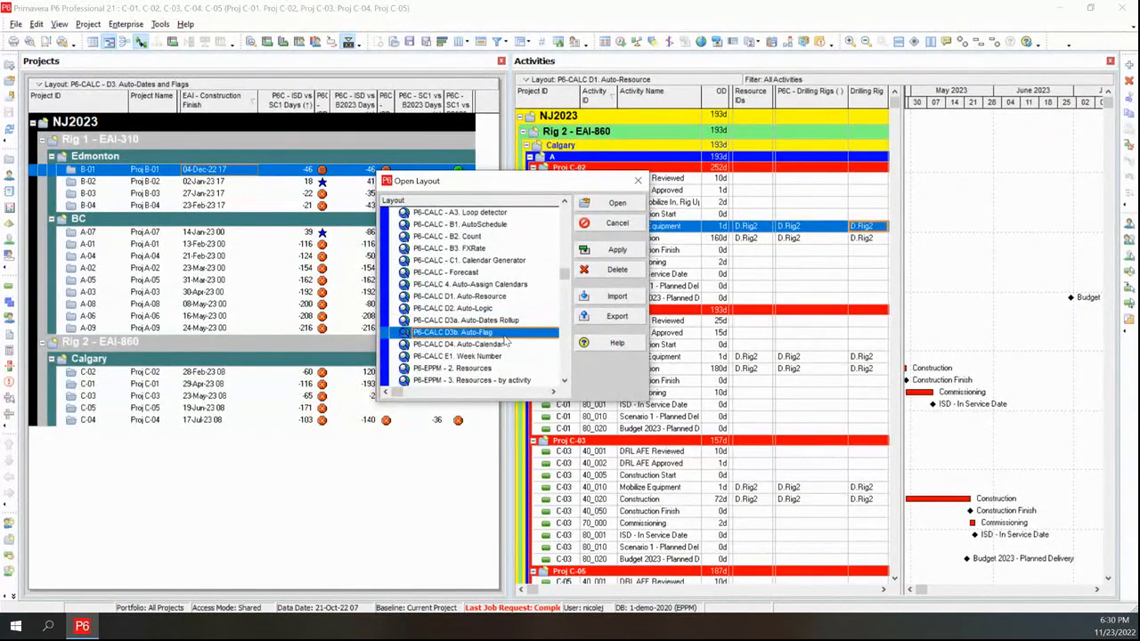
left_click(611, 250)
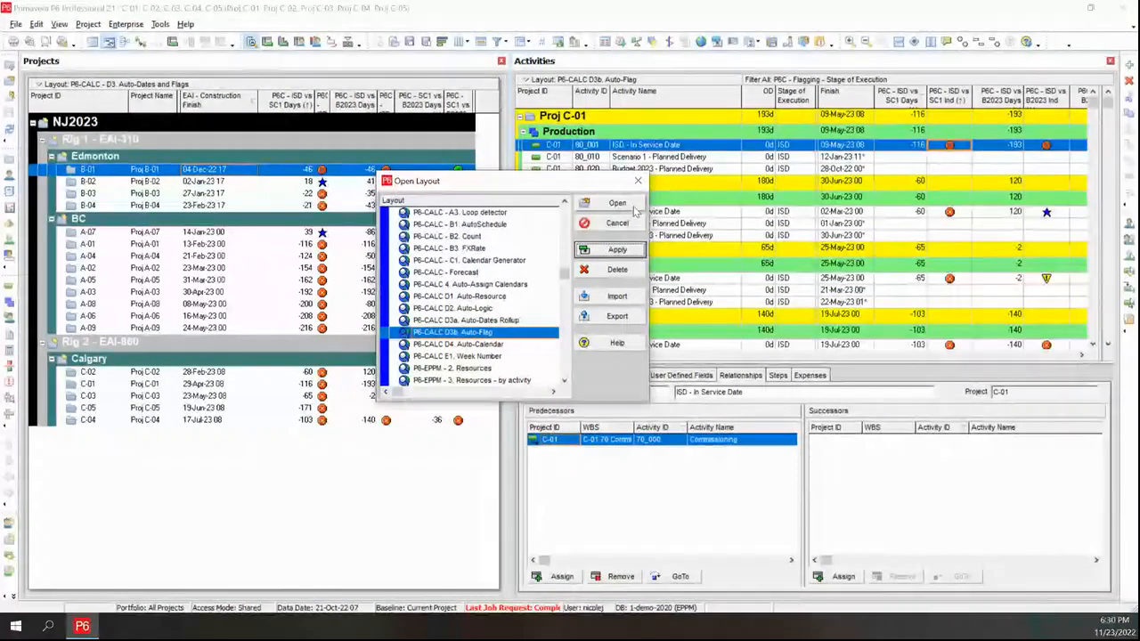
left_click(624, 205)
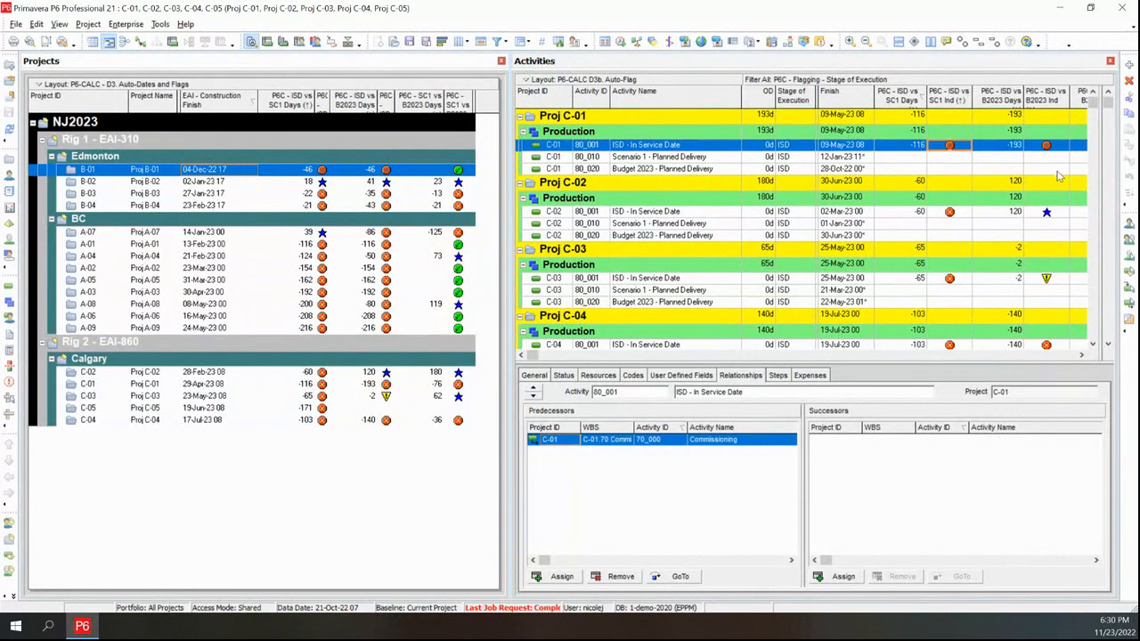
Review the Calgary projects' ISD variance days and flag columns against the Gantt milestones
left_click_drag(1104, 183, 679, 179)
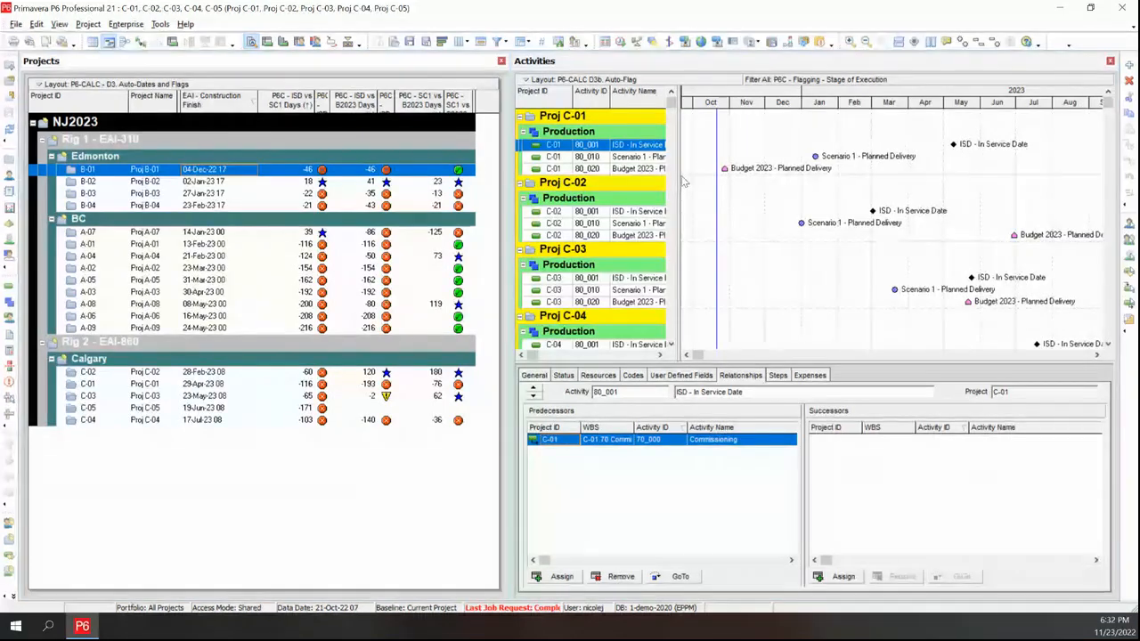
left_click_drag(682, 182, 986, 180)
left_click(966, 356)
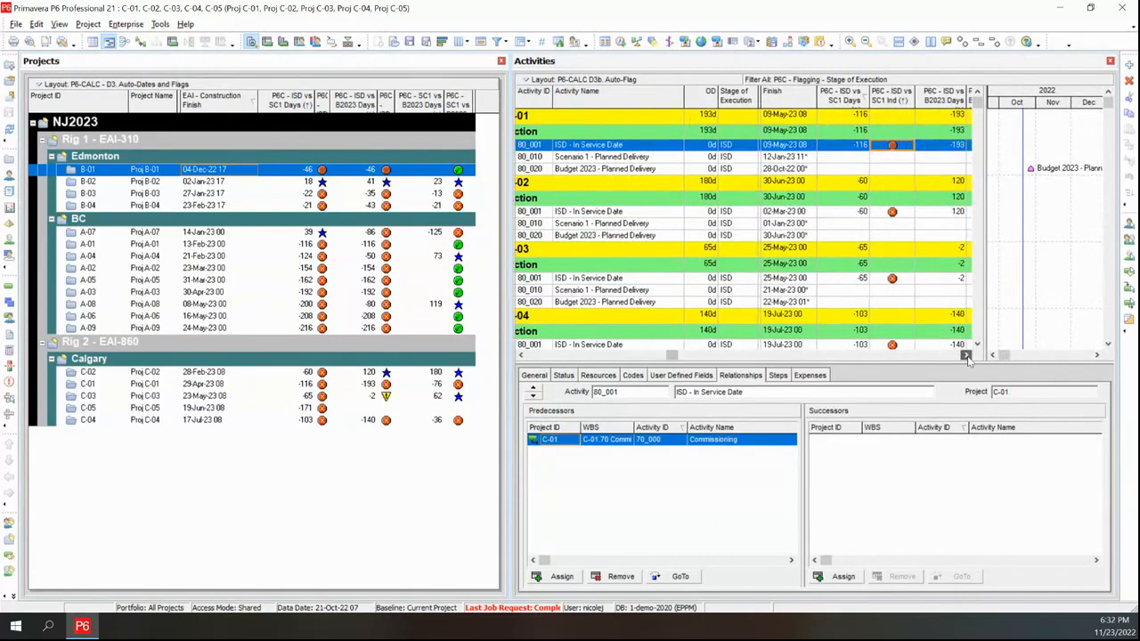
left_click(966, 355)
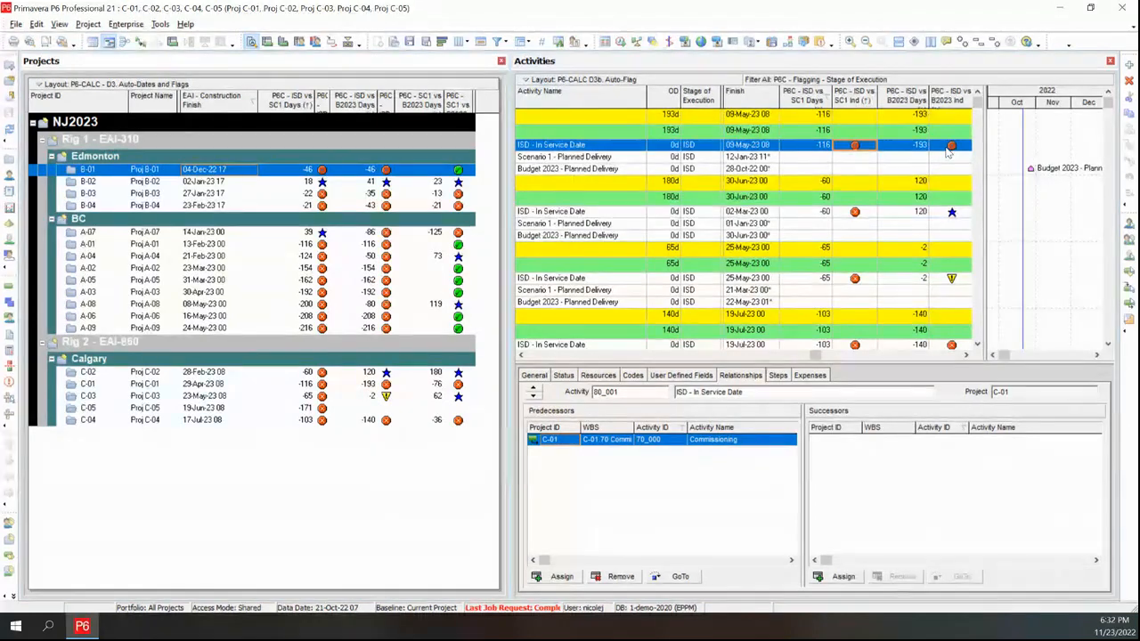
left_click(310, 385)
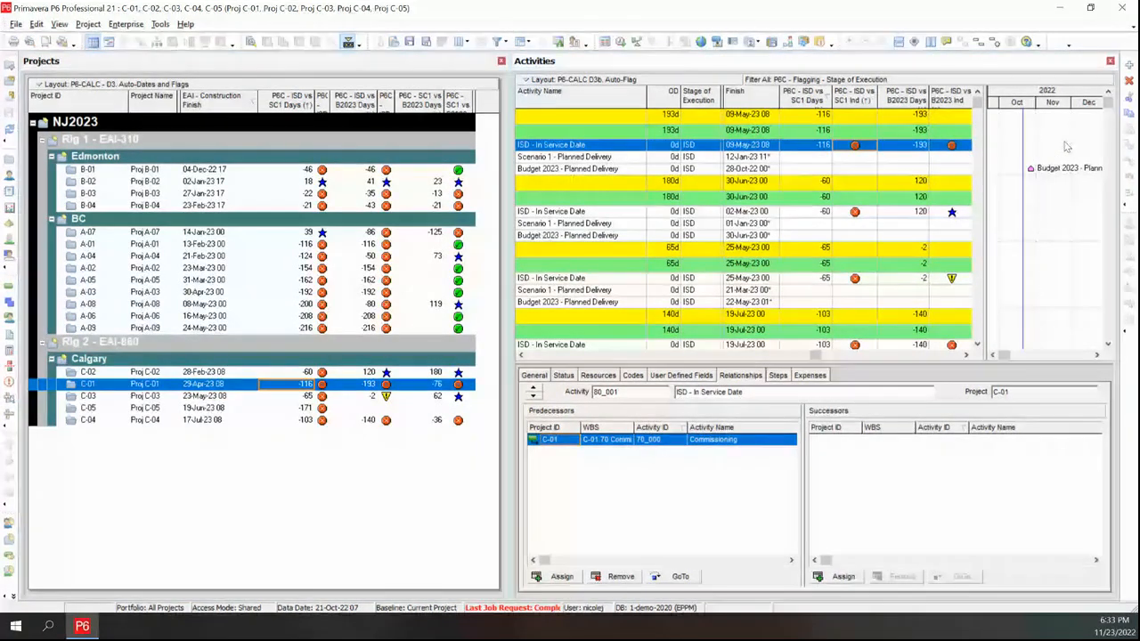
left_click_drag(985, 224, 882, 227)
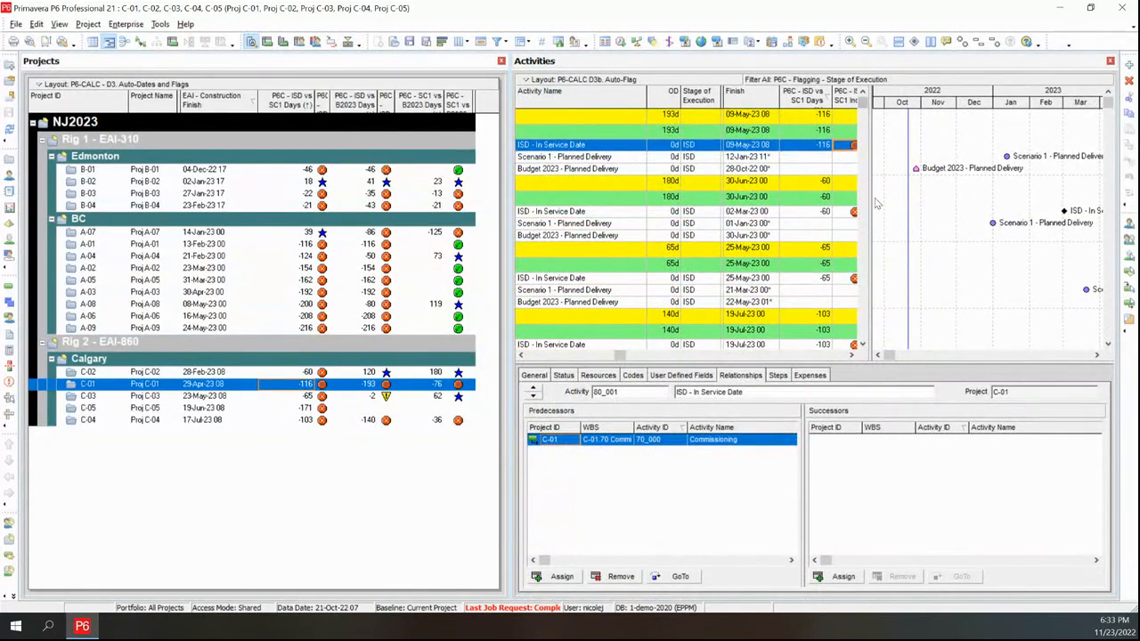
left_click_drag(872, 198, 901, 200)
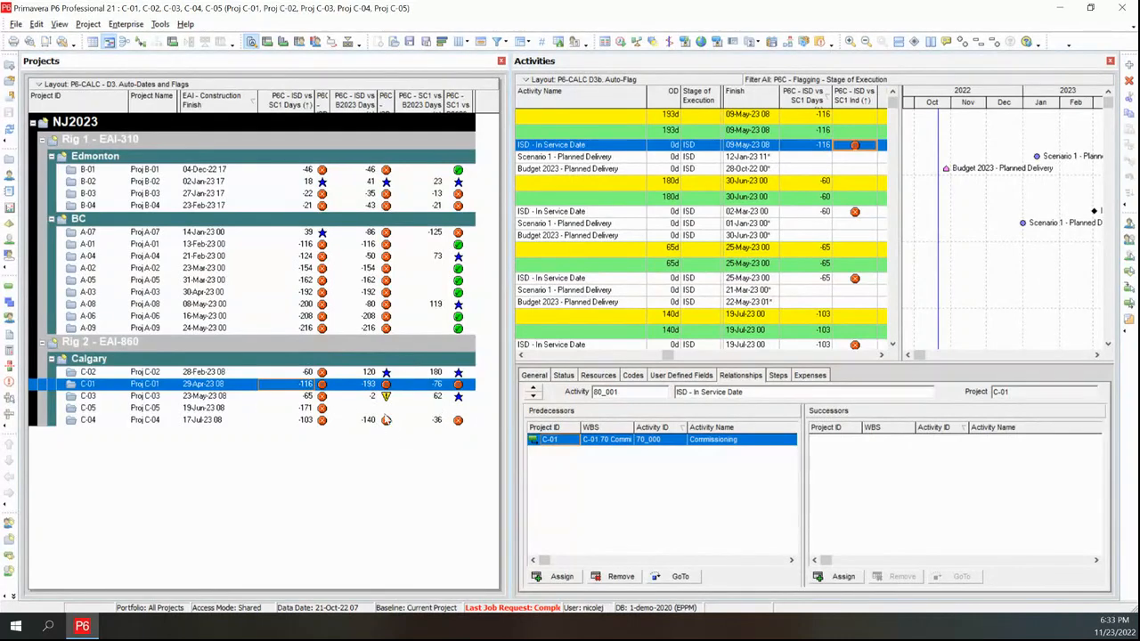
Set Proj C-02's EAI - Construction Finish date to 28-Aug-23
left_click(208, 374)
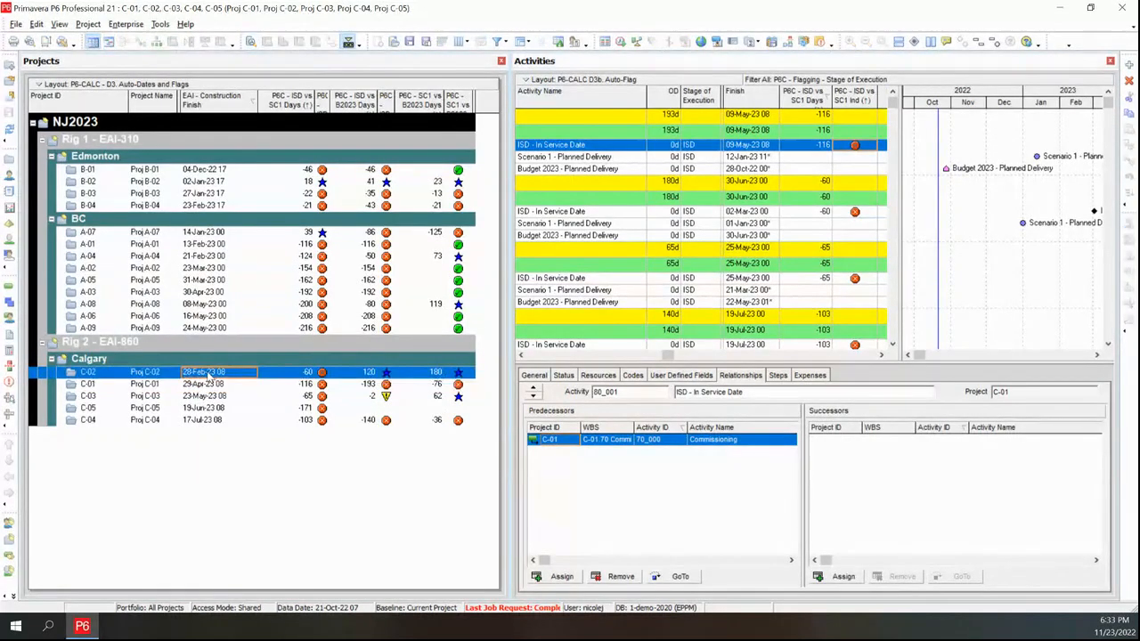
left_click(208, 374)
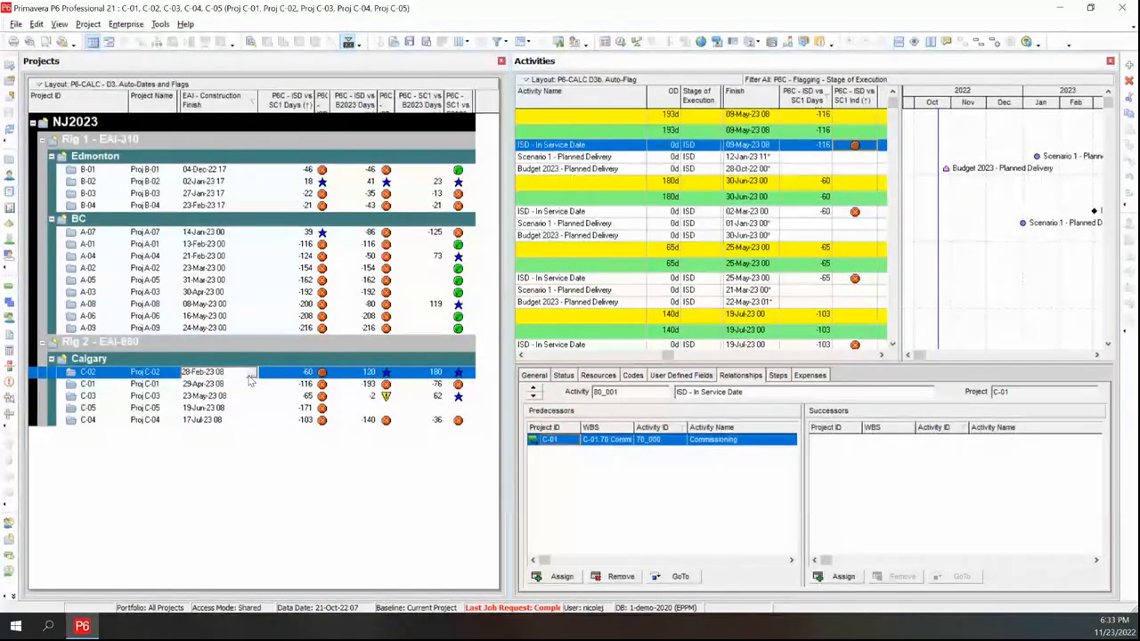
left_click(253, 374)
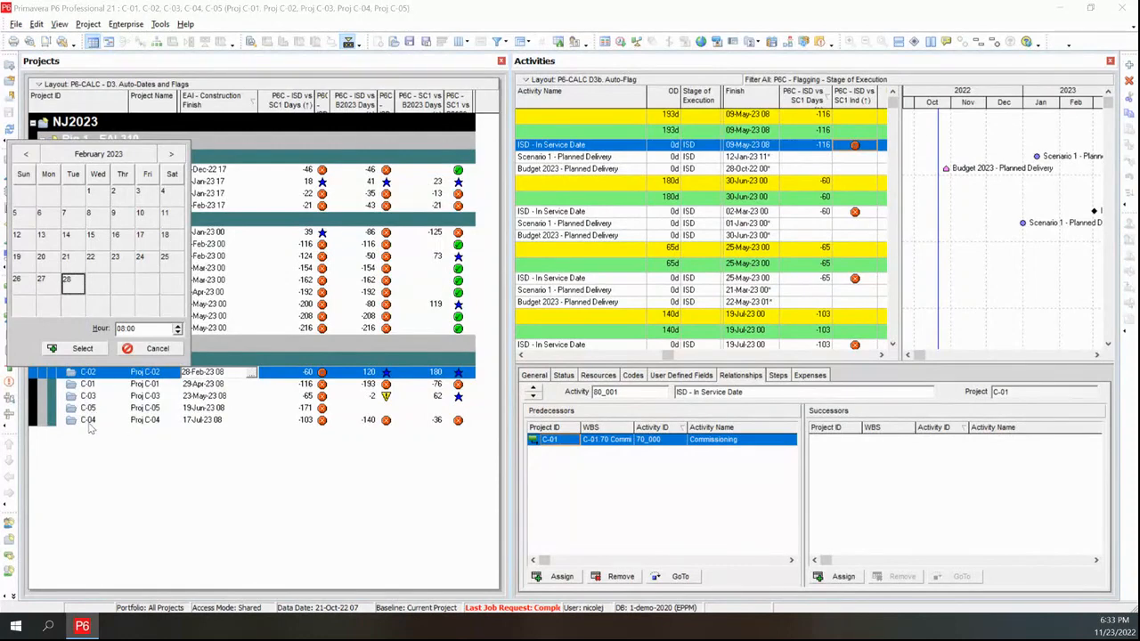
left_click(98, 154)
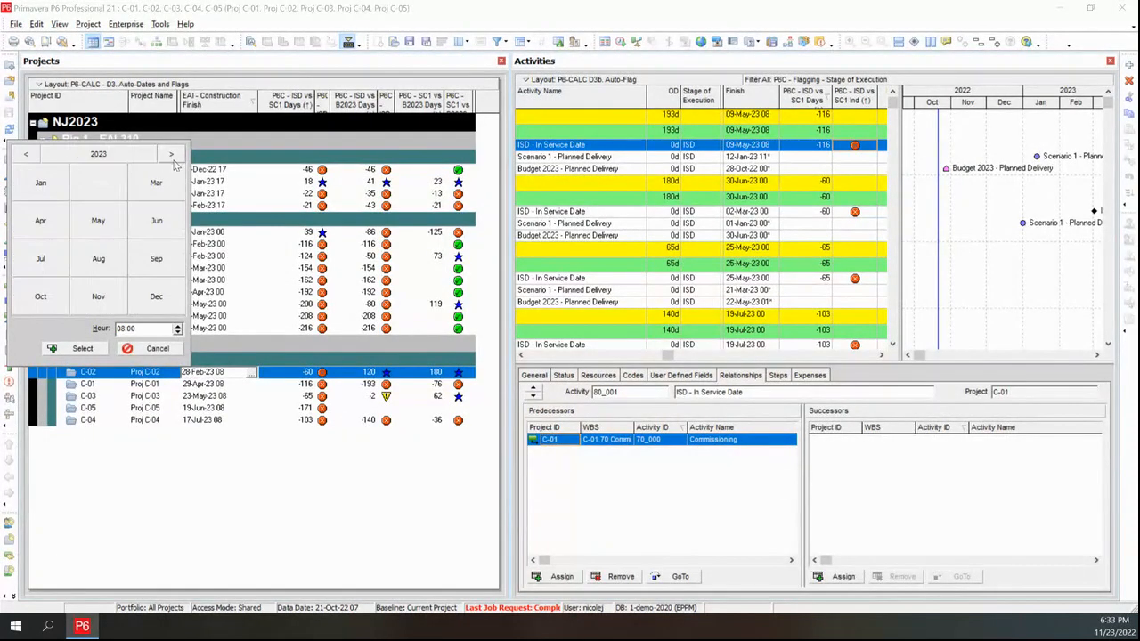
left_click(98, 259)
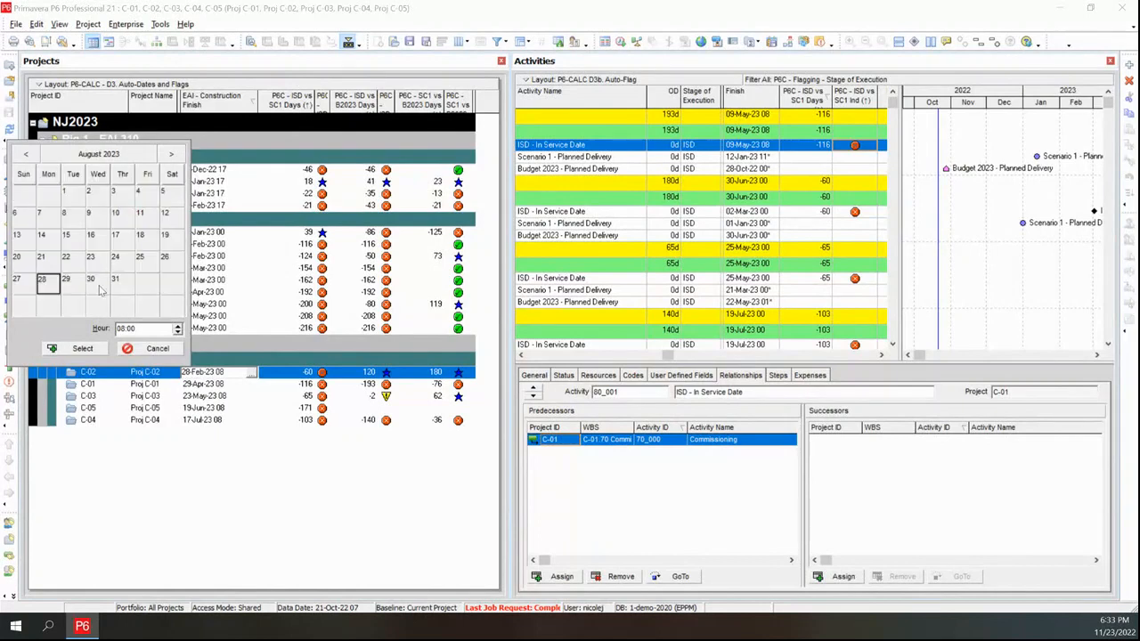
left_click(87, 354)
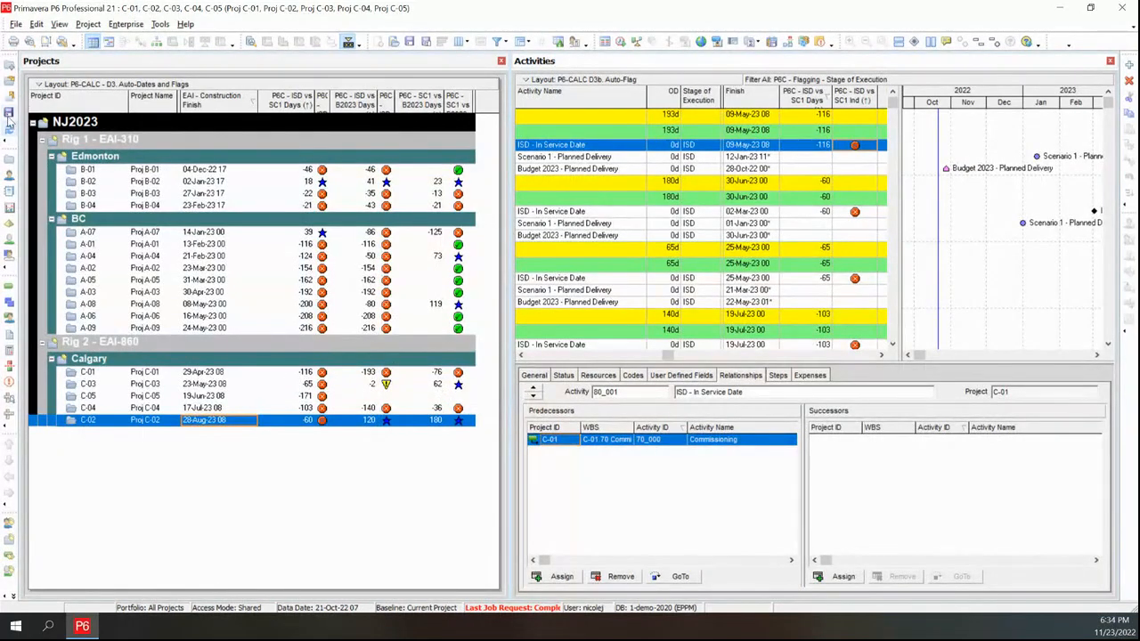
Refresh the project and activity data after the date change
left_click(9, 114)
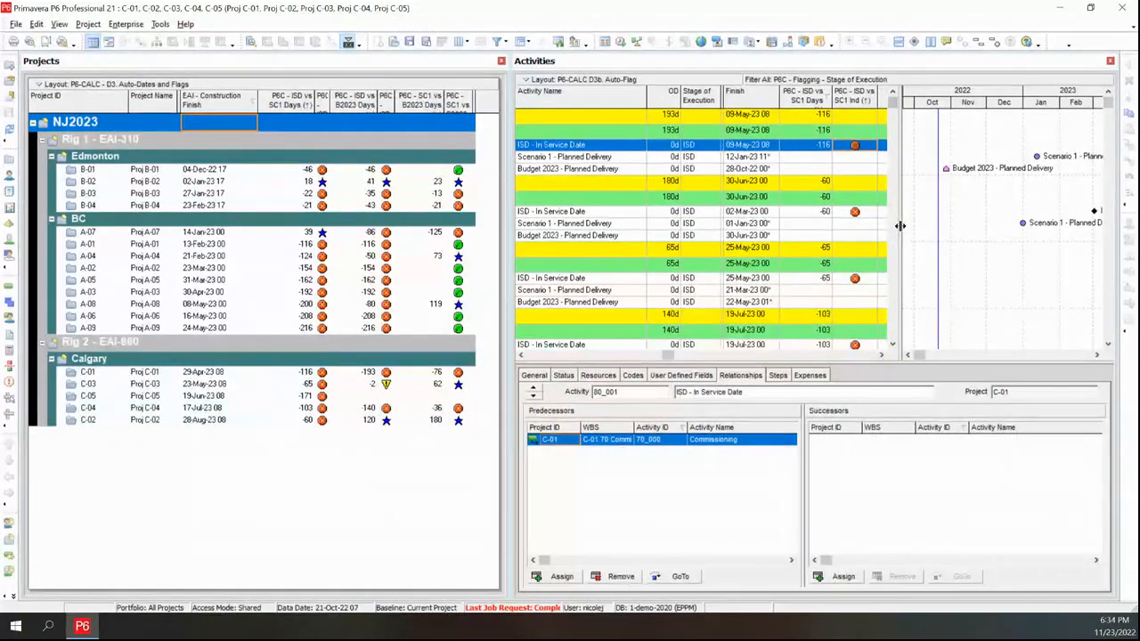
left_click_drag(898, 225, 862, 230)
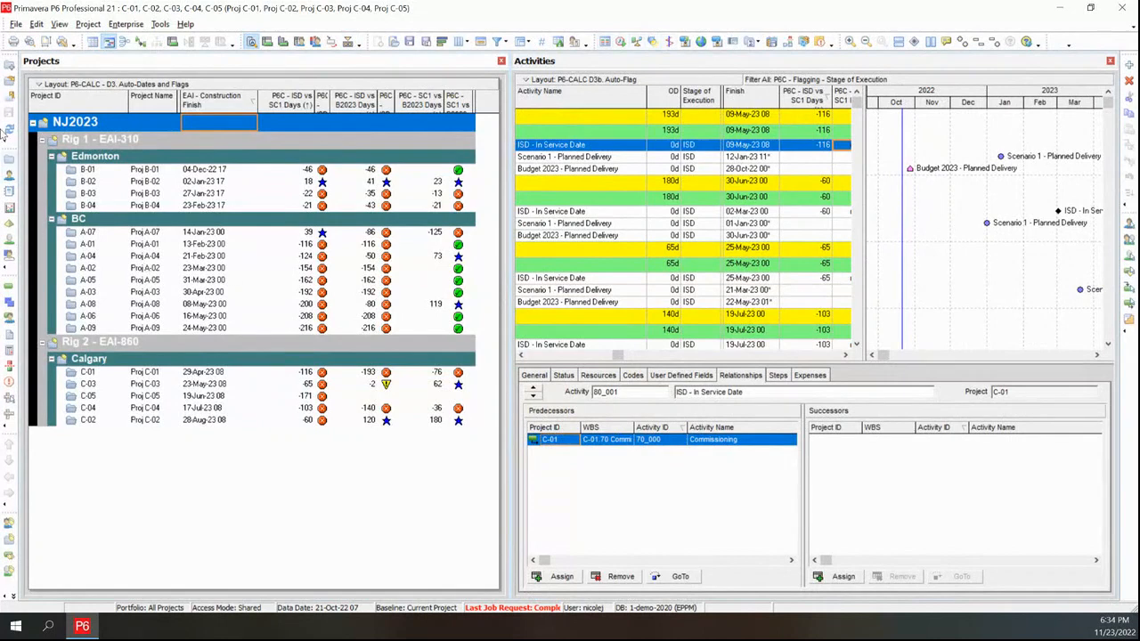
left_click(9, 127)
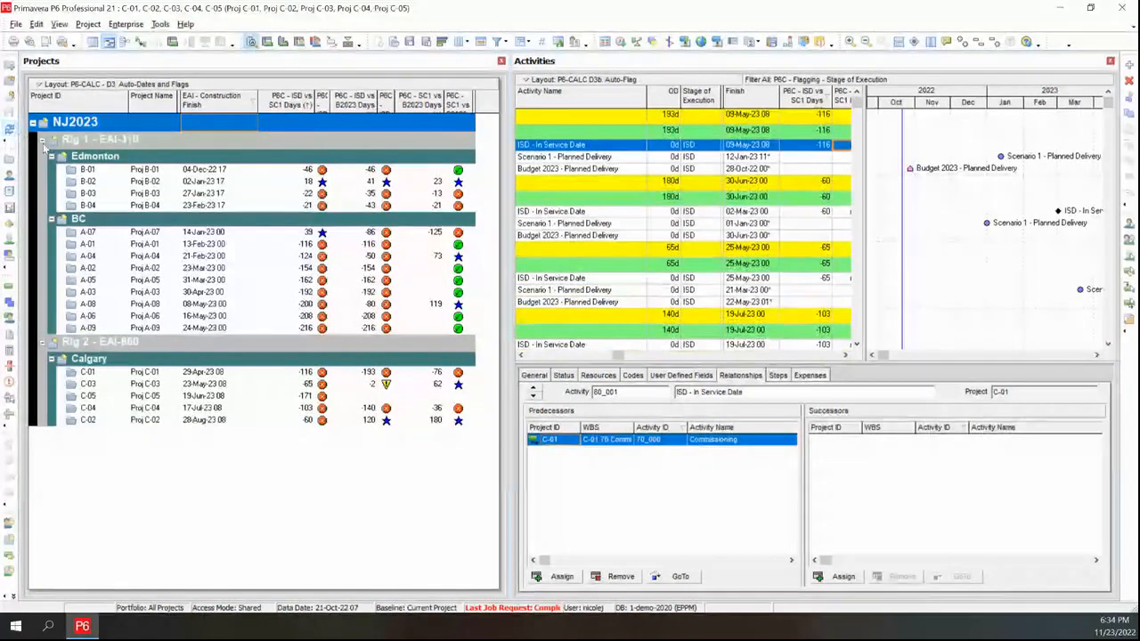
Schedule all five open projects with their own data dates, keeping automatic scheduling enabled, and refresh the data
left_click(621, 42)
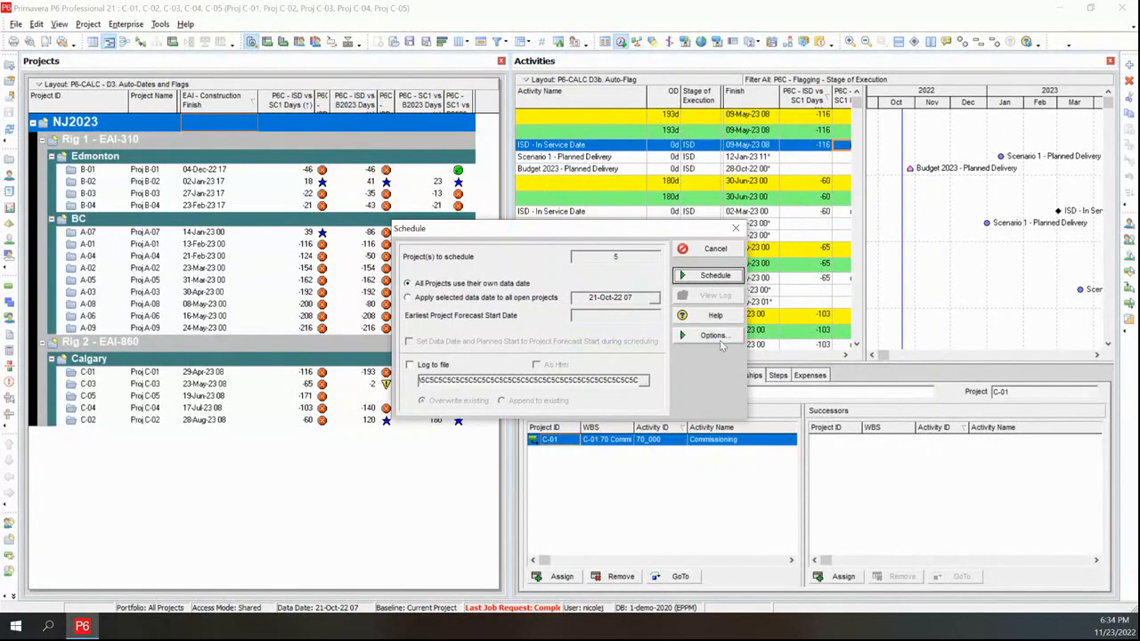
left_click(715, 337)
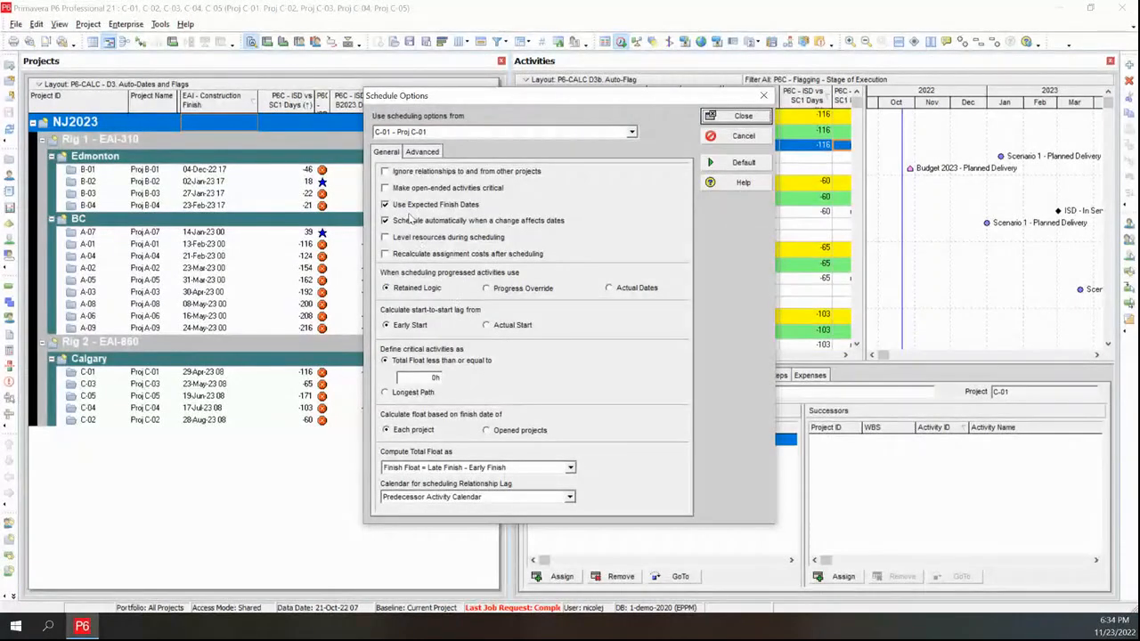
left_click(400, 226)
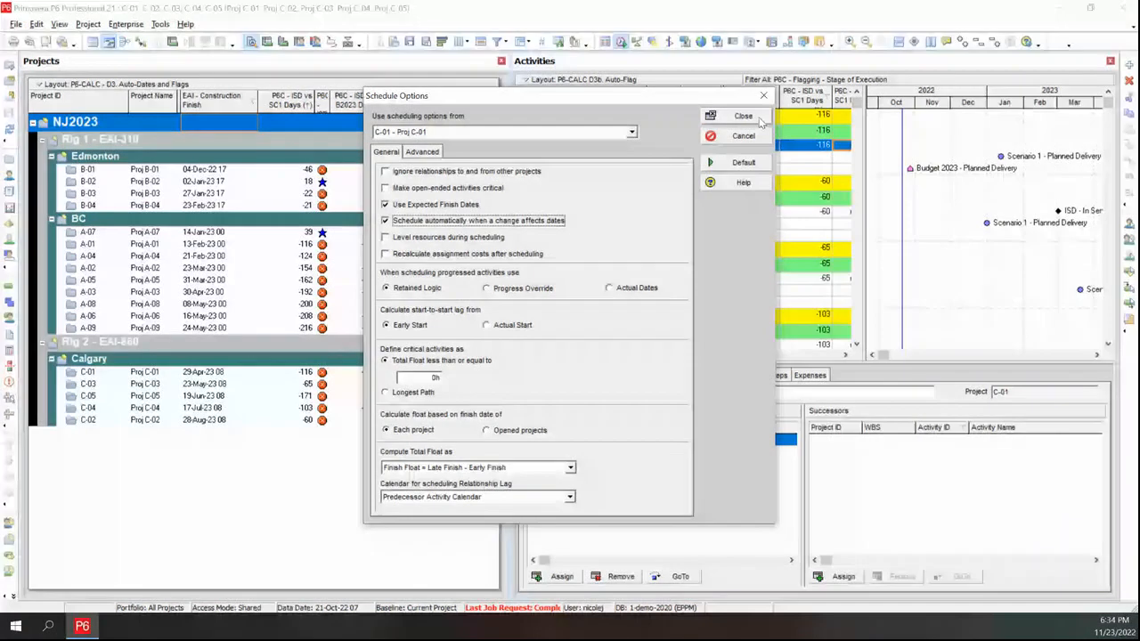
left_click(746, 117)
left_click(718, 278)
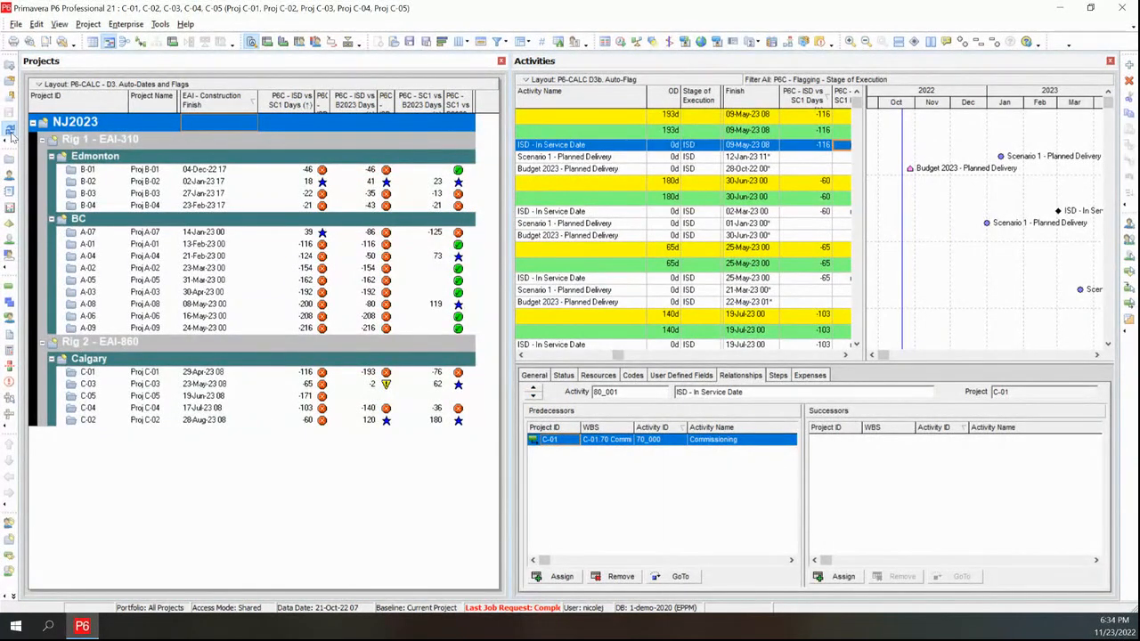
left_click(11, 132)
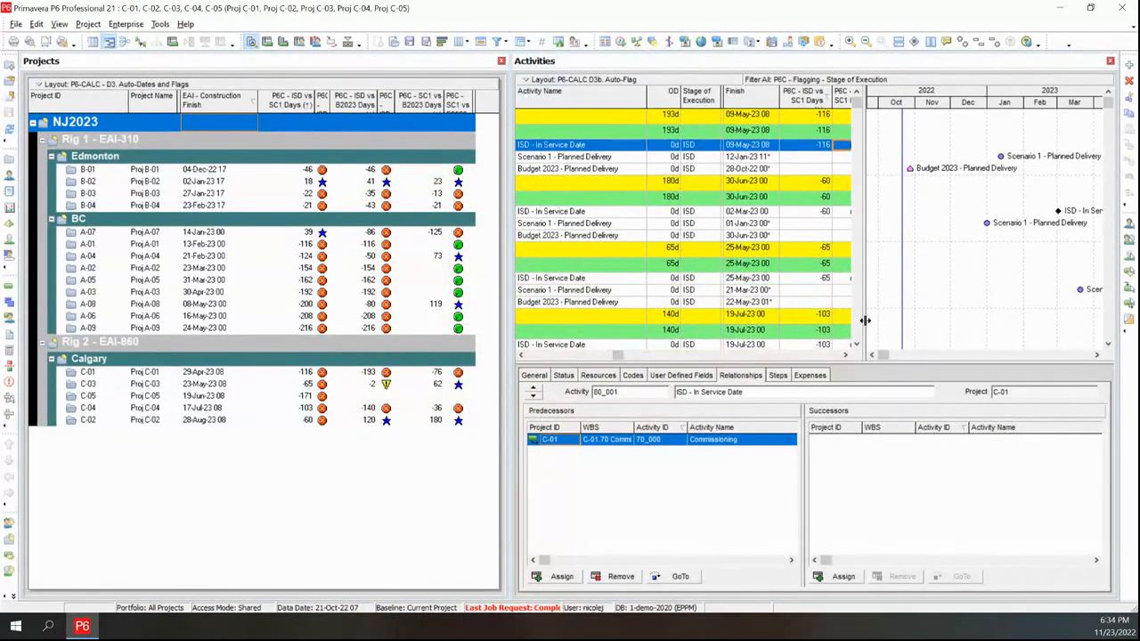
Refresh the project data with Proj C-02 selected in the Calgary group
left_click_drag(864, 321, 996, 325)
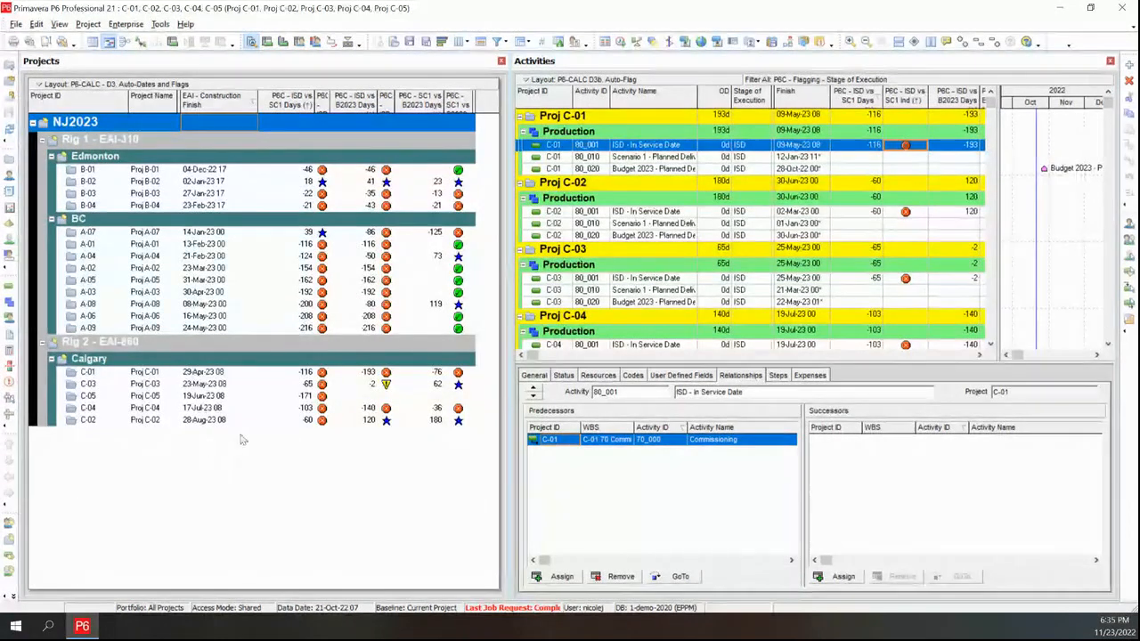
left_click(312, 424)
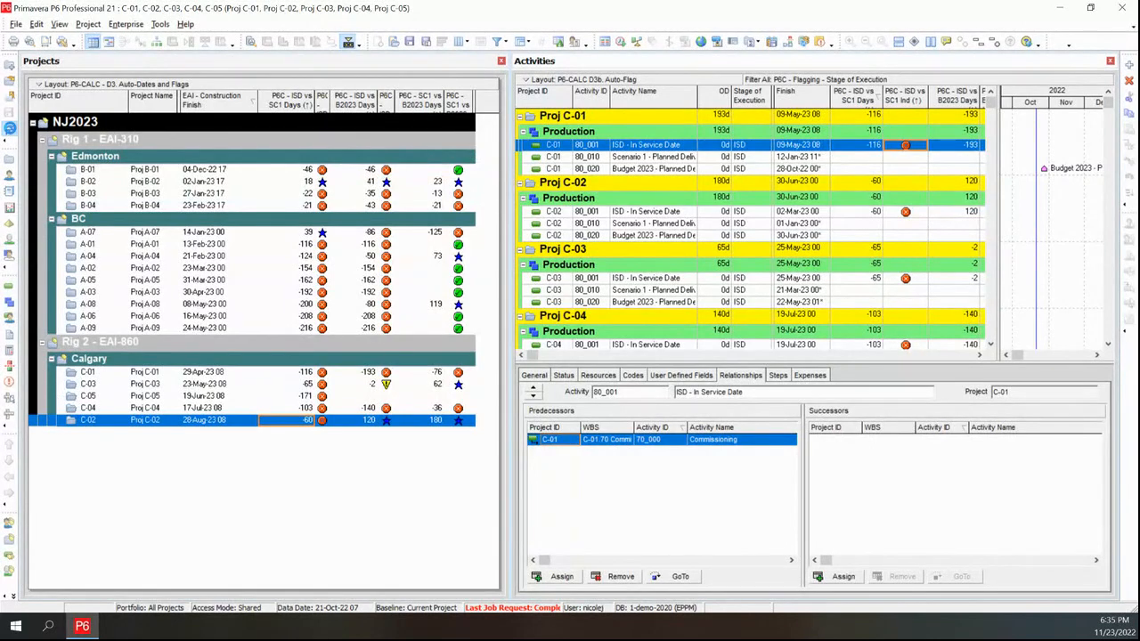
left_click(9, 130)
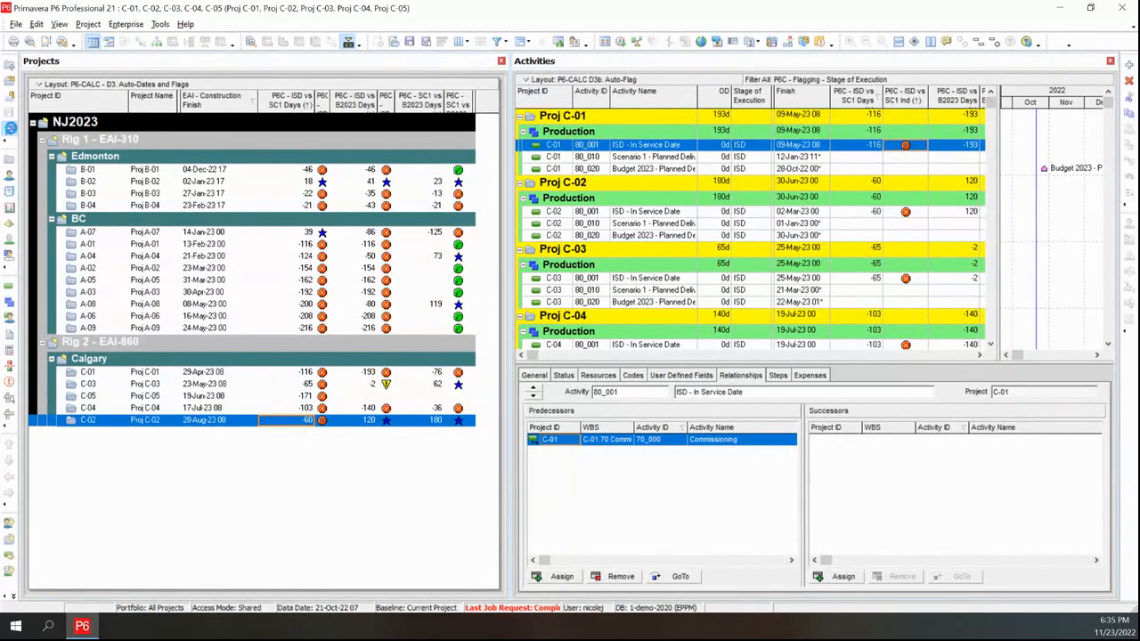
left_click(10, 129)
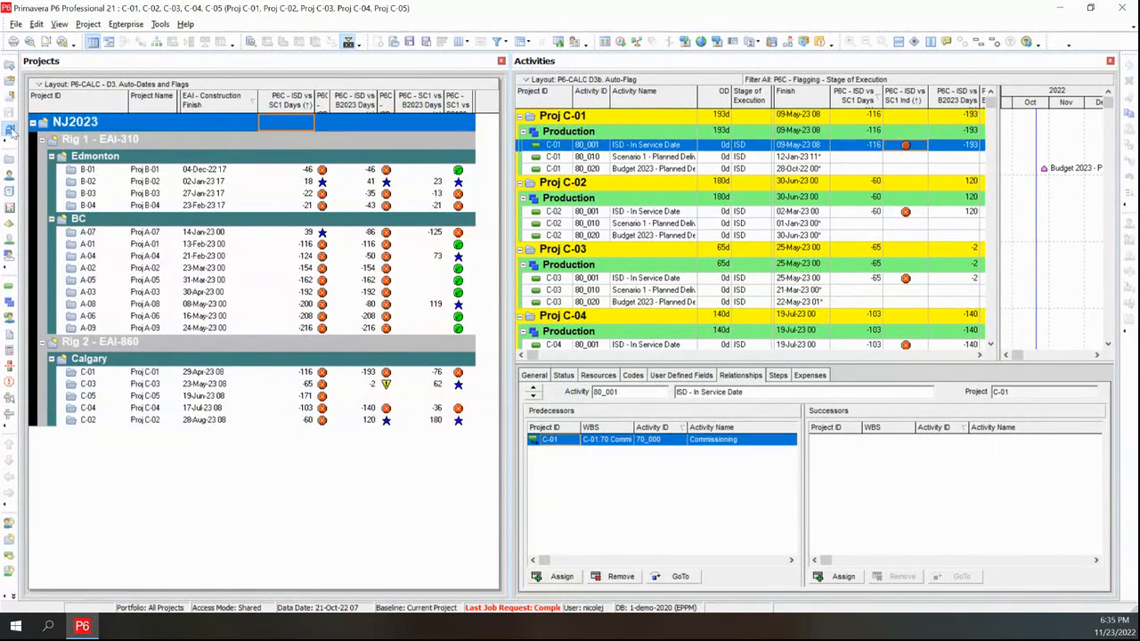
left_click(140, 422)
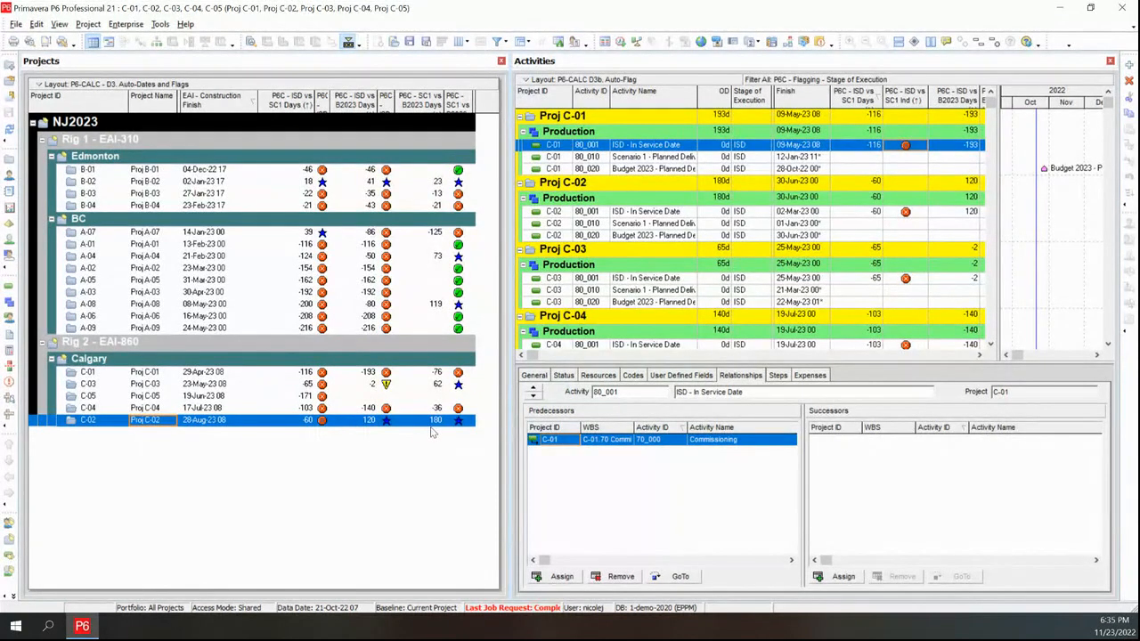
left_click(11, 130)
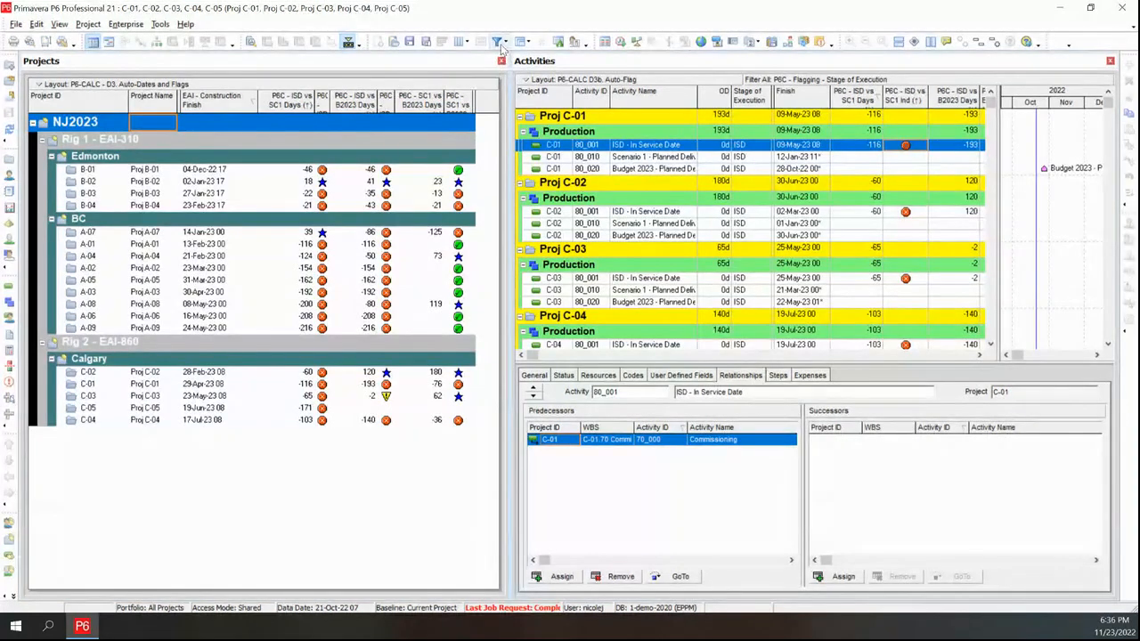
Change the activities filter to show all activities
left_click(505, 46)
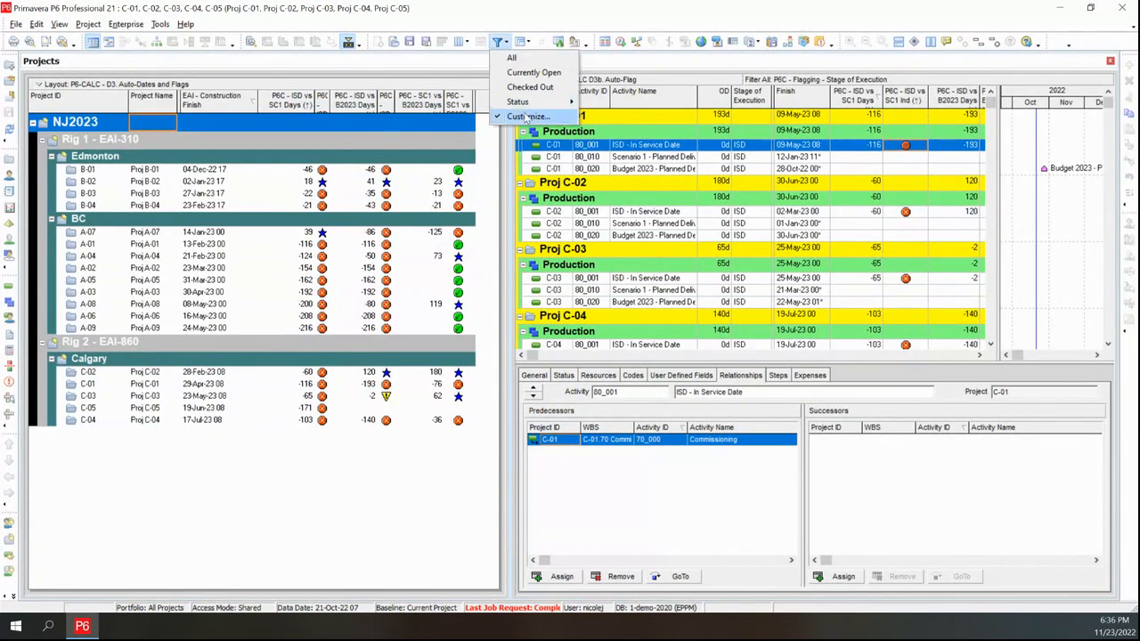
left_click(579, 149)
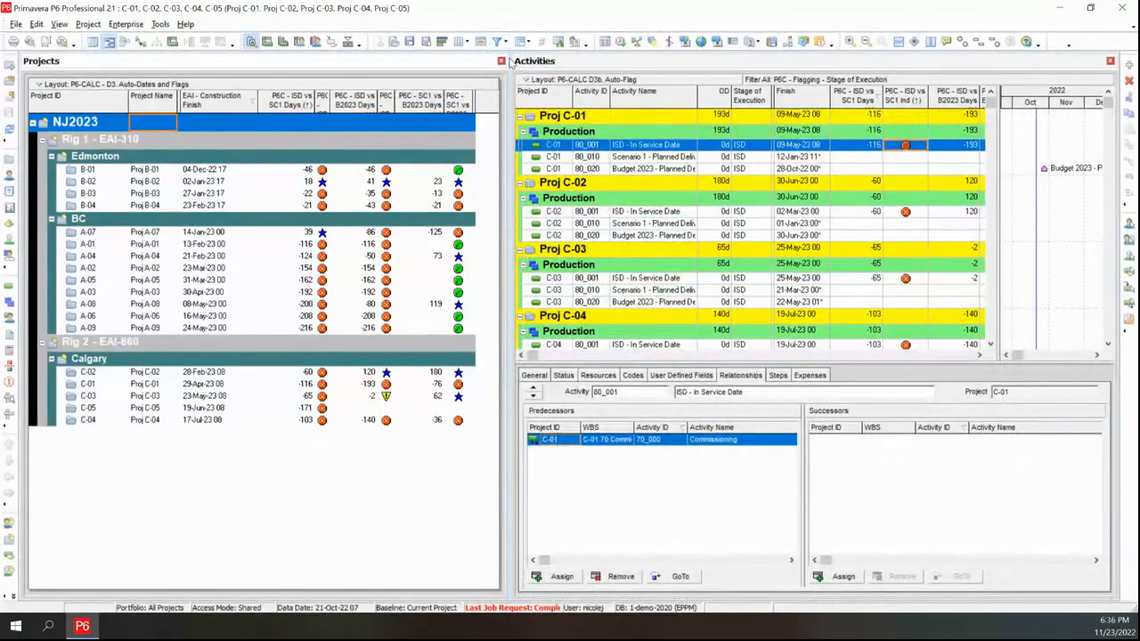
left_click(500, 45)
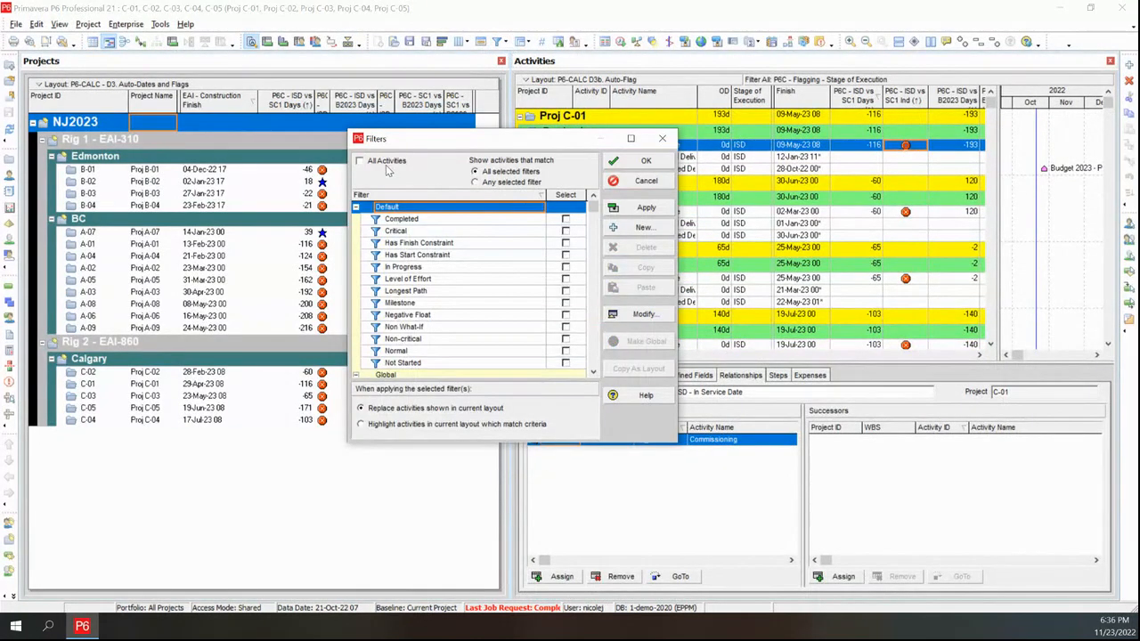
left_click(628, 160)
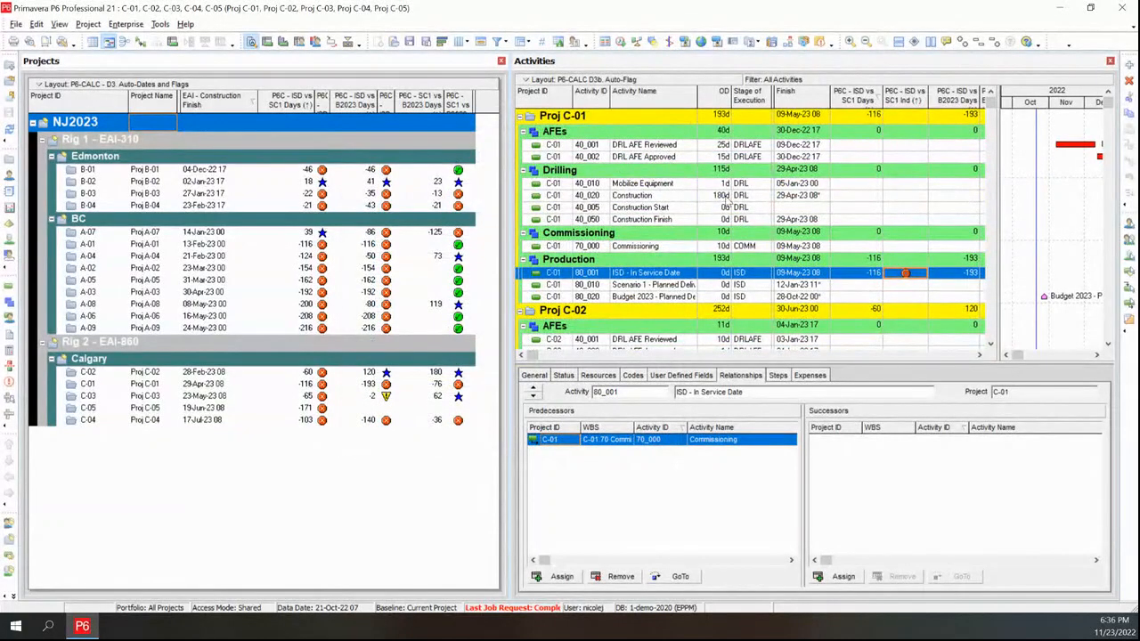
Set the original duration of Proj C-01's Construction activity to 240 days
left_click(721, 197)
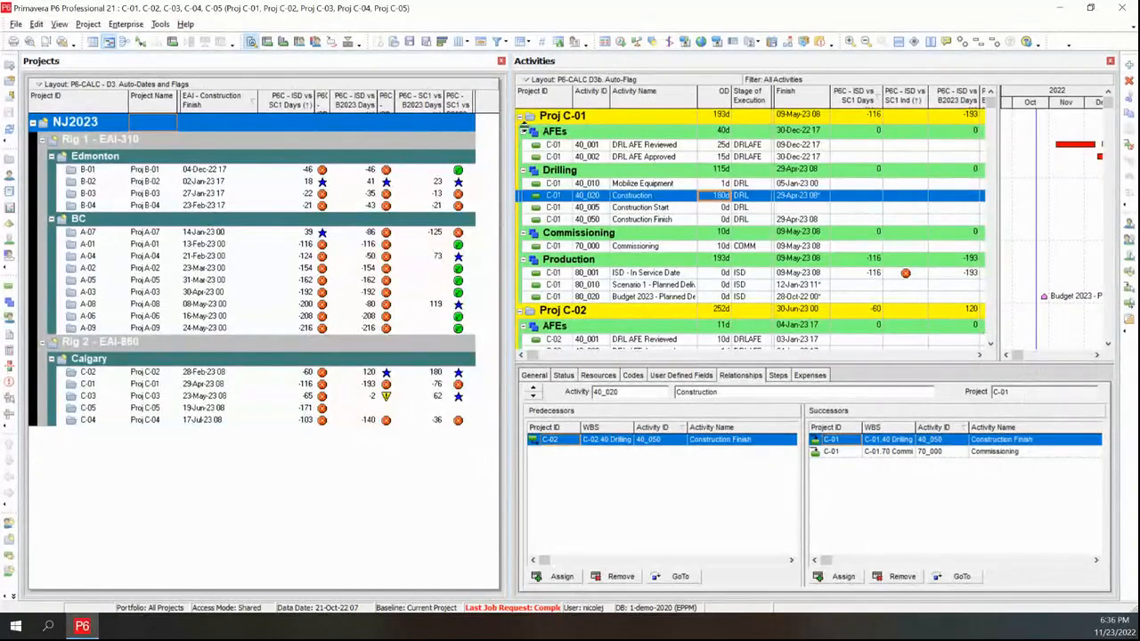
left_click(93, 385)
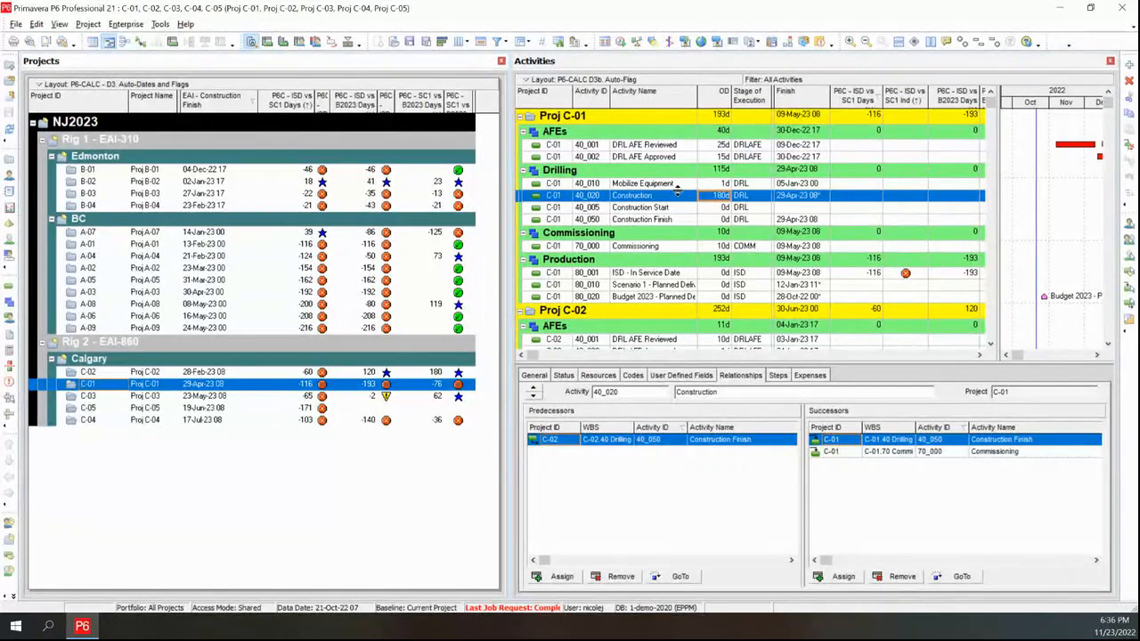
left_click(720, 196)
type("24")
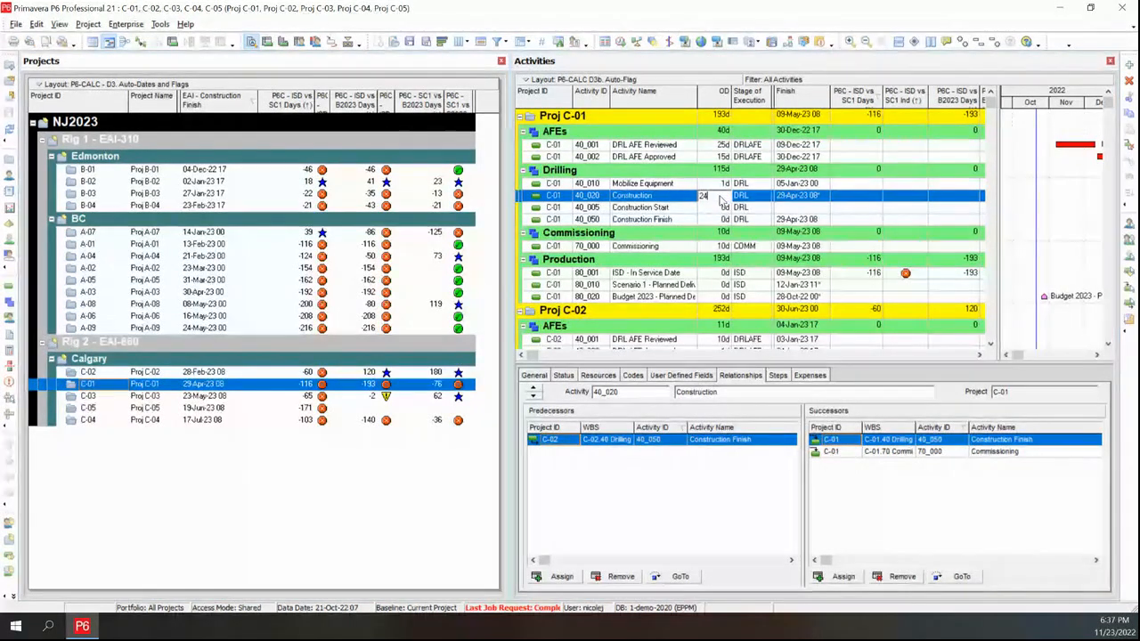
type("0")
key("Return")
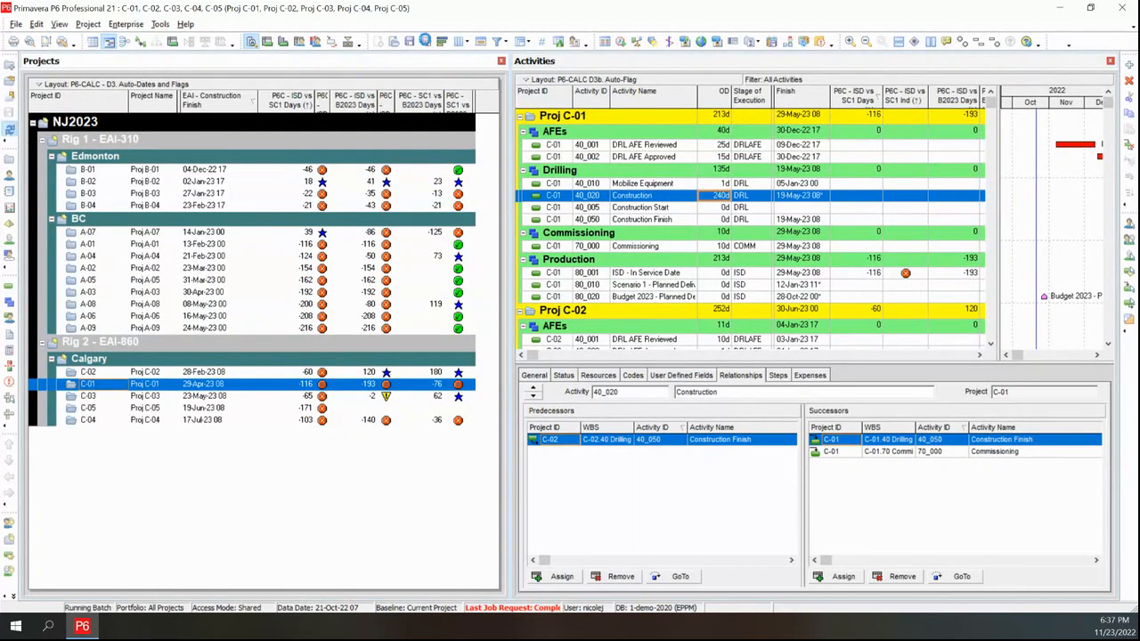
Schedule the open projects and refresh the project data
left_click(622, 42)
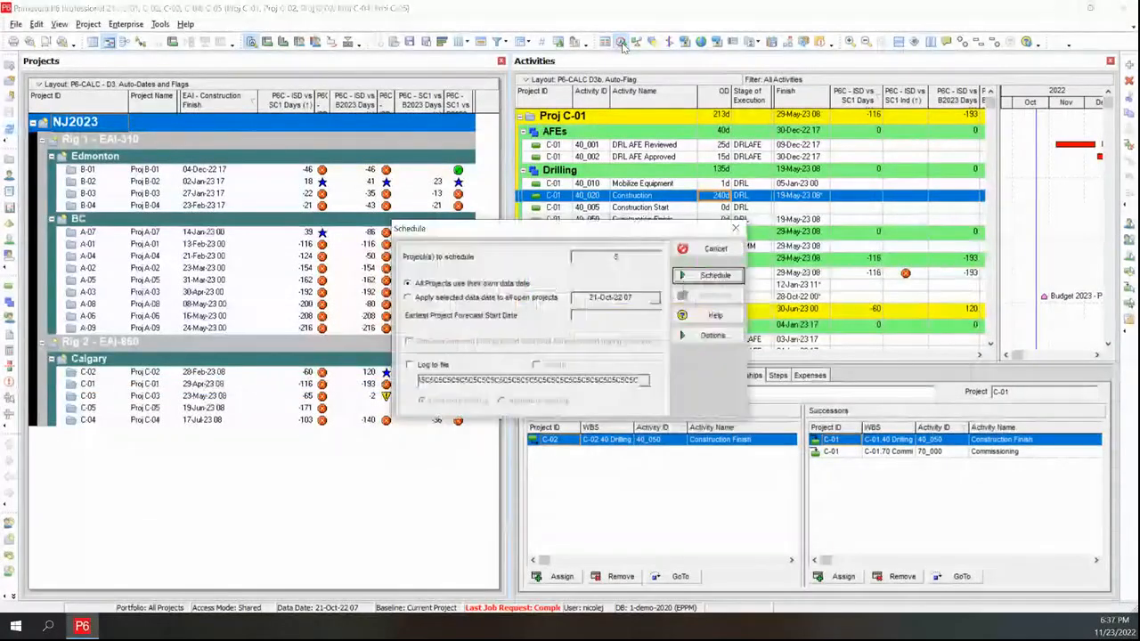
left_click(704, 278)
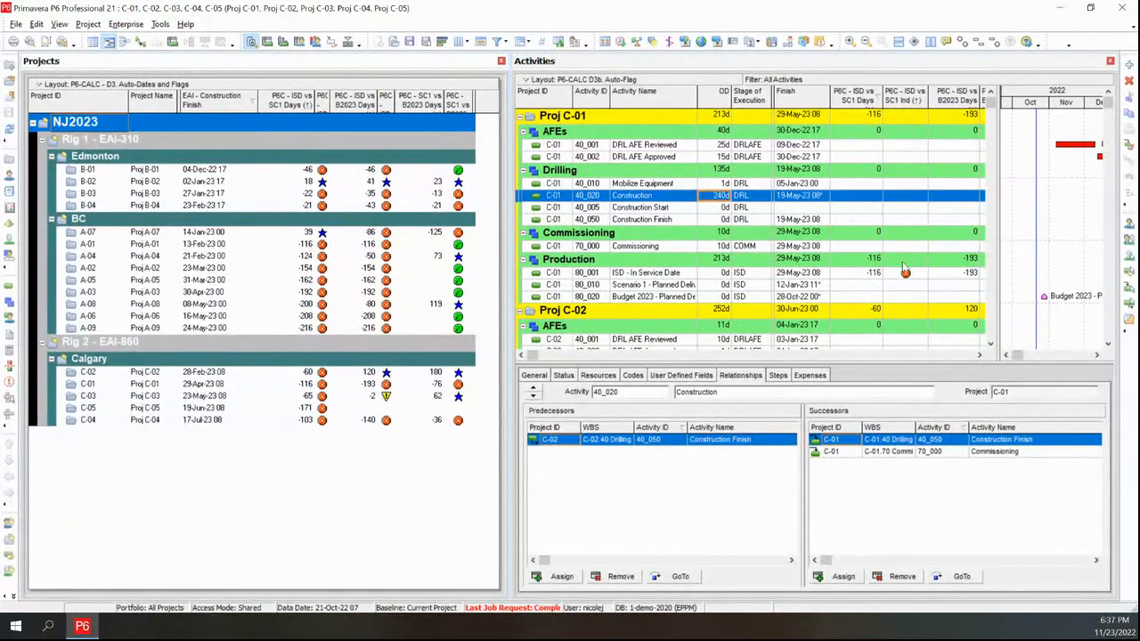
left_click(870, 273)
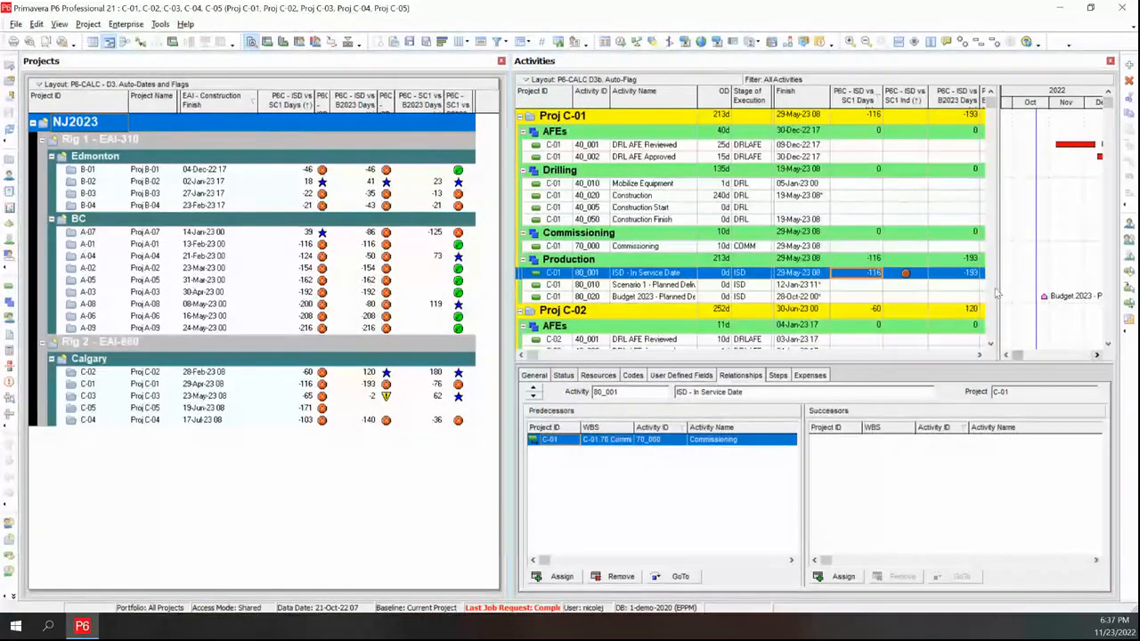
left_click_drag(996, 276, 772, 269)
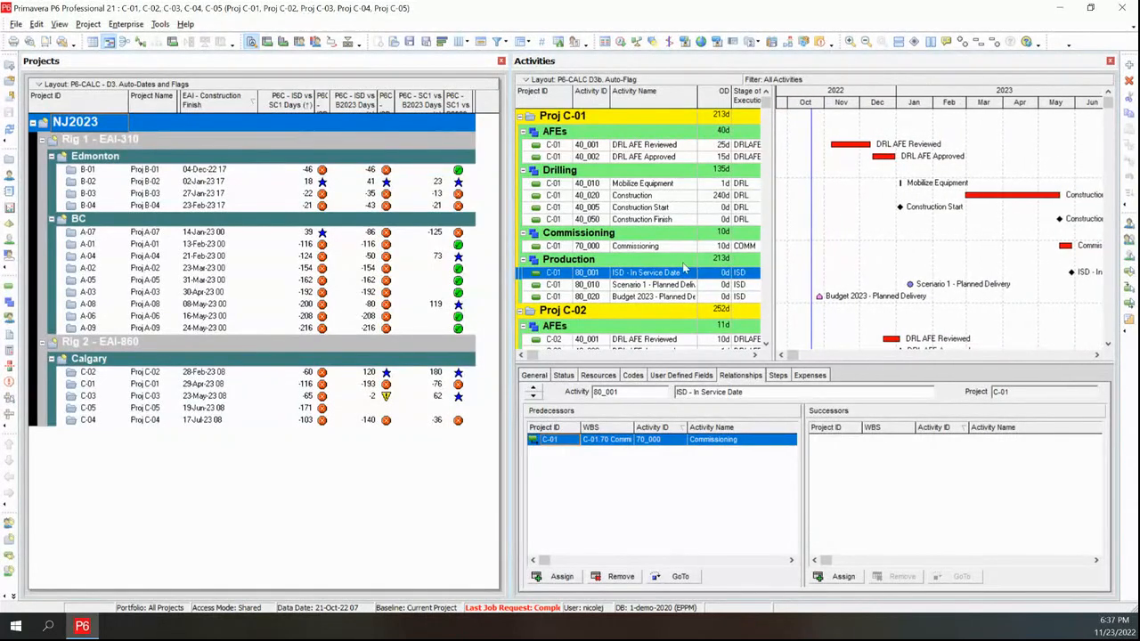
left_click(297, 385)
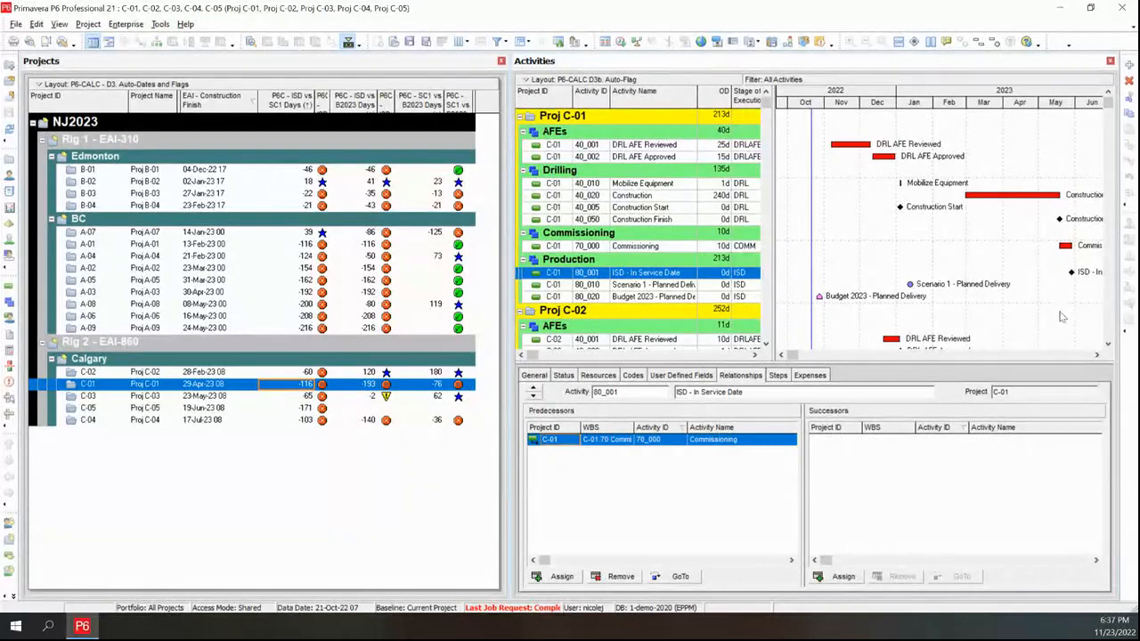
left_click(1098, 356)
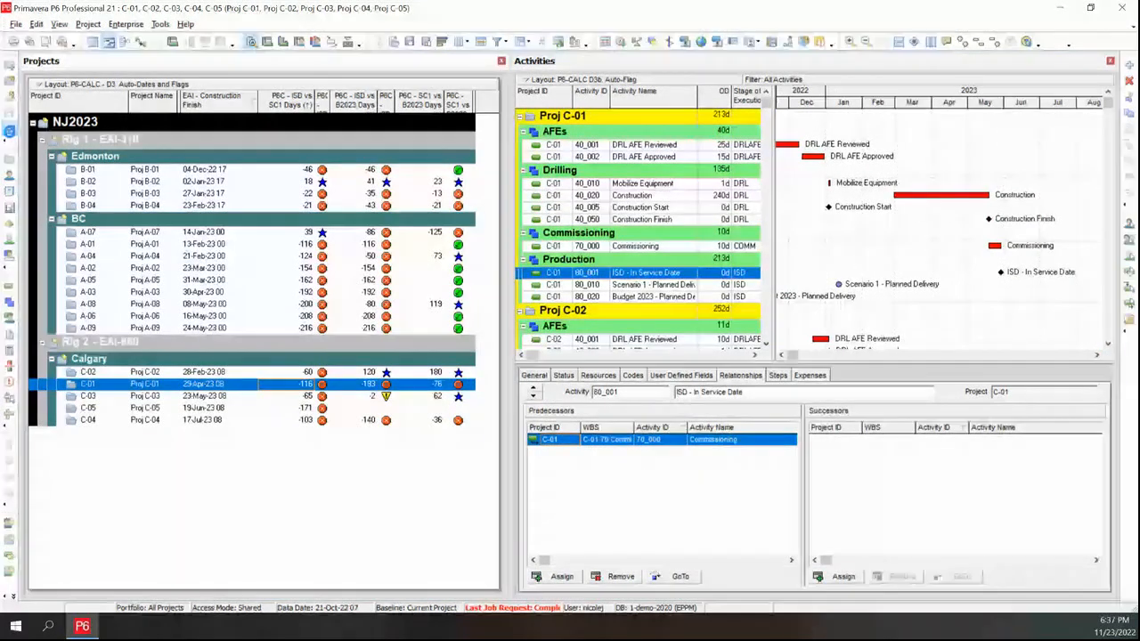
left_click(9, 131)
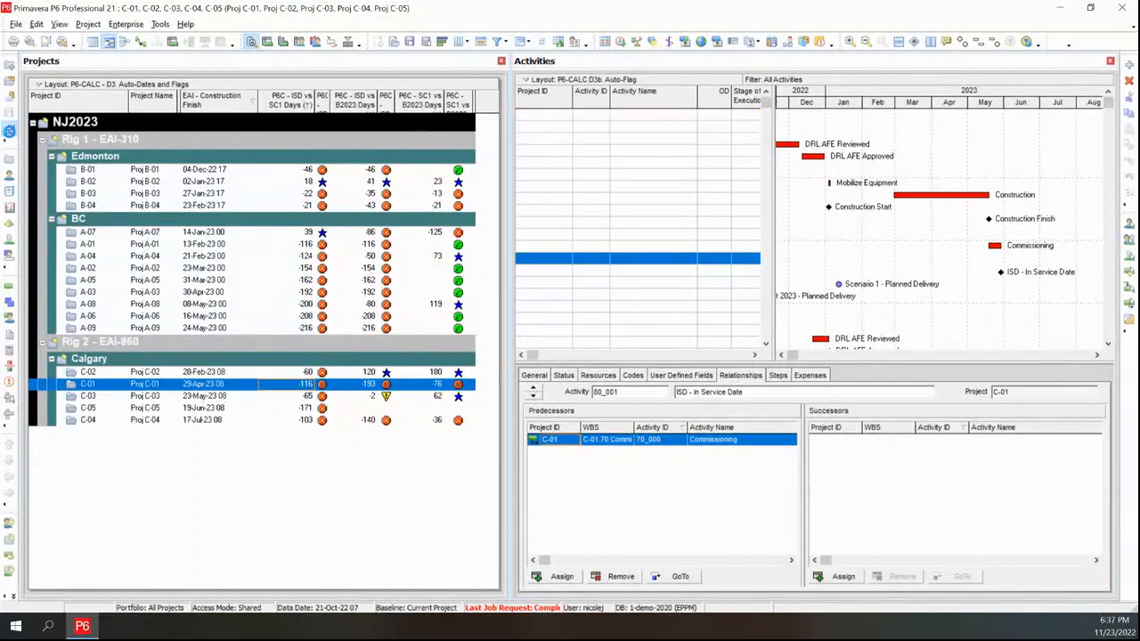
Review Proj C-01's ISD variance values, flags and Gantt bars across the activity table and chart
left_click(173, 385)
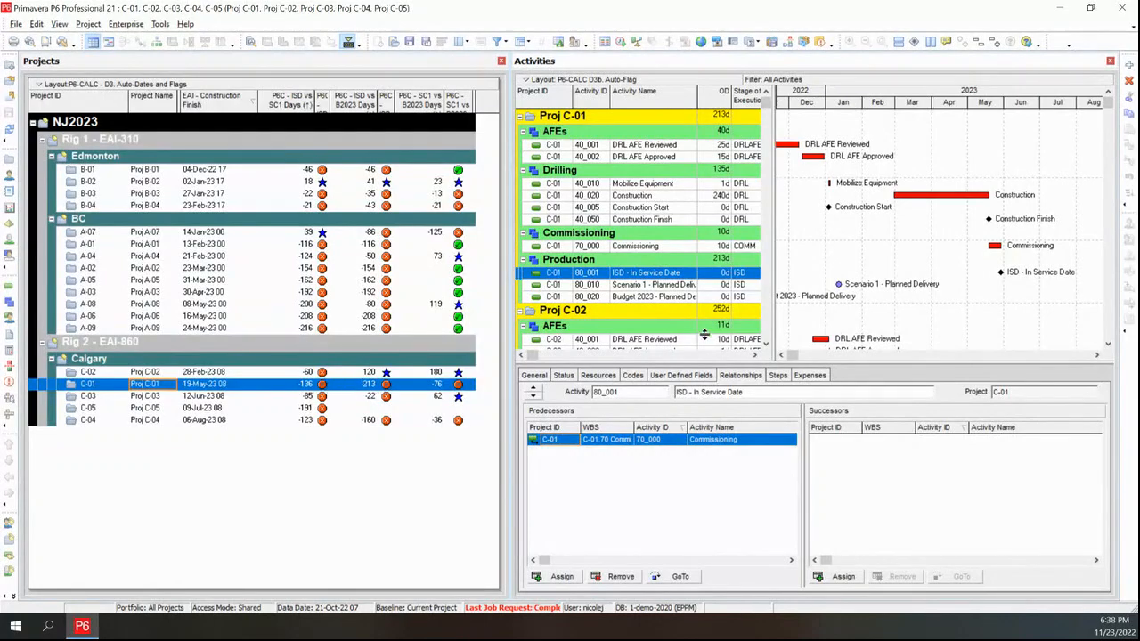
left_click_drag(773, 330, 1023, 331)
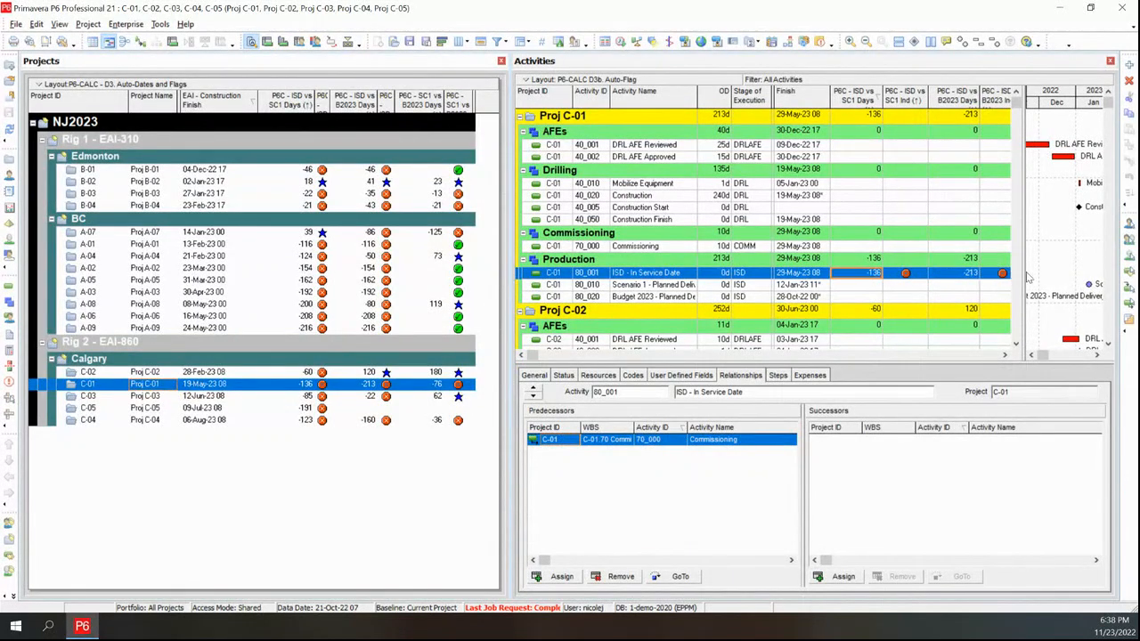
left_click_drag(1023, 269, 793, 264)
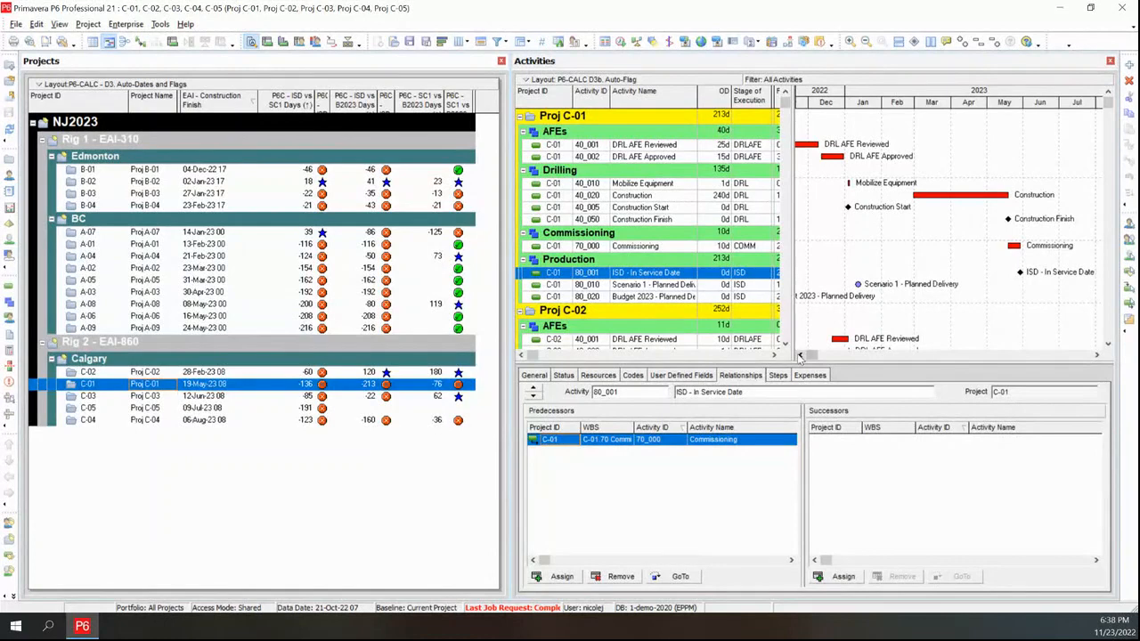
left_click(800, 356)
left_click(800, 355)
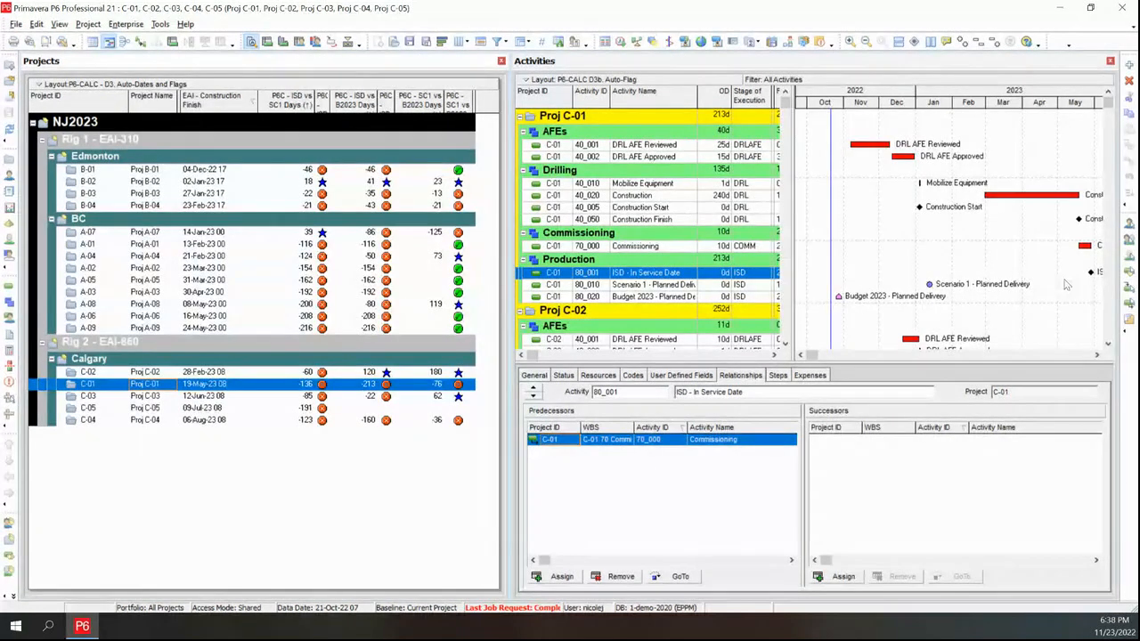
left_click(1099, 357)
left_click(1099, 357)
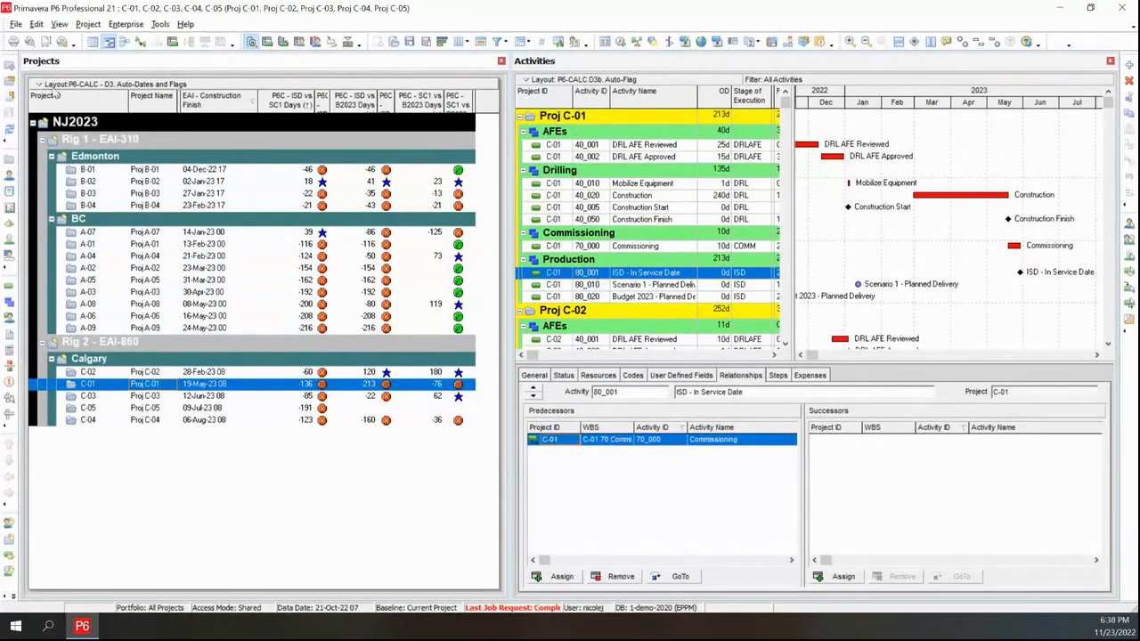
Open the P6-CALC - D4. Auto-Calendar layout for the projects view
left_click(58, 85)
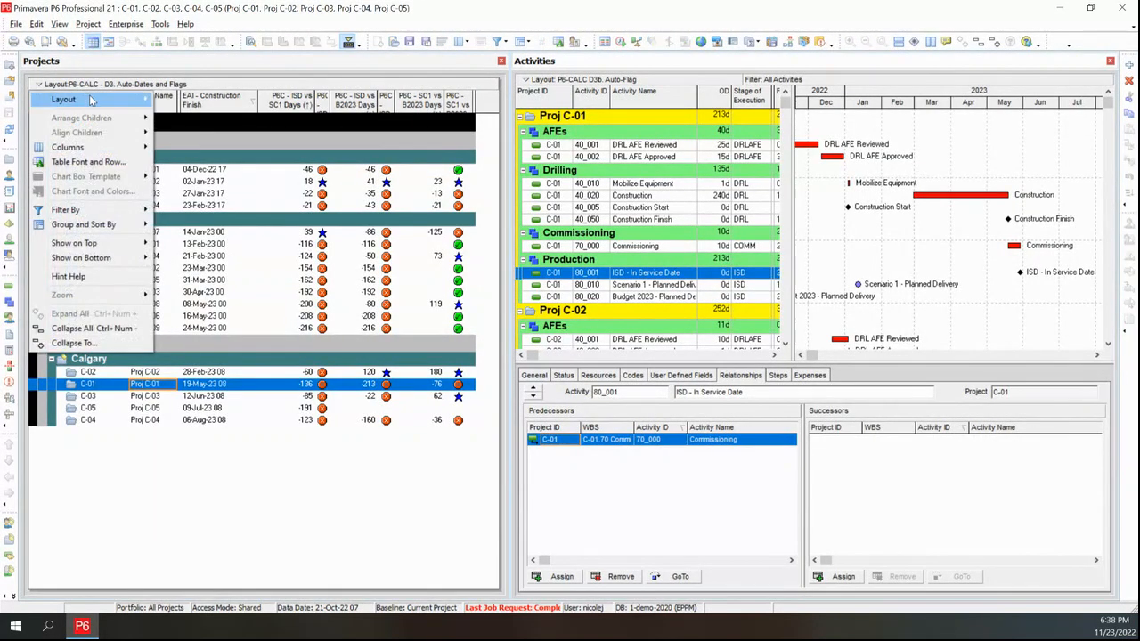
mouse_move(56, 96)
left_click(181, 100)
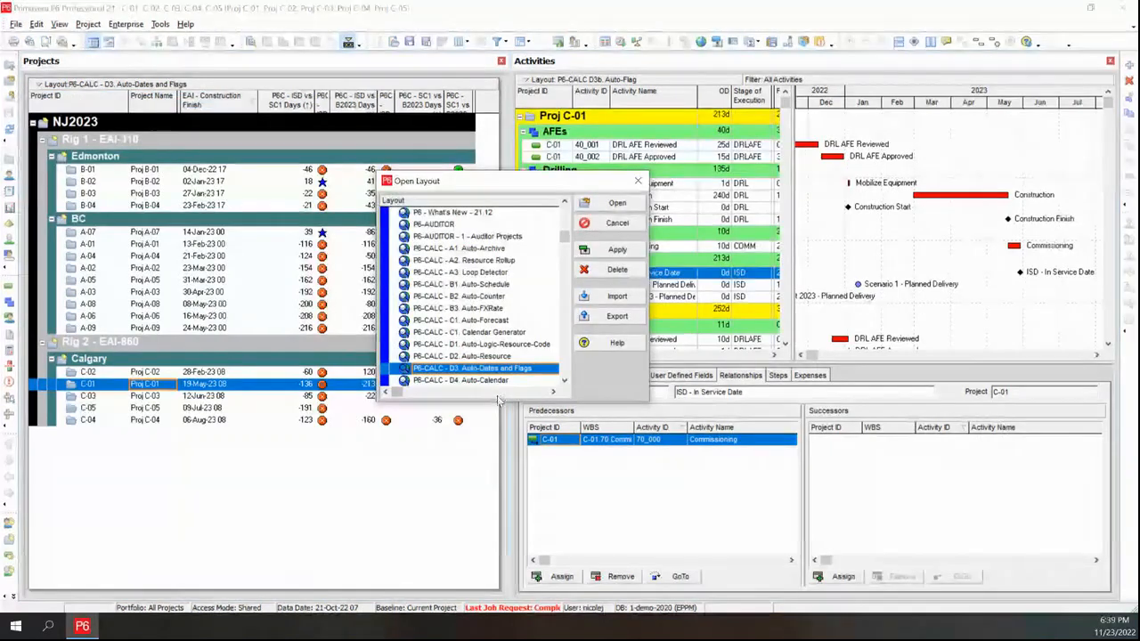
left_click_drag(516, 398, 516, 482)
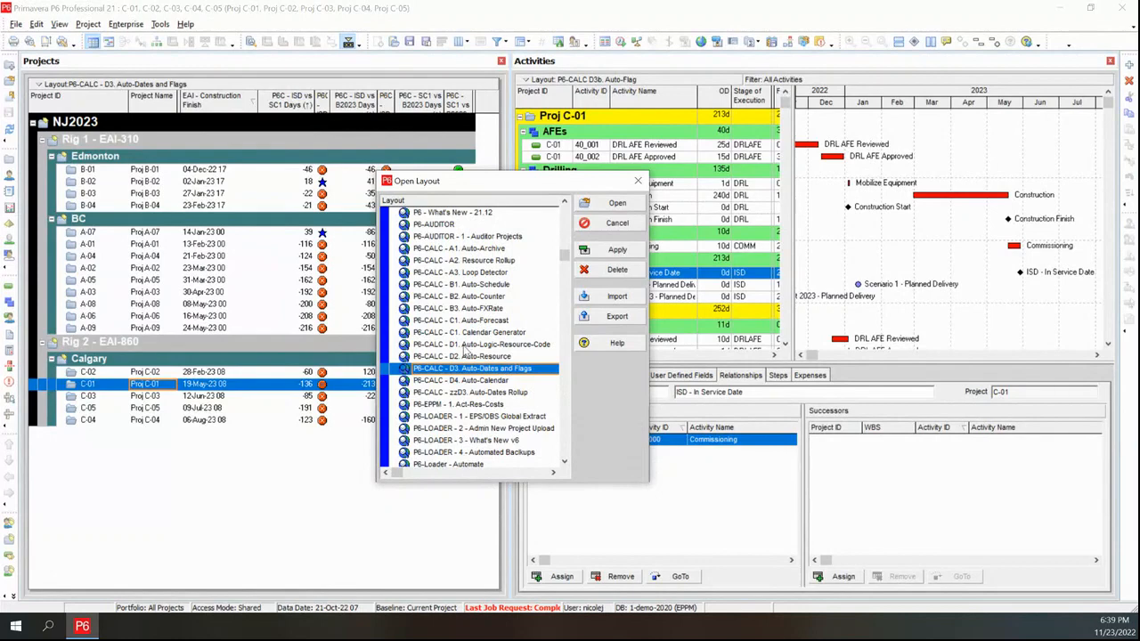
left_click(500, 381)
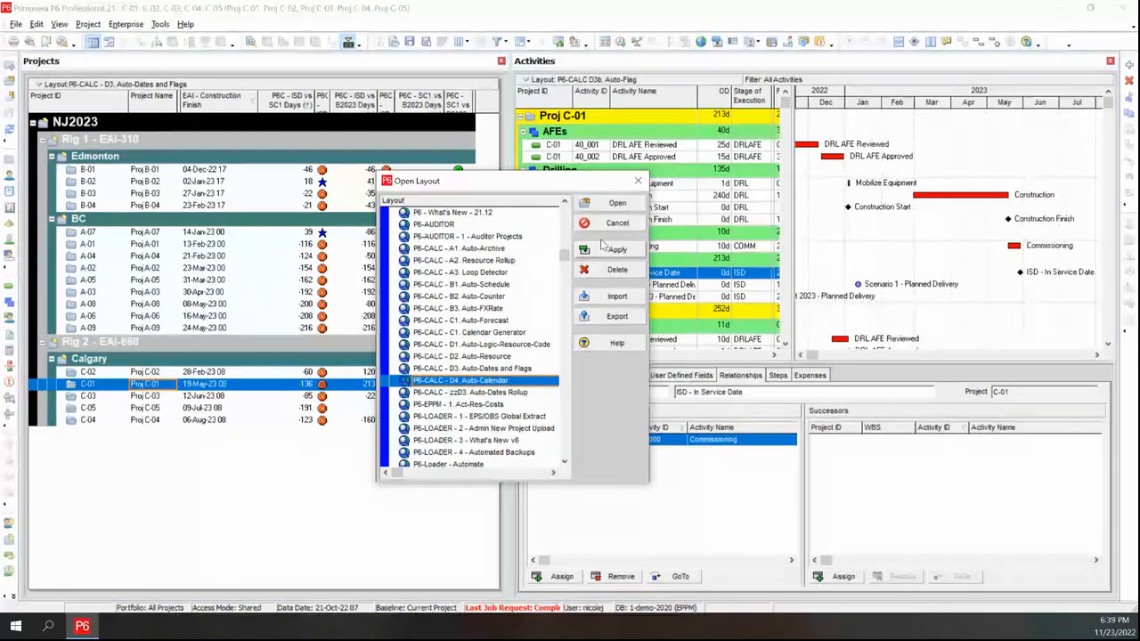
left_click(617, 203)
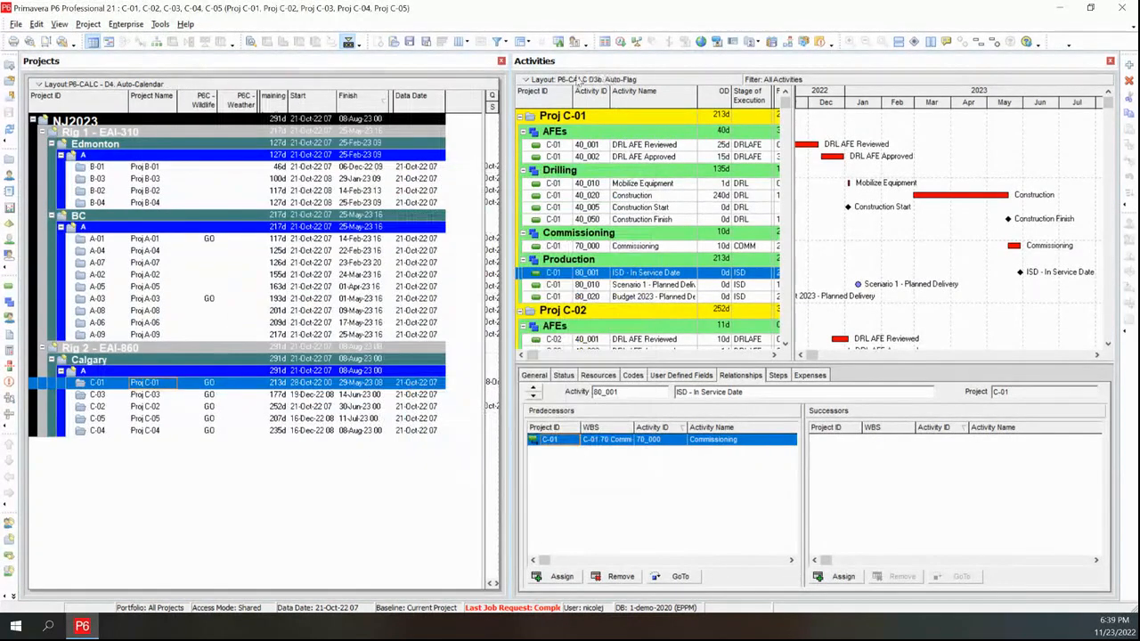
Open the P6-CALC D4. Auto-Calendar layout for the activities view
left_click(579, 80)
mouse_move(628, 94)
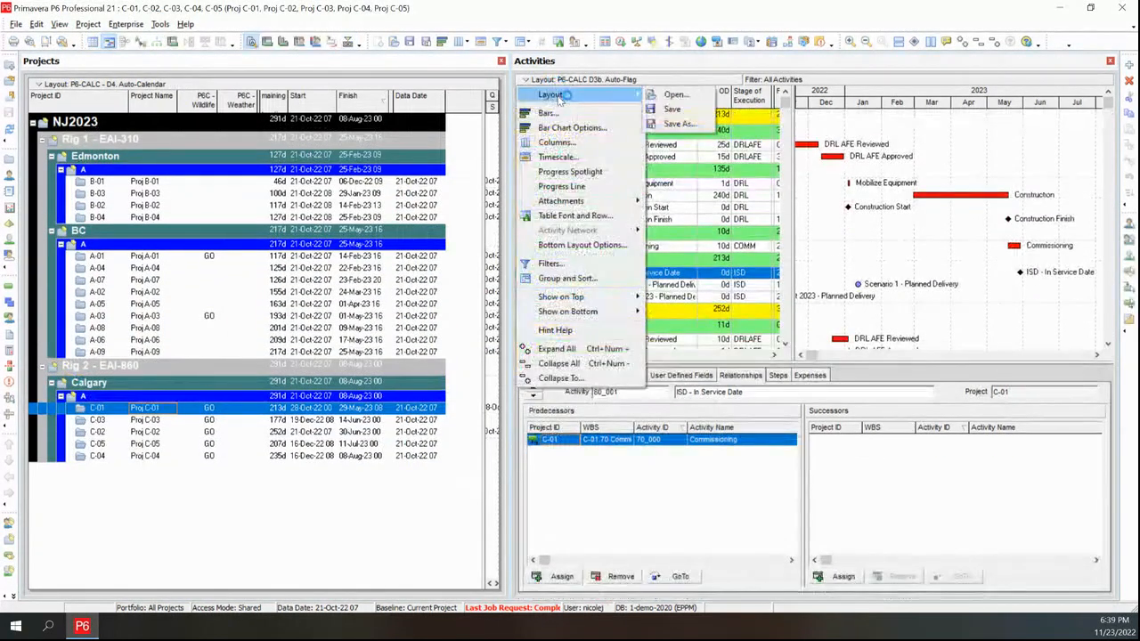
left_click(670, 96)
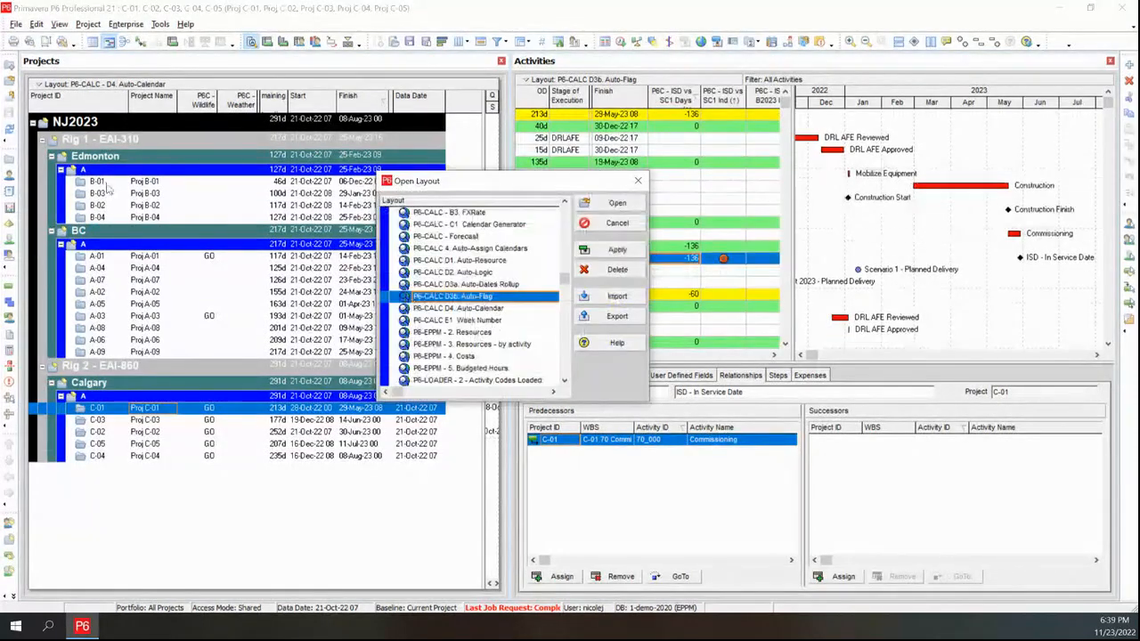
left_click(499, 308)
left_click(615, 250)
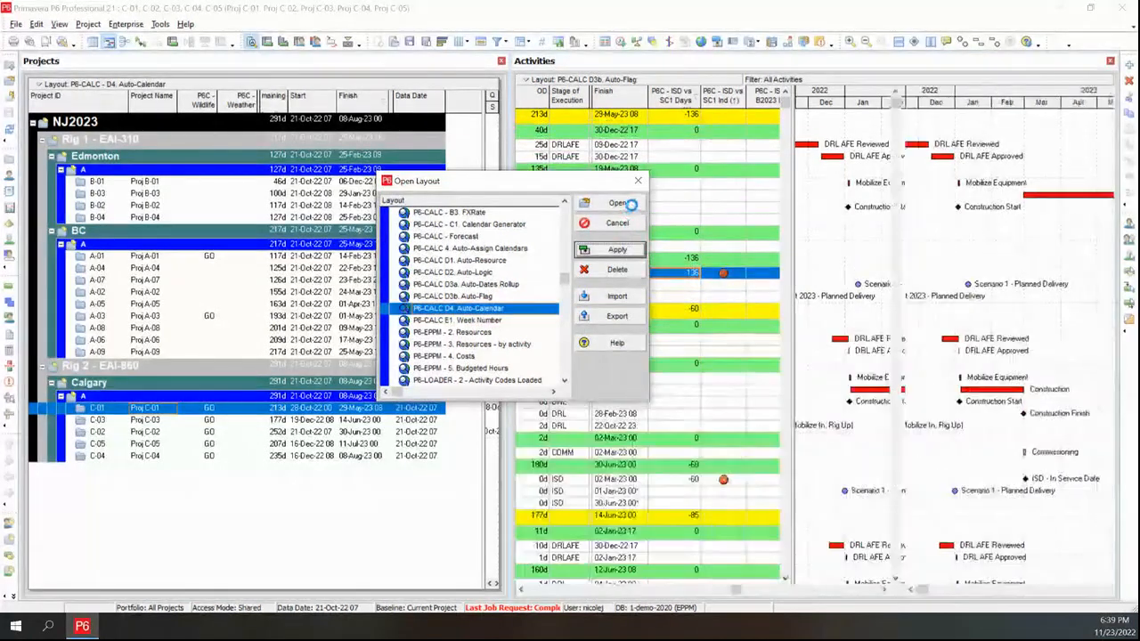
left_click(619, 203)
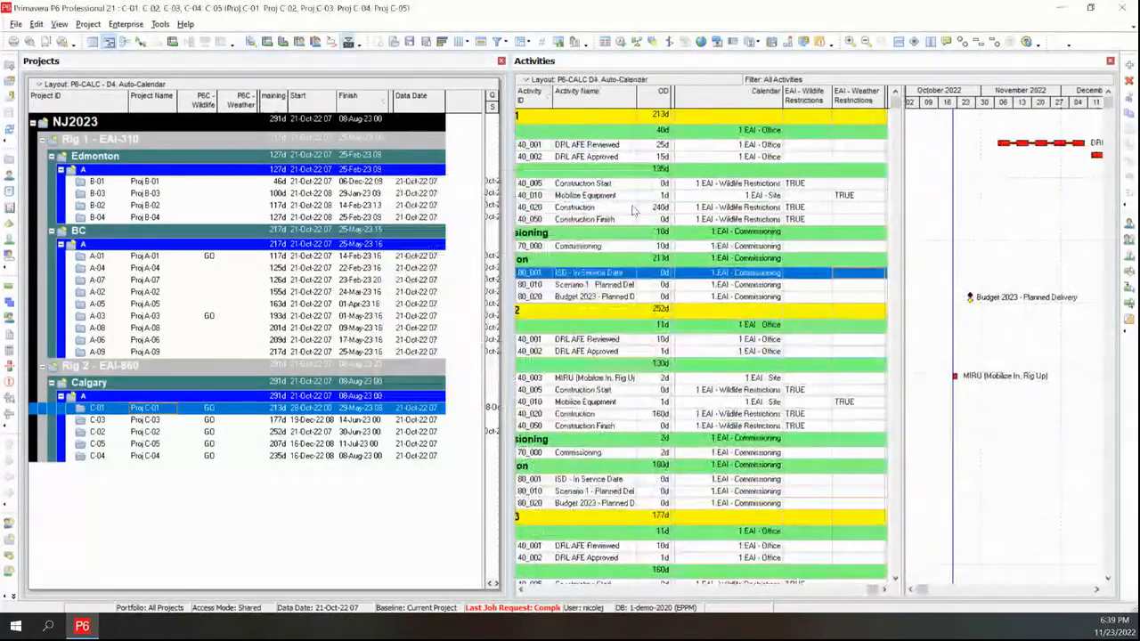
Open the Edmonton rig projects B-01 through B-04 together in the activities view
left_click(535, 592)
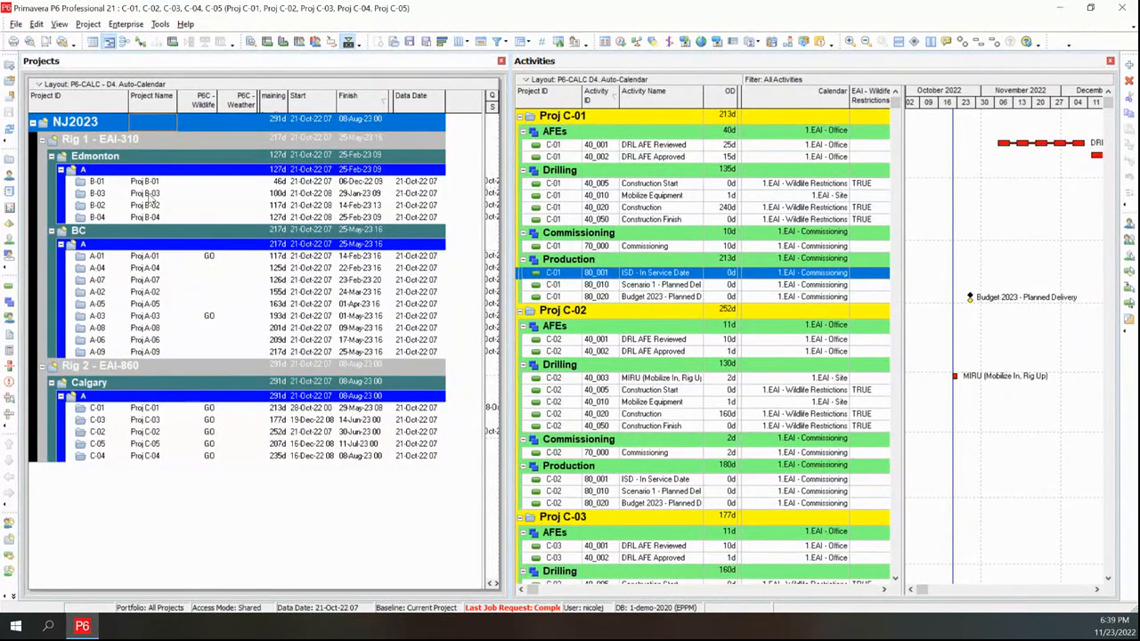
left_click(200, 183)
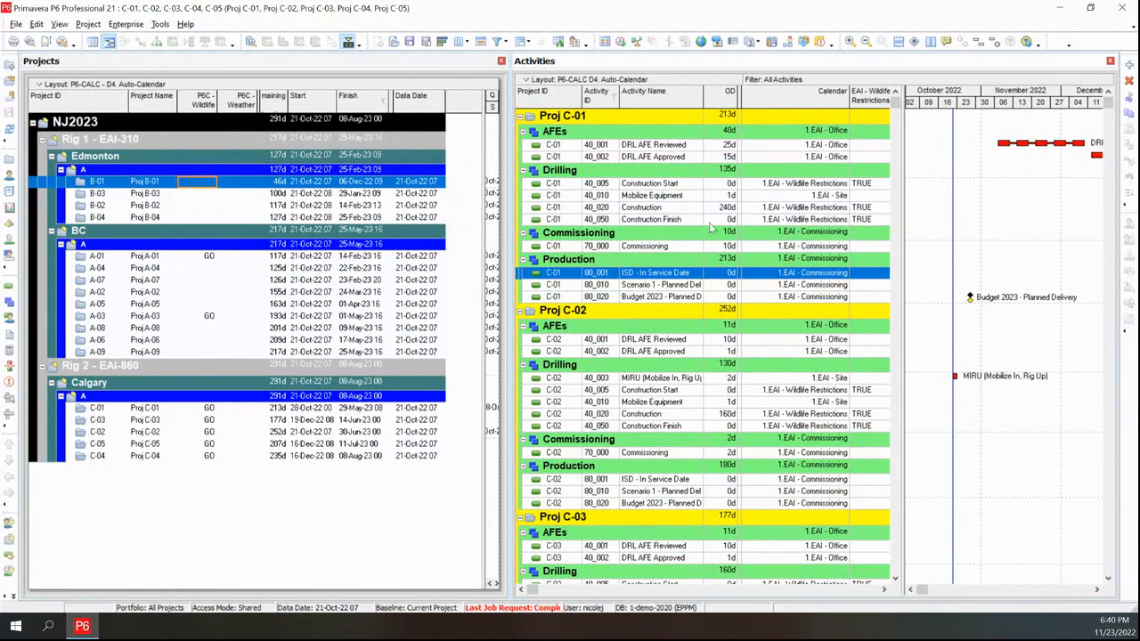
left_click(105, 222, "shift")
right_click(105, 222)
left_click(164, 232)
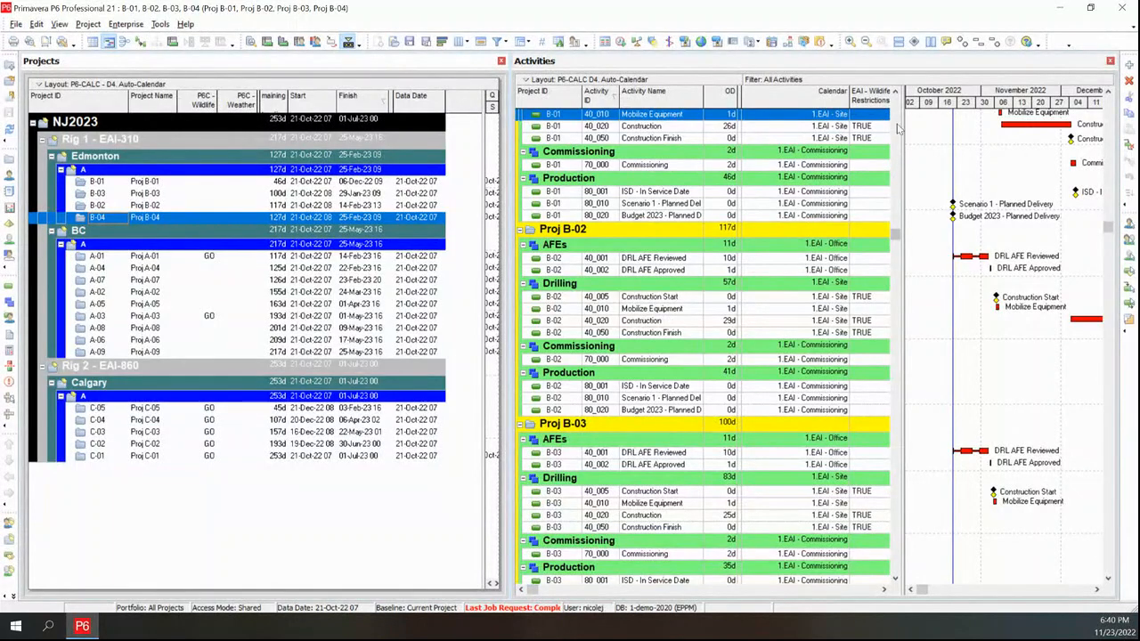
Widen the activity table to review the EAI wildlife and weather restriction columns for Proj B-01 and B-02
left_click_drag(898, 128, 921, 127)
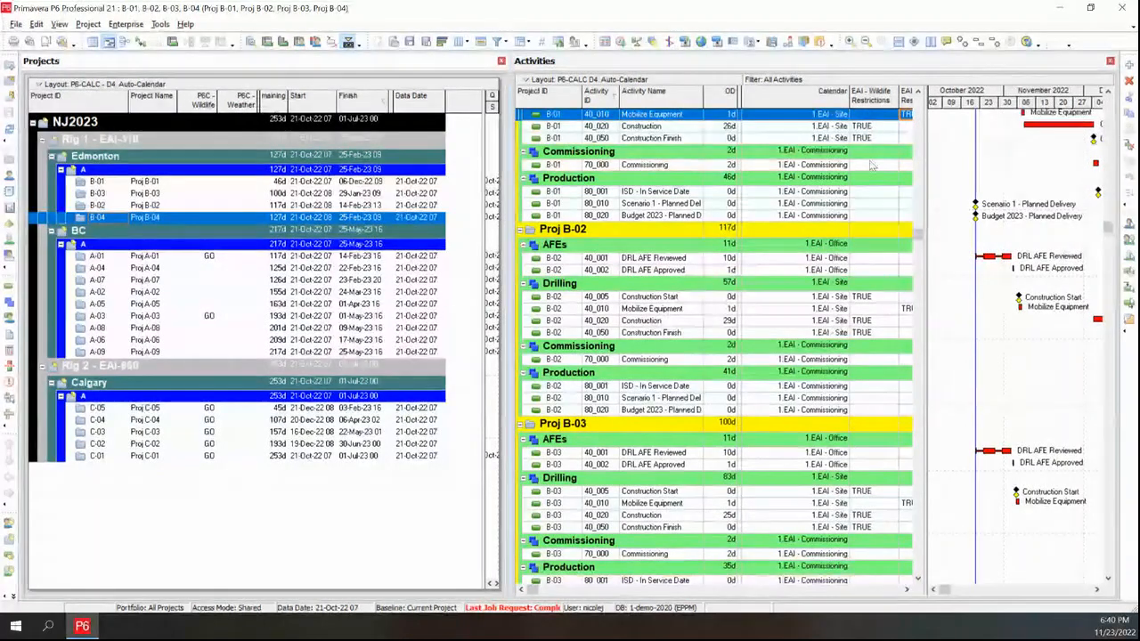
scroll(873, 168, "up", 2)
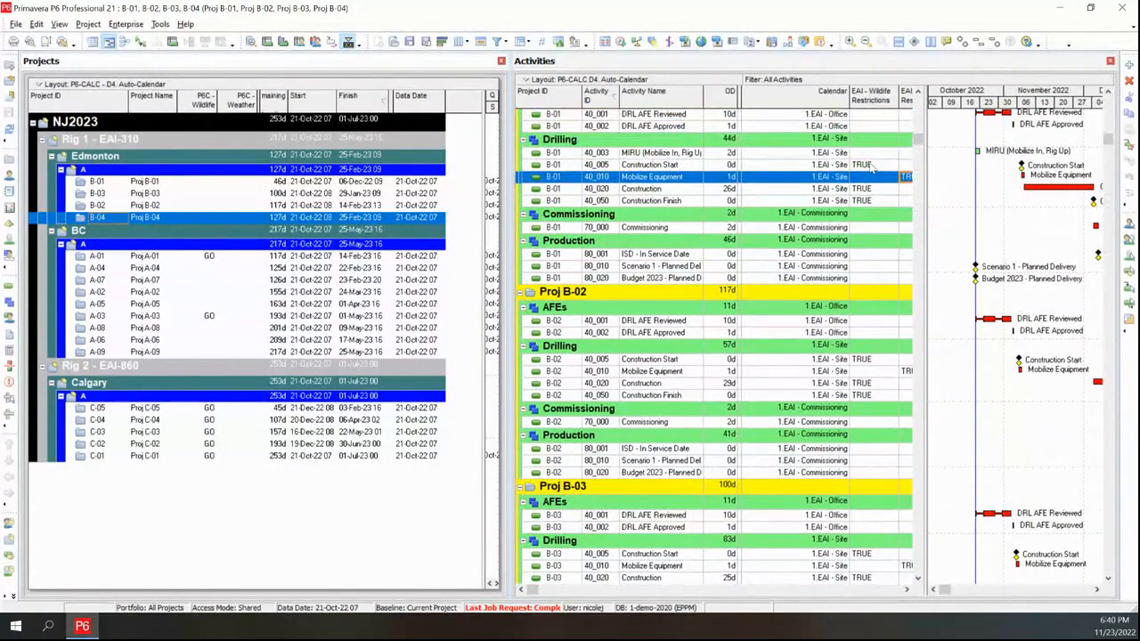
scroll(873, 169, "up", 1)
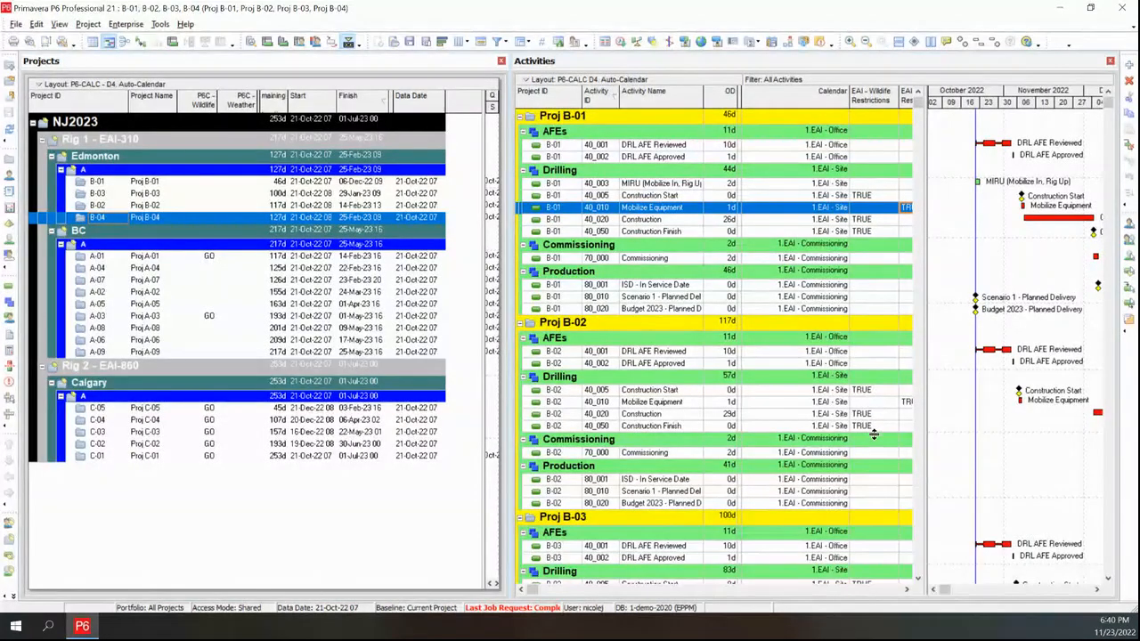
left_click_drag(925, 394, 991, 396)
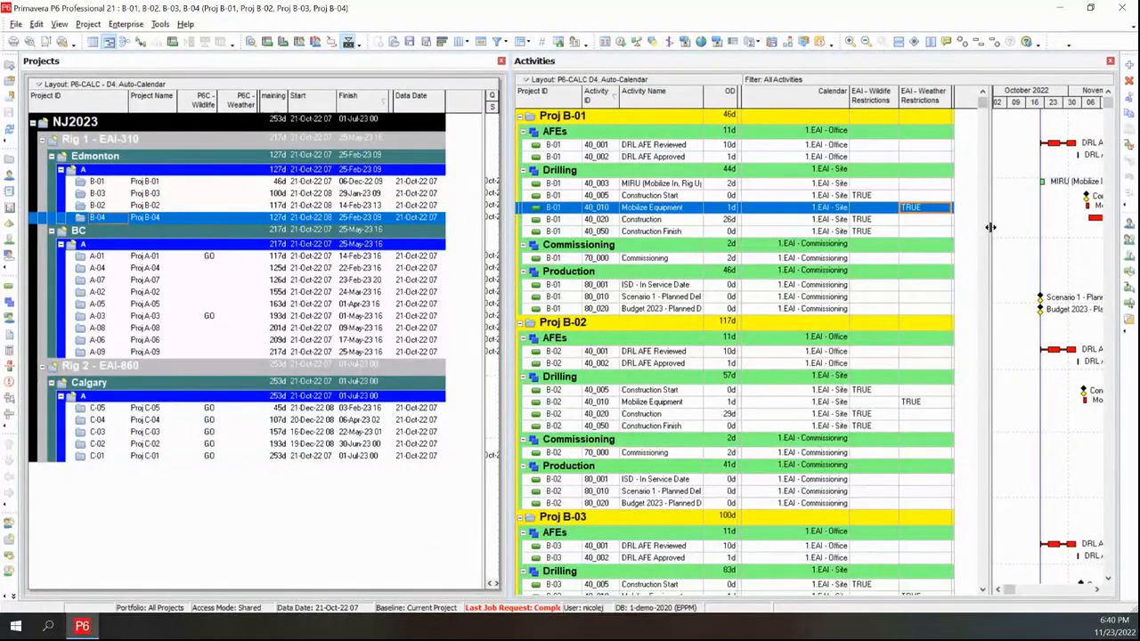
left_click_drag(991, 228, 967, 231)
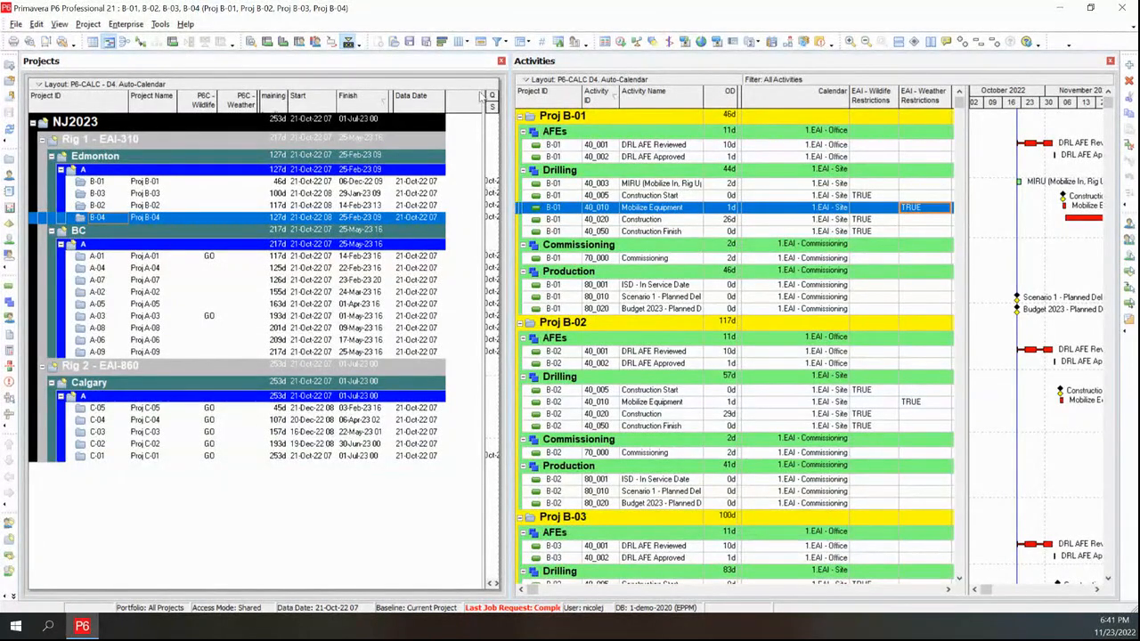
Open the global calendars and browse the 1.EAI - Weather Restrictions calendar through August 2023, then cancel
left_click(125, 24)
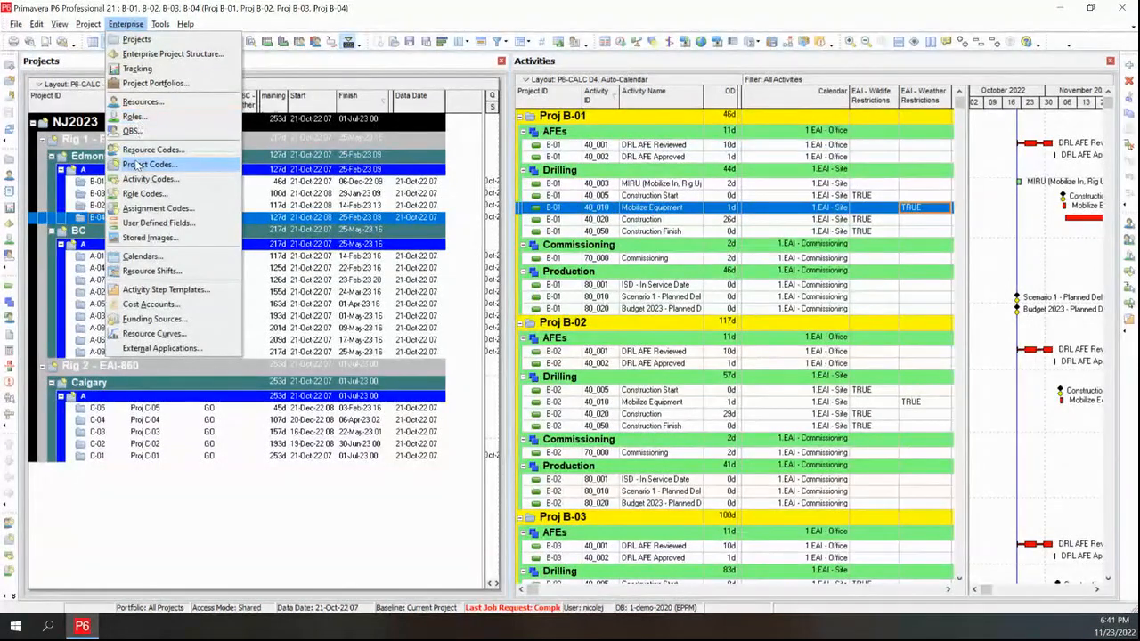
left_click(153, 260)
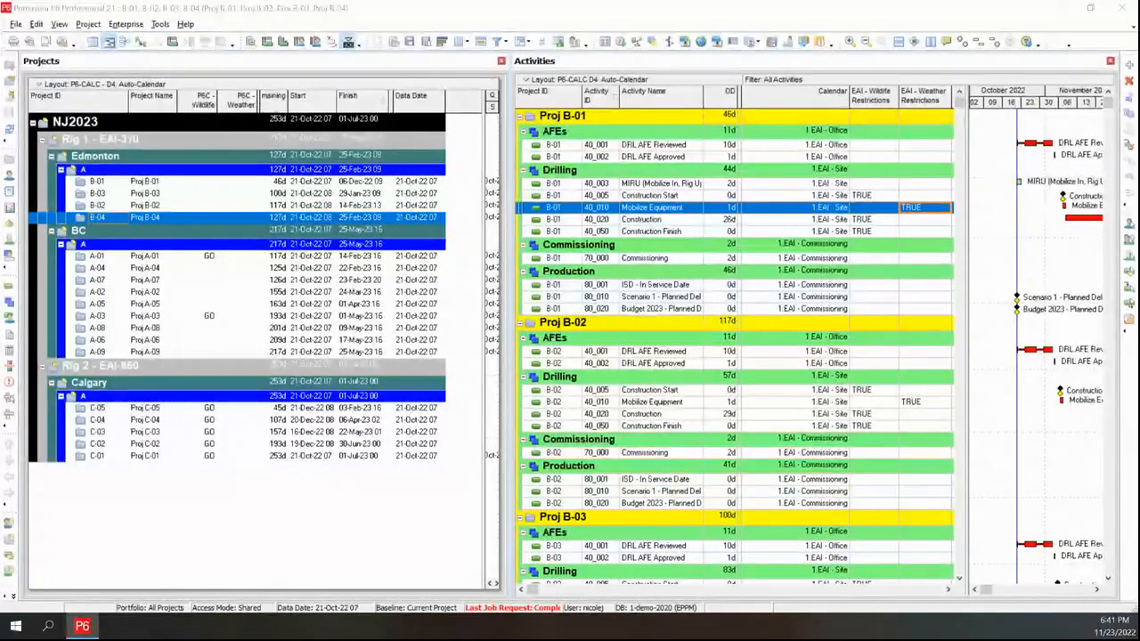
left_click_drag(1135, 22, 851, 22)
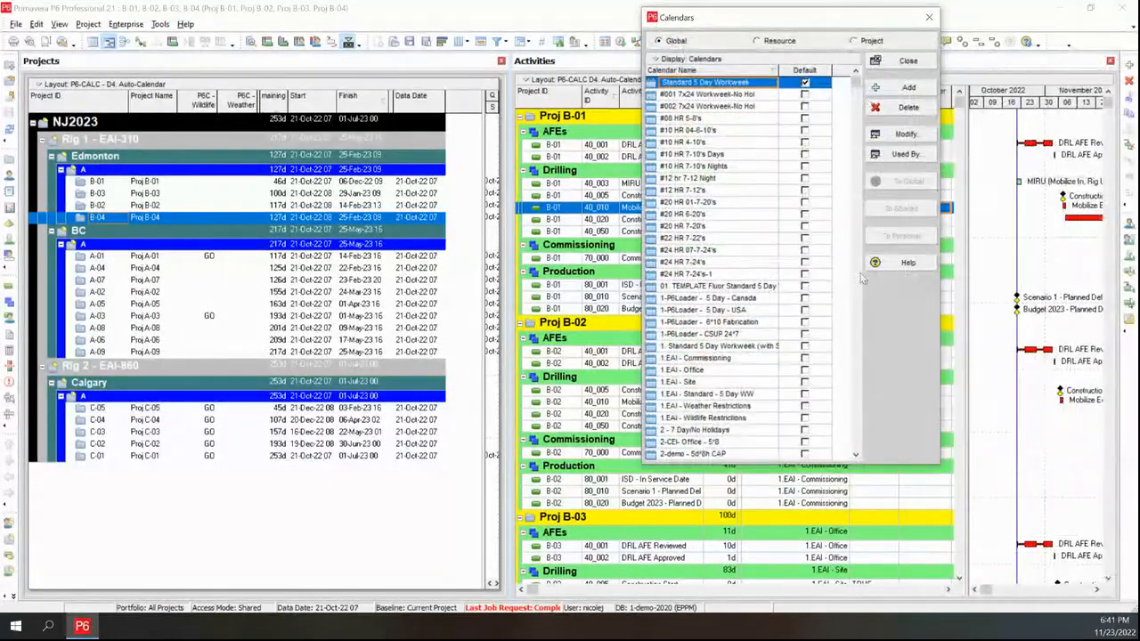
left_click(731, 406)
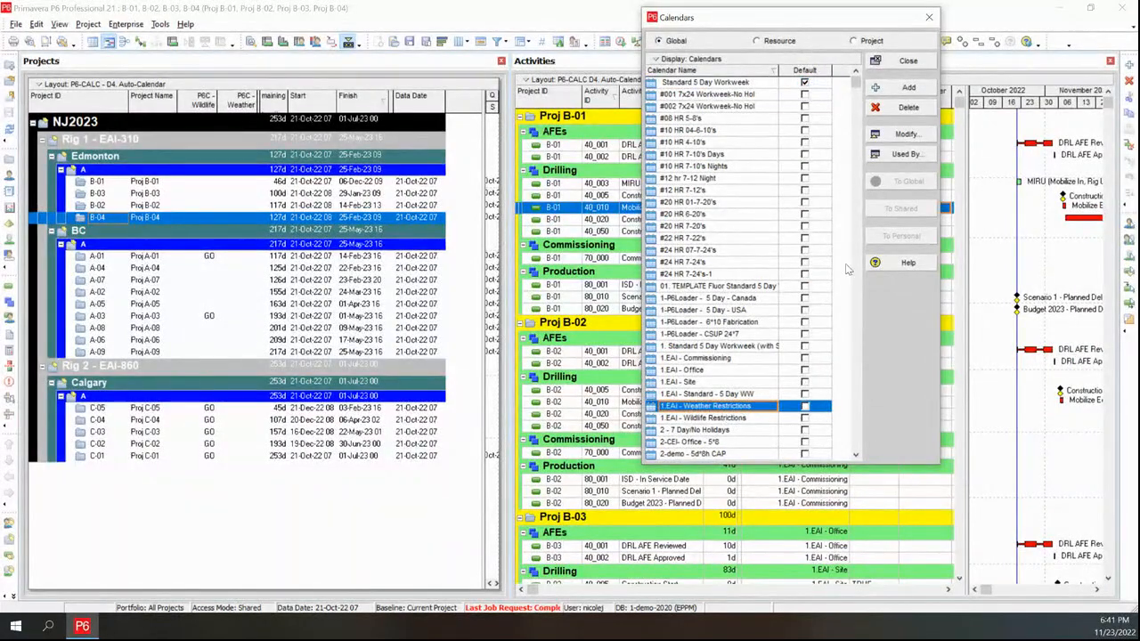
left_click(906, 134)
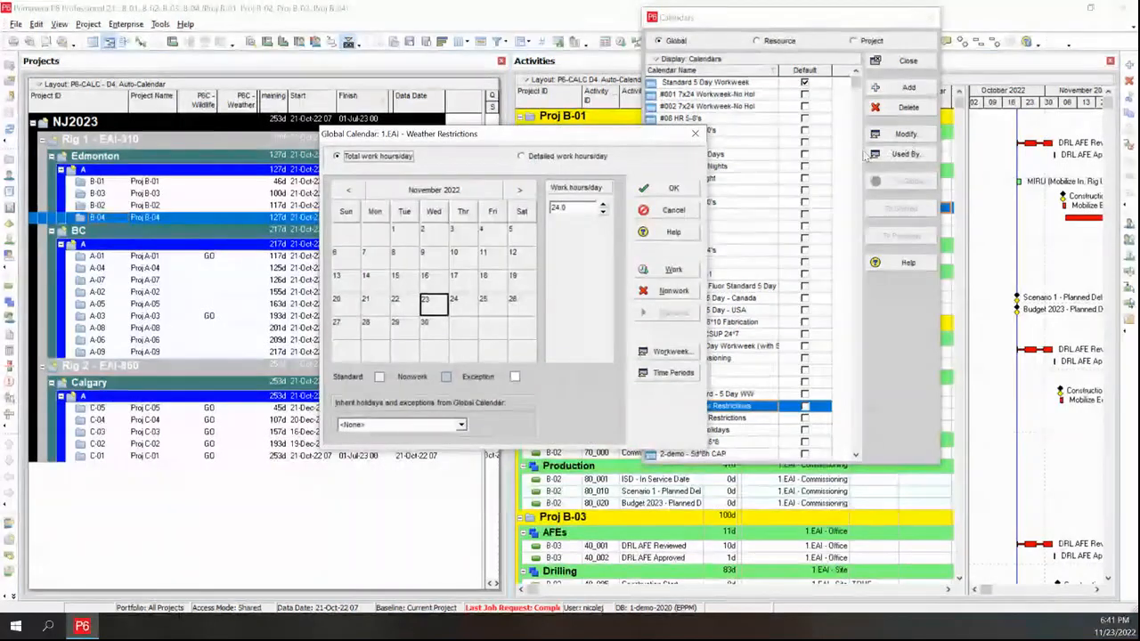
left_click(519, 191)
left_click(520, 190)
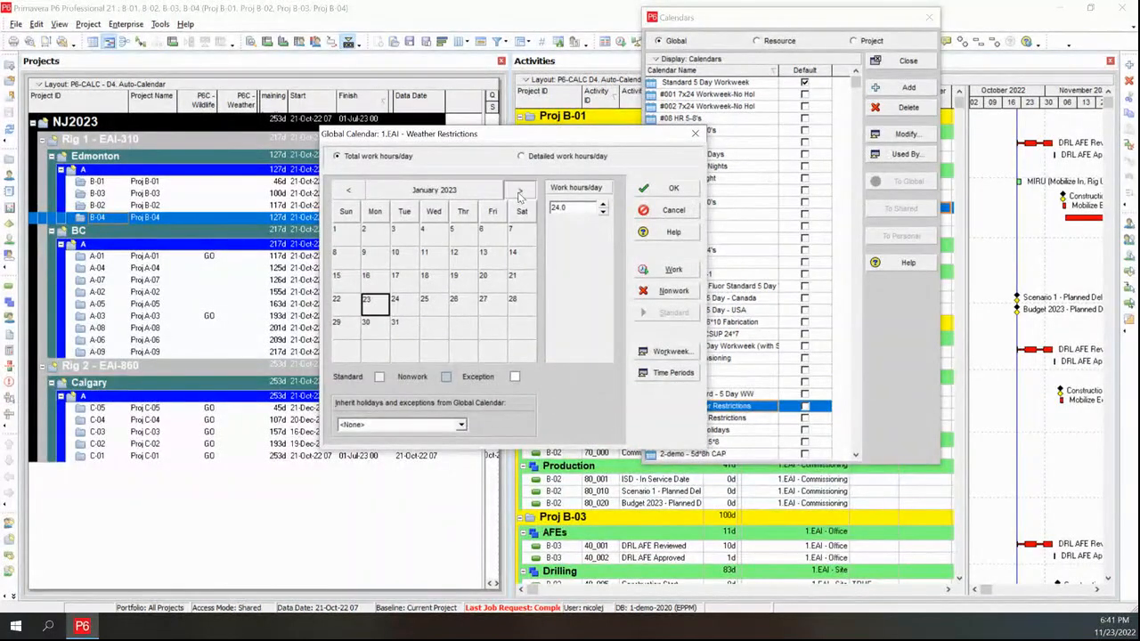
left_click(519, 190)
left_click(519, 191)
left_click(520, 191)
left_click(519, 191)
left_click(519, 191)
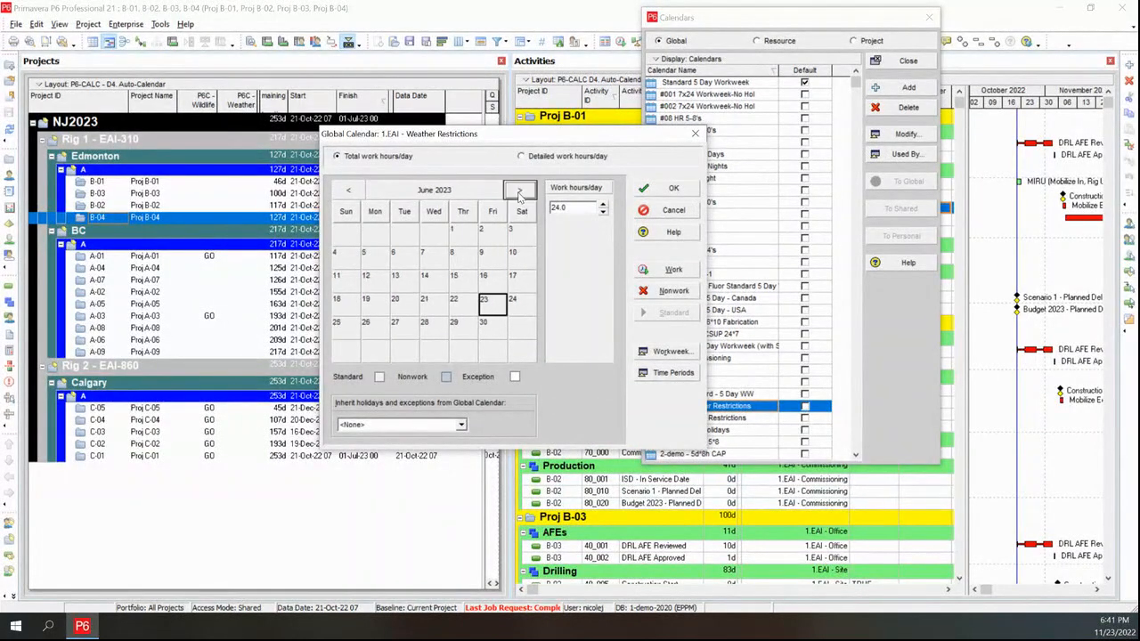
left_click(519, 190)
left_click(520, 190)
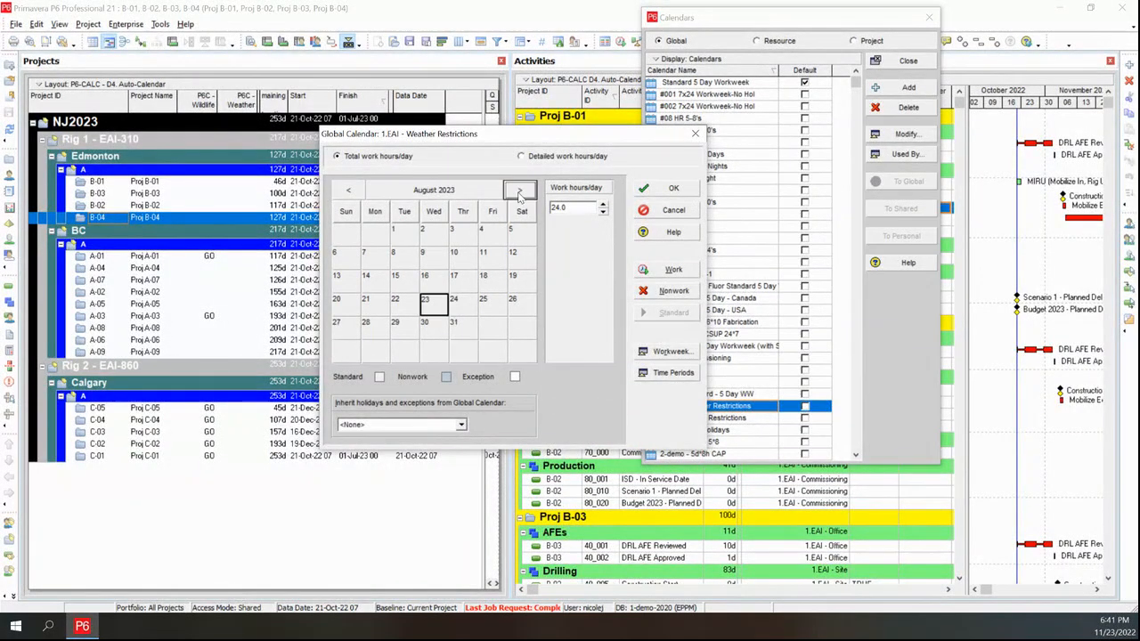
left_click(673, 211)
Browse the 1.EAI - Wildlife Restrictions calendar months, cancel, and close the calendars list
left_click(734, 418)
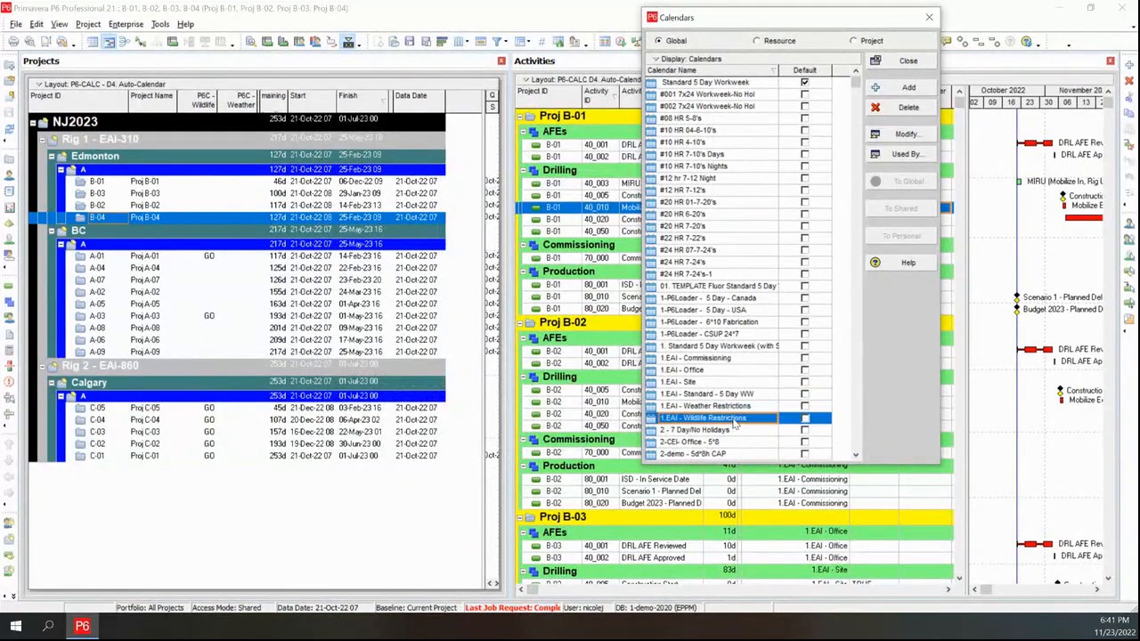
left_click(912, 136)
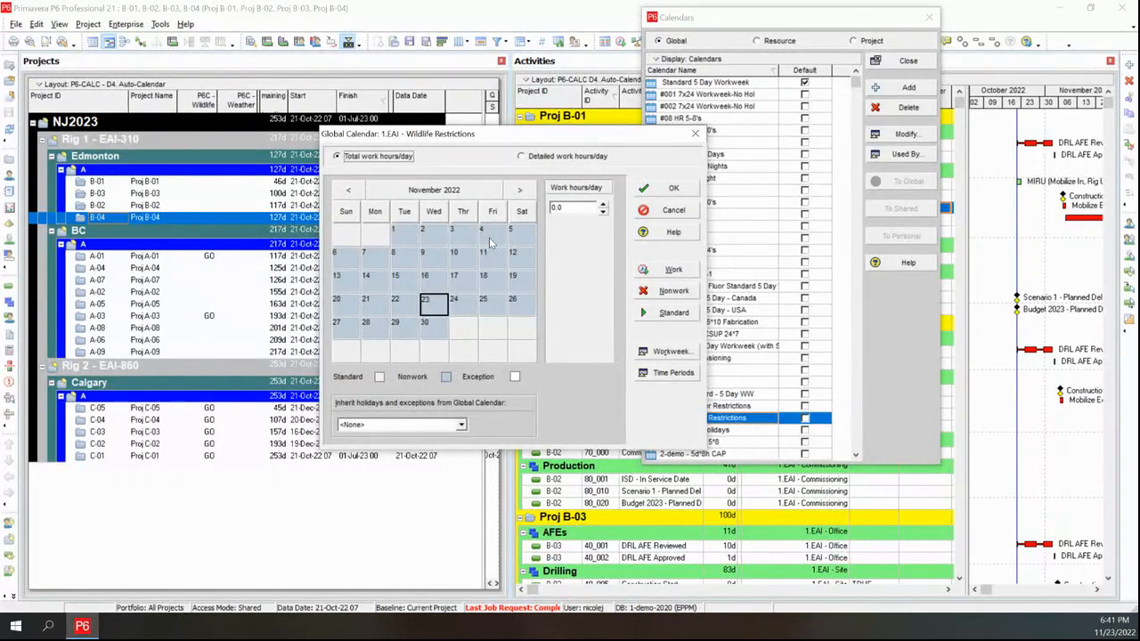
left_click(521, 194)
left_click(521, 194)
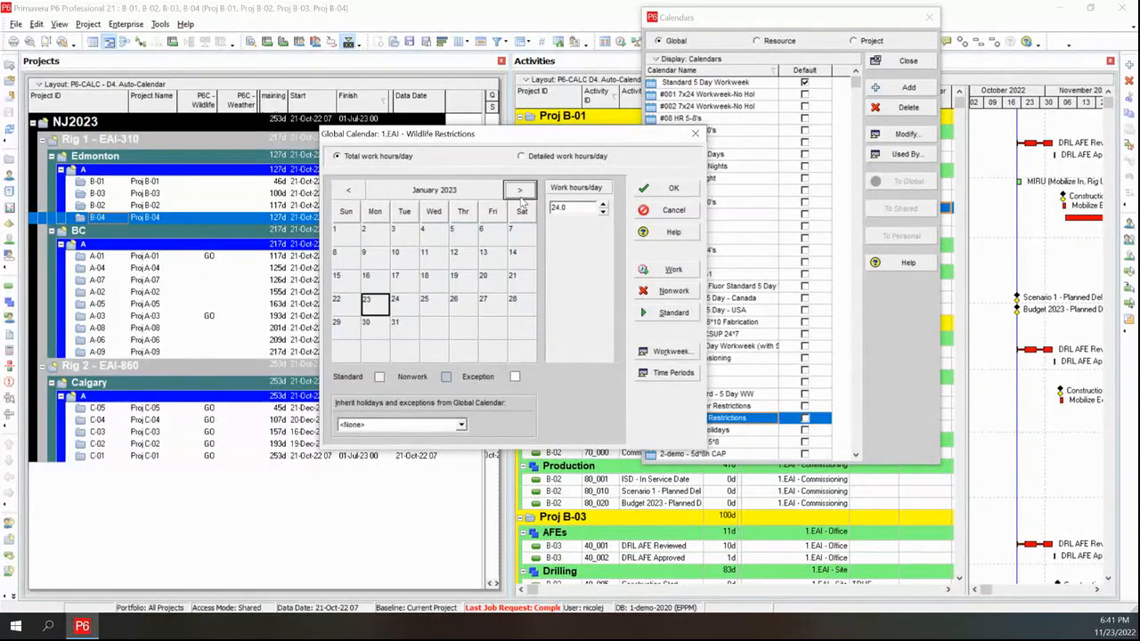
left_click(349, 190)
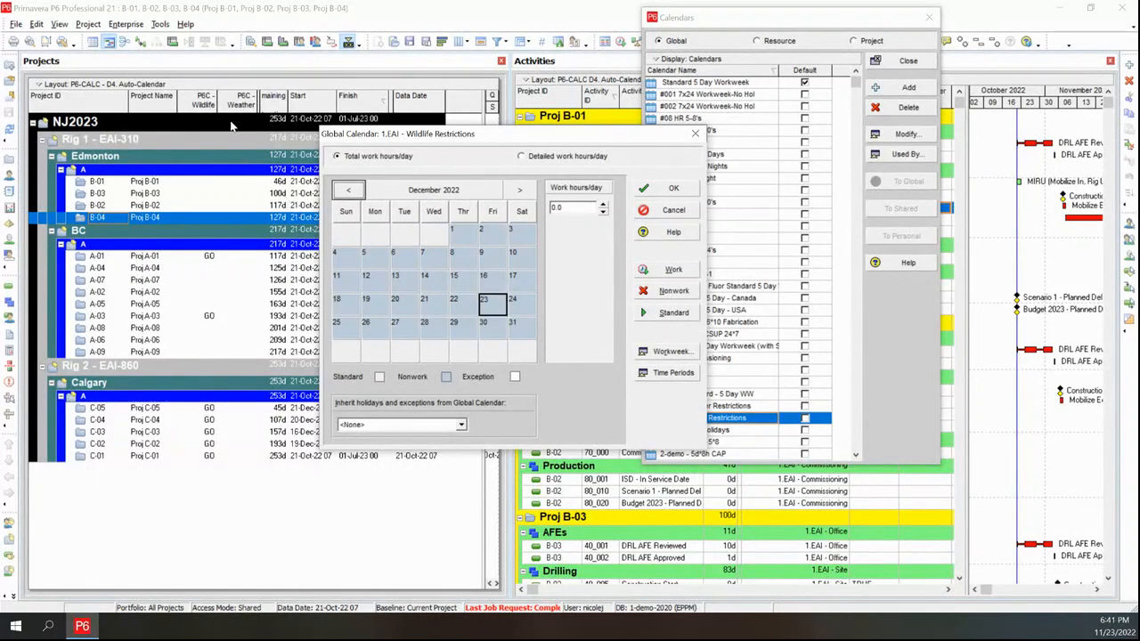
left_click(666, 211)
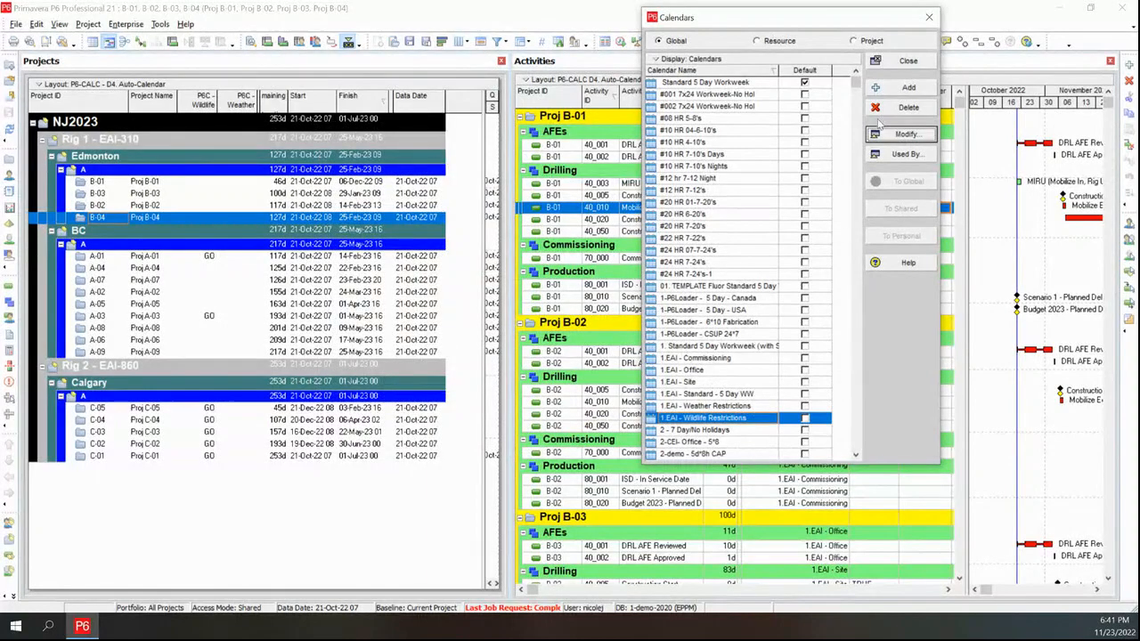
left_click(908, 62)
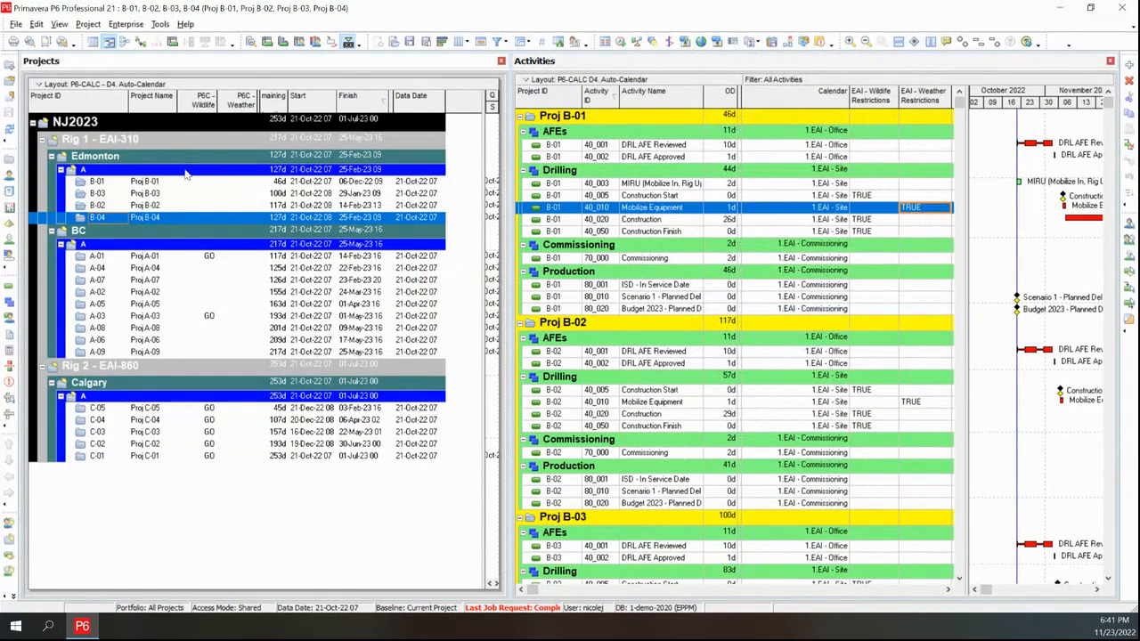
Assign the P6C - Wildlife project code value GO to Proj B-01 and Proj B-02, then refresh
left_click(204, 183)
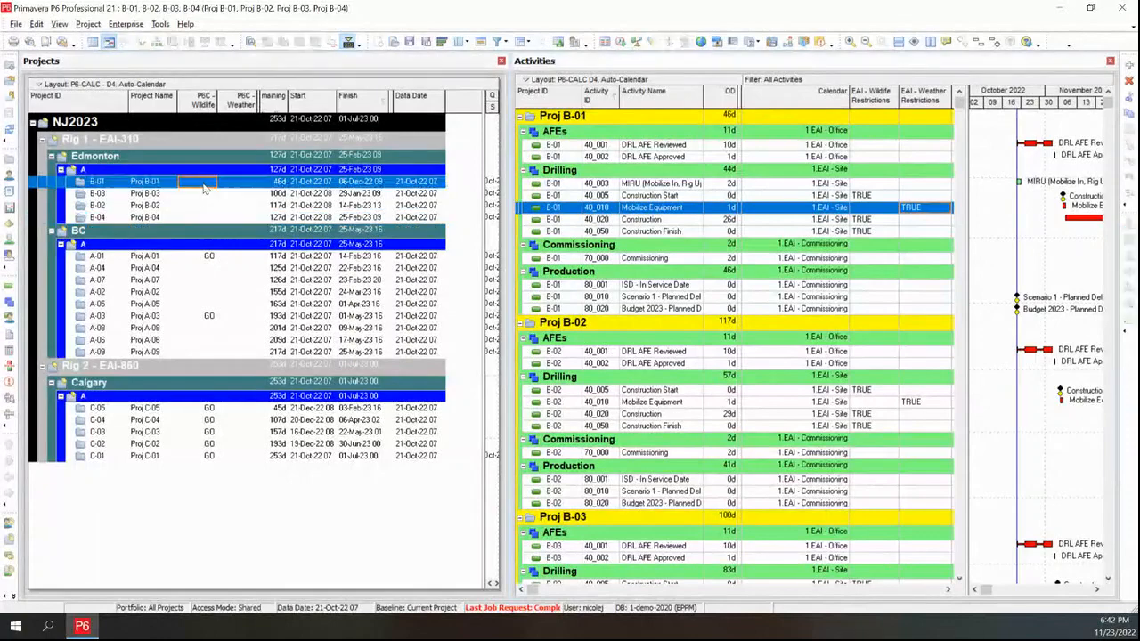
left_click(204, 184)
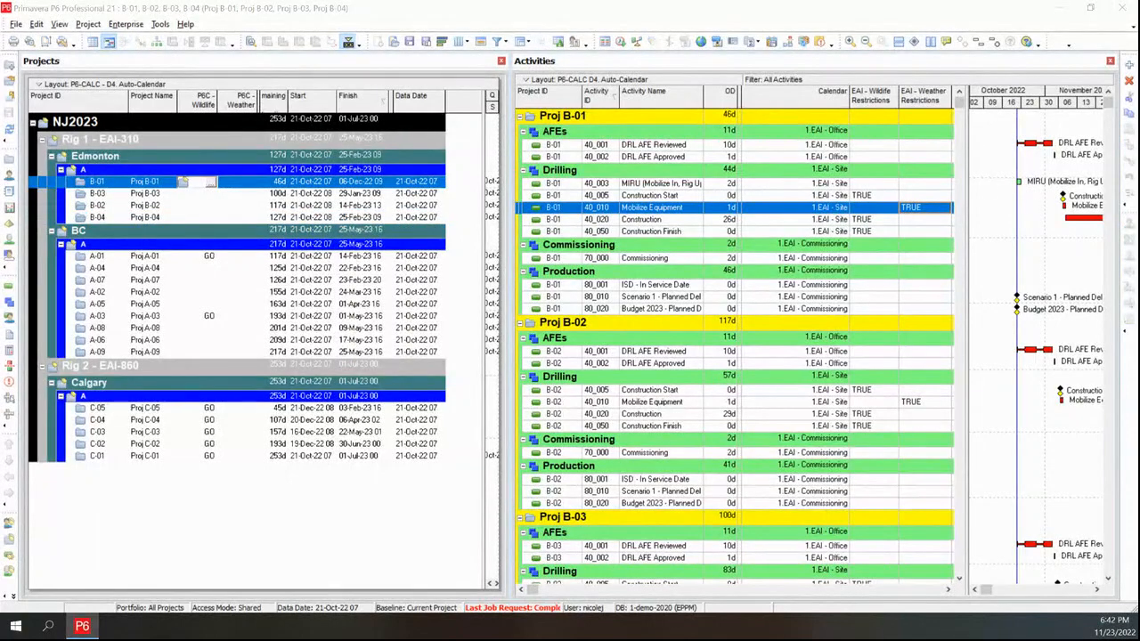
left_click(211, 182)
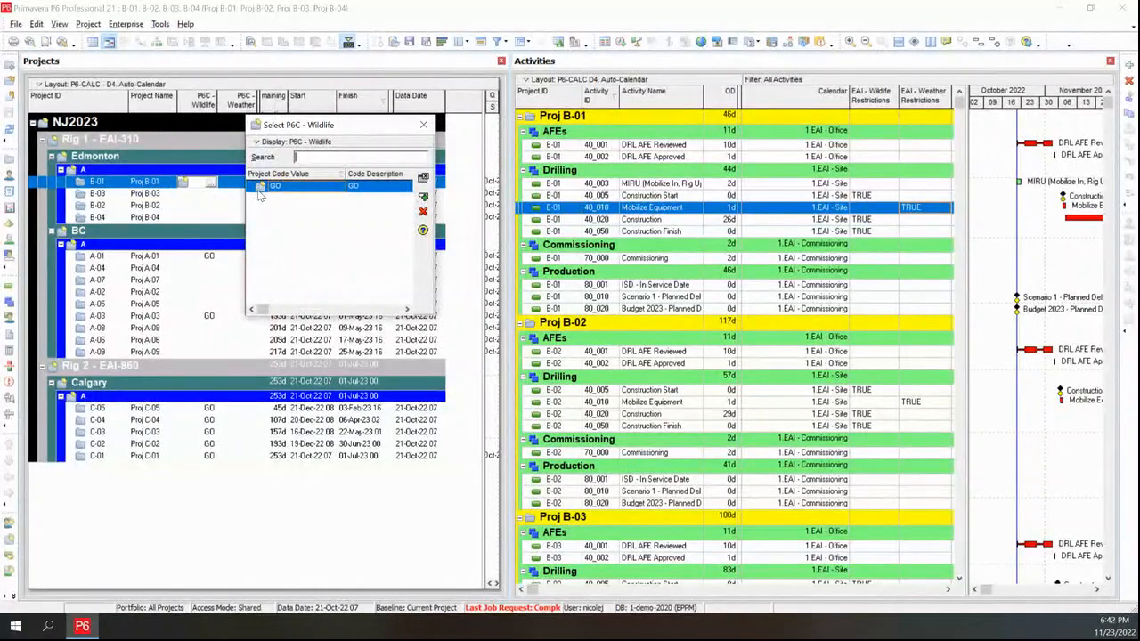
double_click(260, 188)
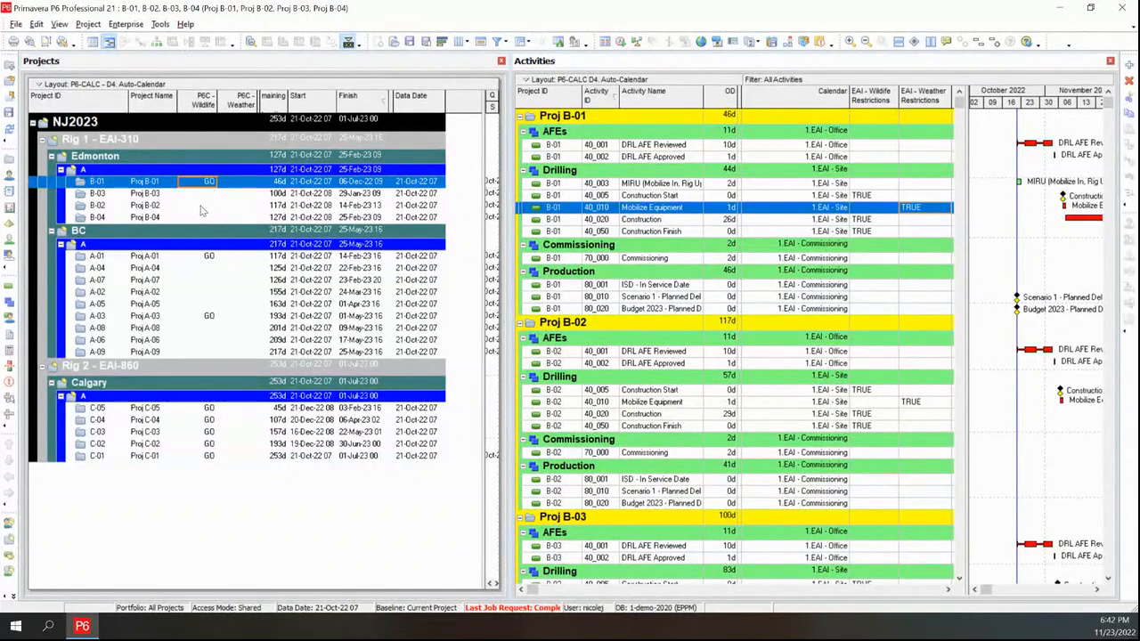
left_click(202, 207)
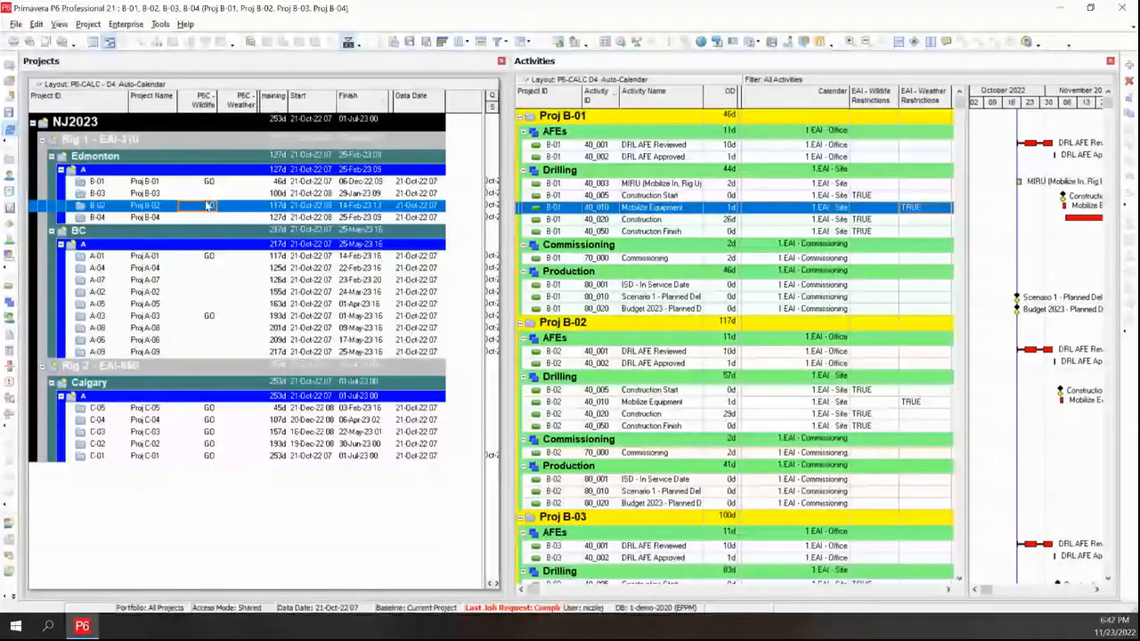
key("F5")
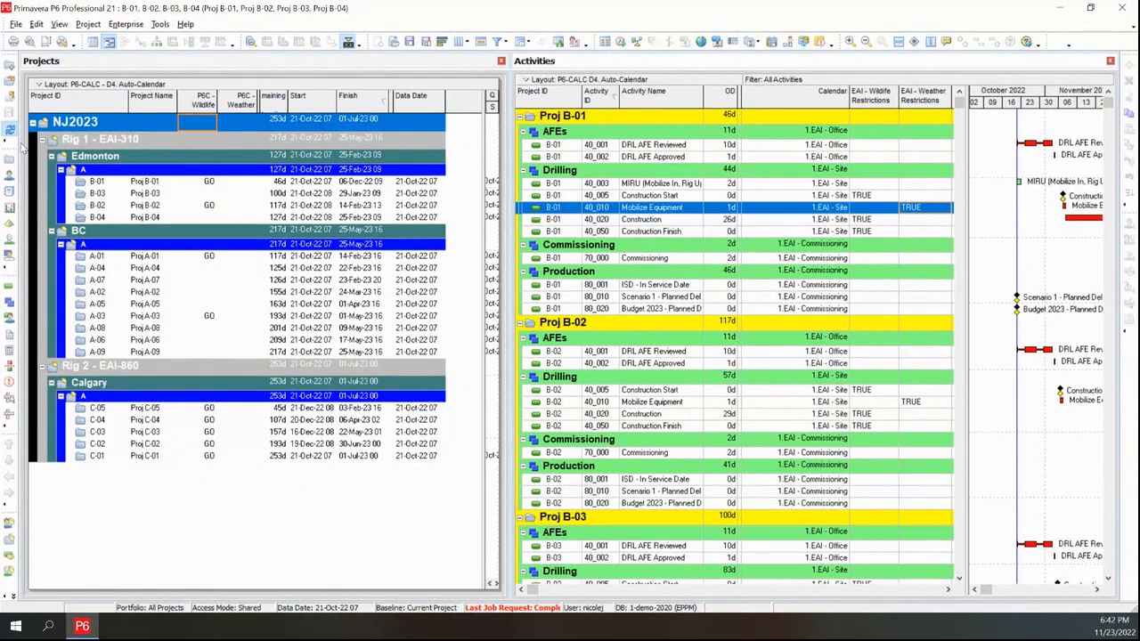
Run the calendar auto-assignment so flagged activities of the open B projects get restriction calendars
left_click(10, 130)
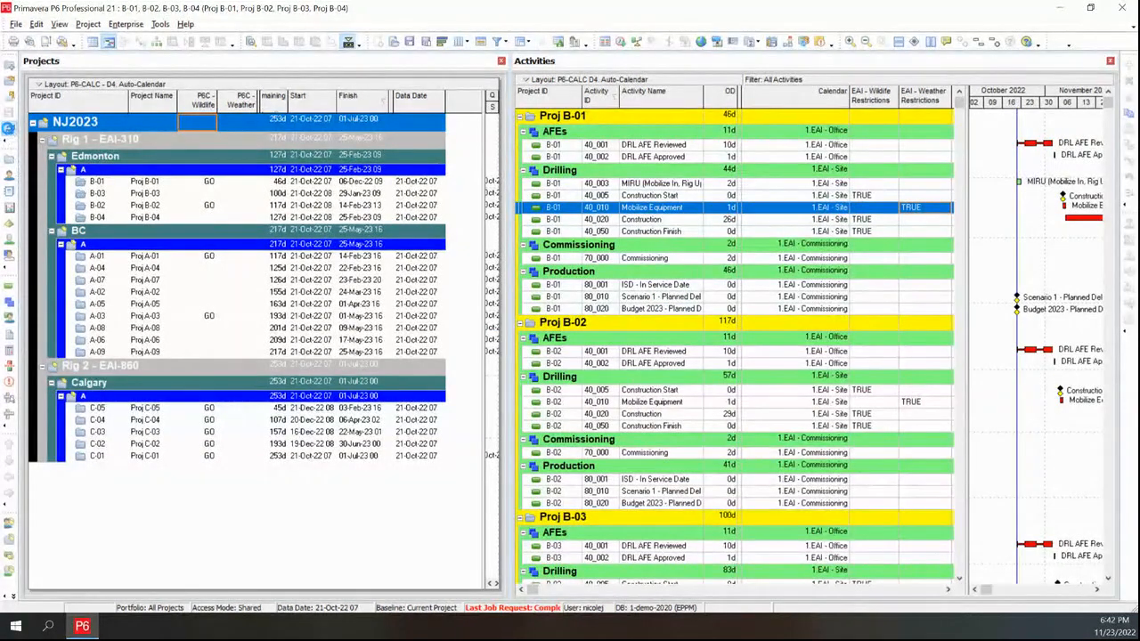
left_click(9, 130)
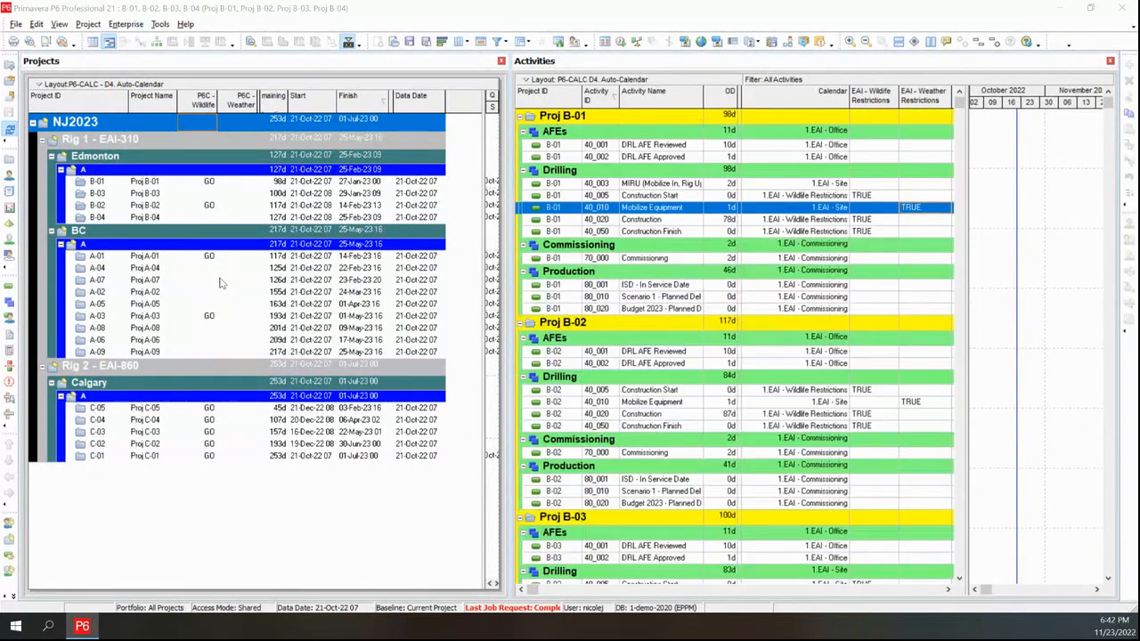
Review the reassigned calendars and durations of the B projects' construction activities
left_click(821, 196)
left_click(831, 219)
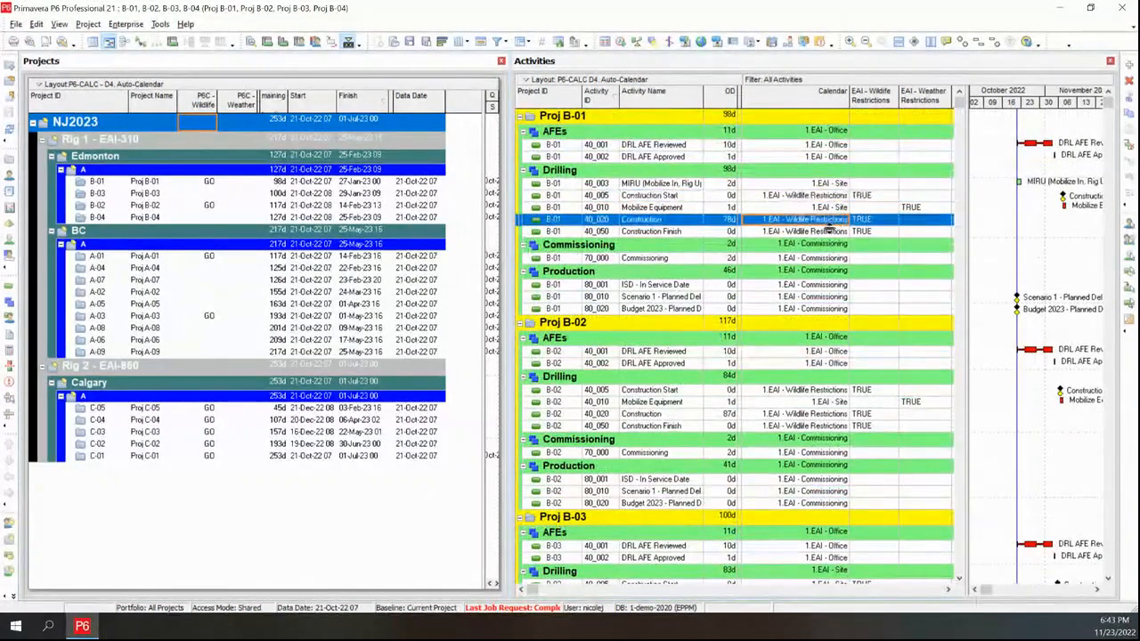
left_click(832, 231)
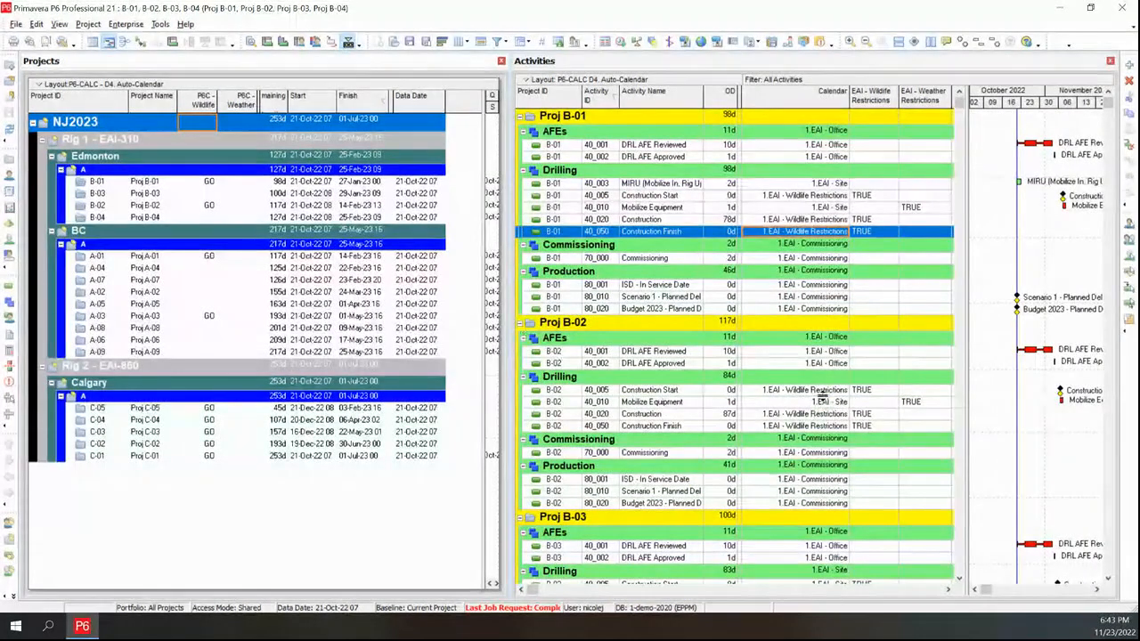
scroll(826, 446, "down", 7)
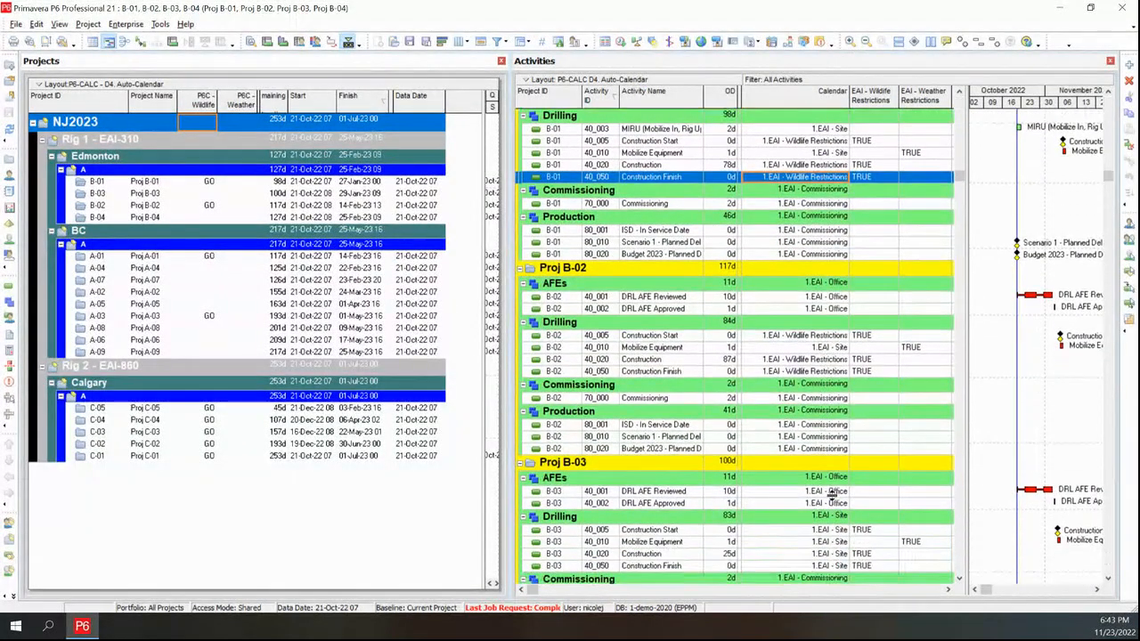
scroll(826, 469, "down", 2)
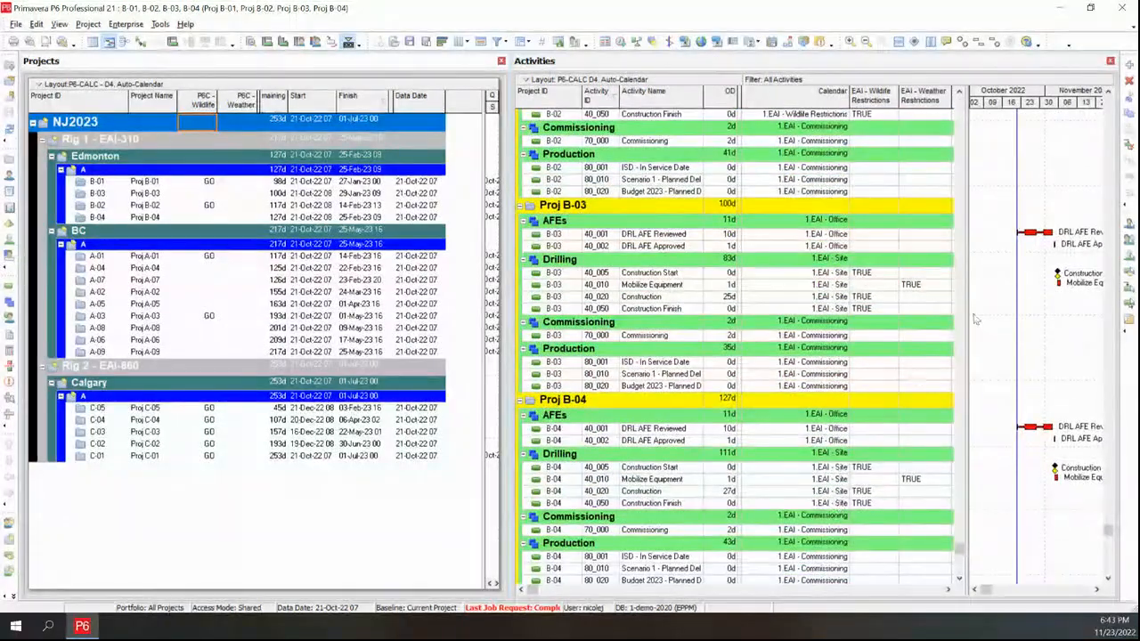
left_click_drag(969, 301, 727, 291)
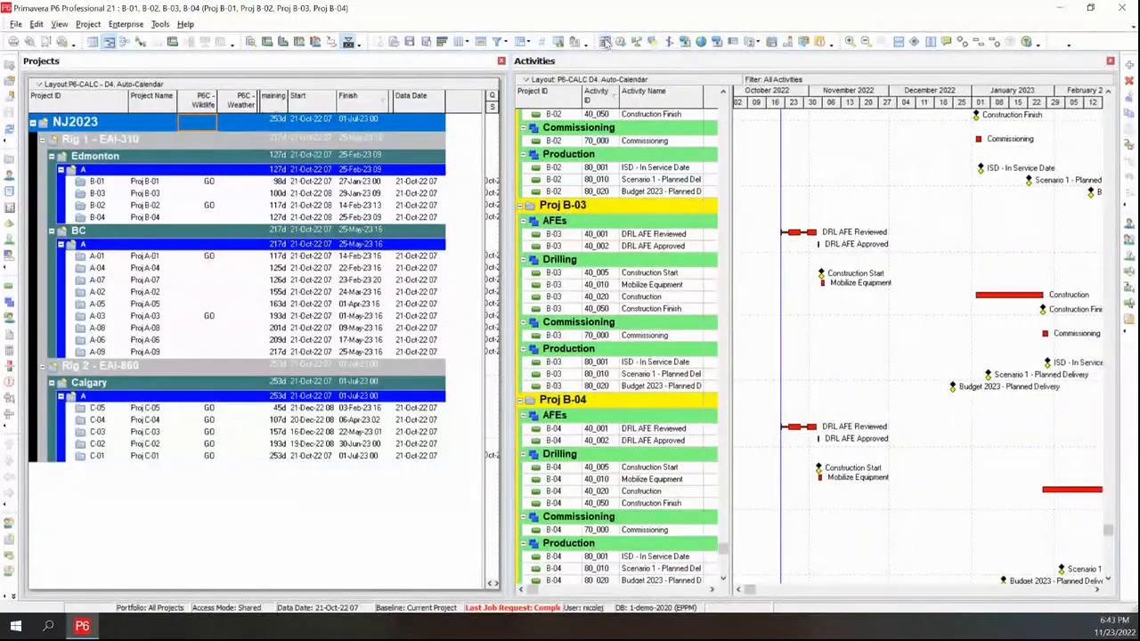
Schedule the four open B projects
left_click(622, 43)
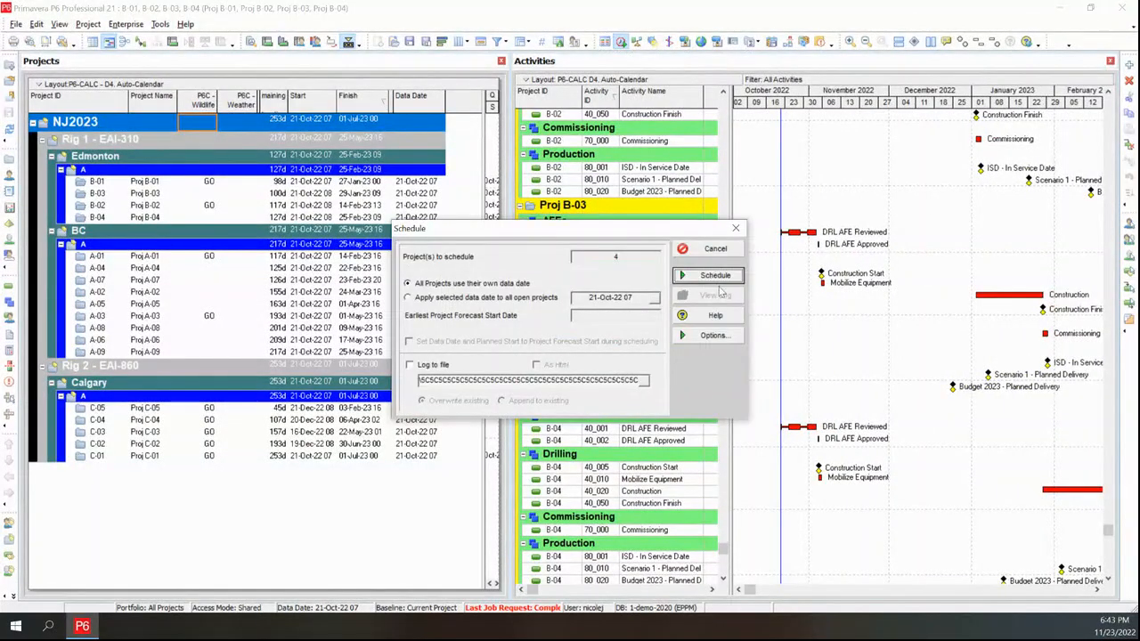
key("Return")
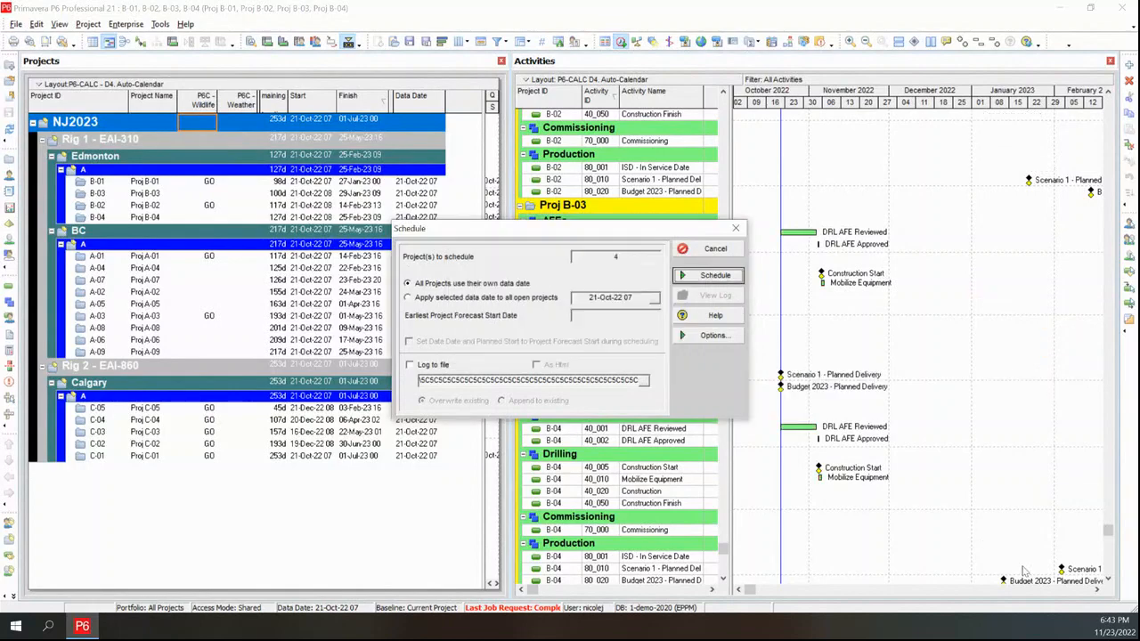
Review the rescheduled Gantt bars for the B projects' activities
left_click(1098, 589)
scroll(896, 181, "up", 4)
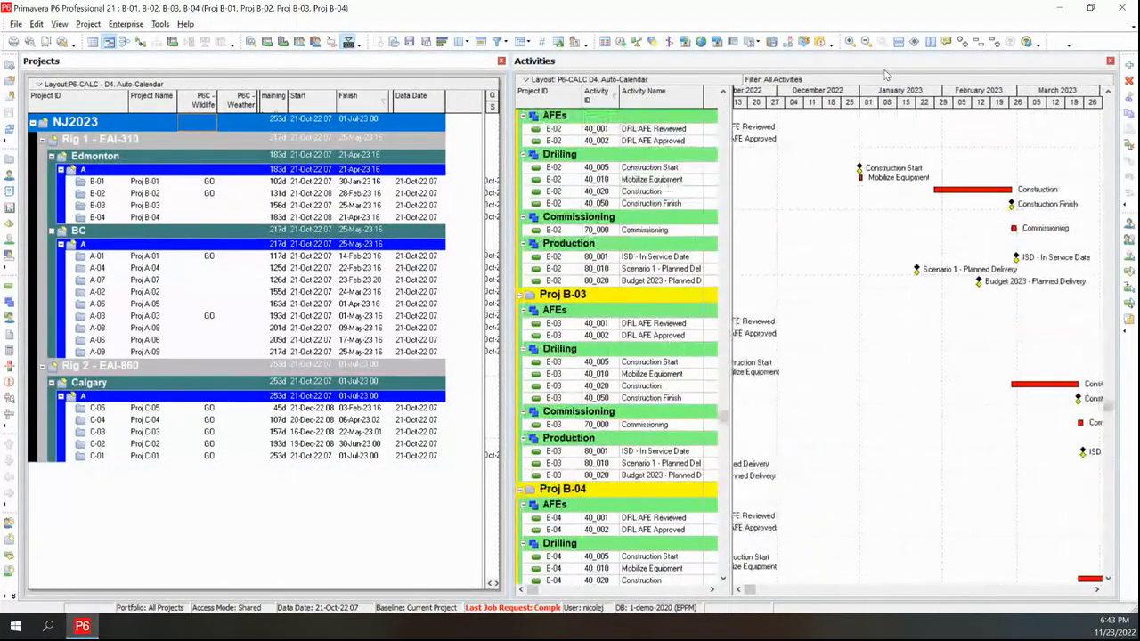
scroll(896, 181, "up", 5)
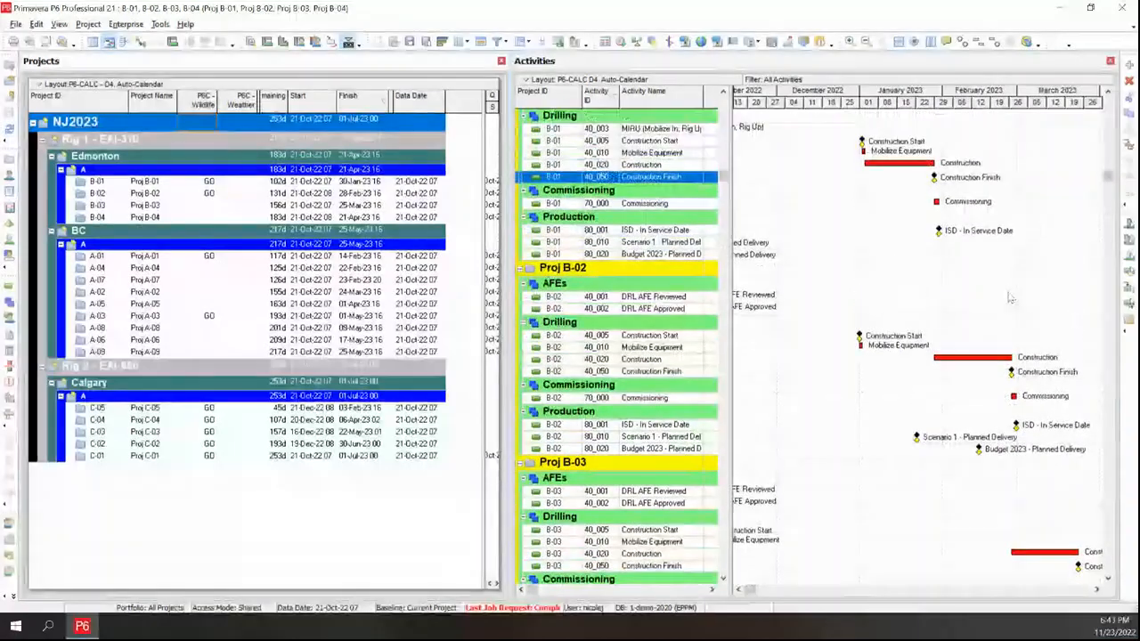
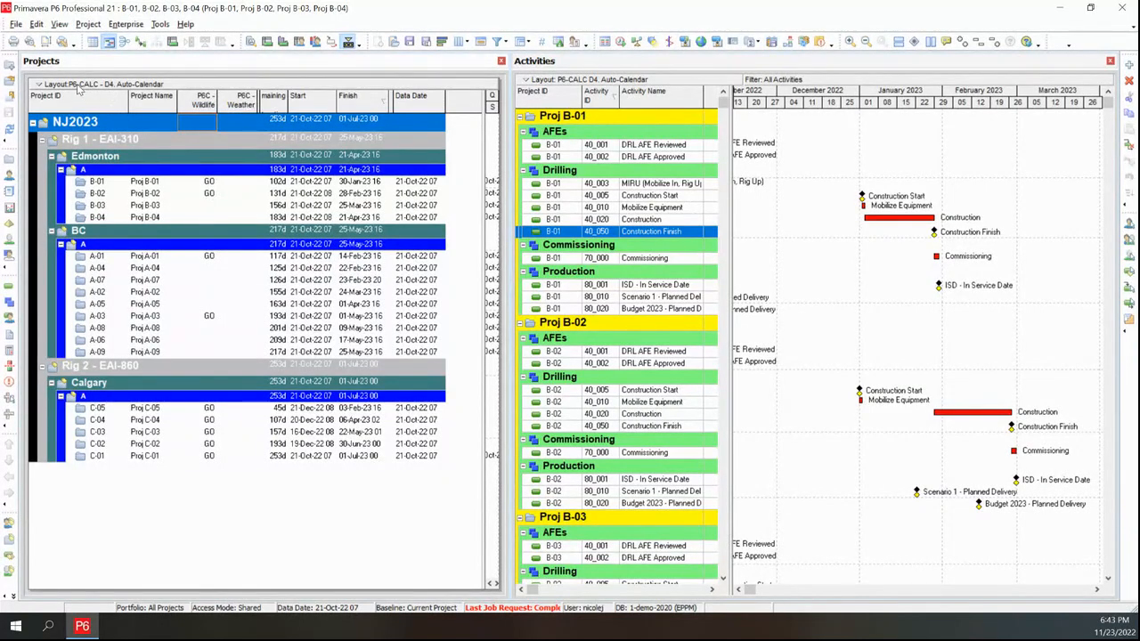
Open the P6-CALC - B2. Auto-Counter layout in the Projects window
left_click(79, 85)
mouse_move(86, 98)
left_click(180, 97)
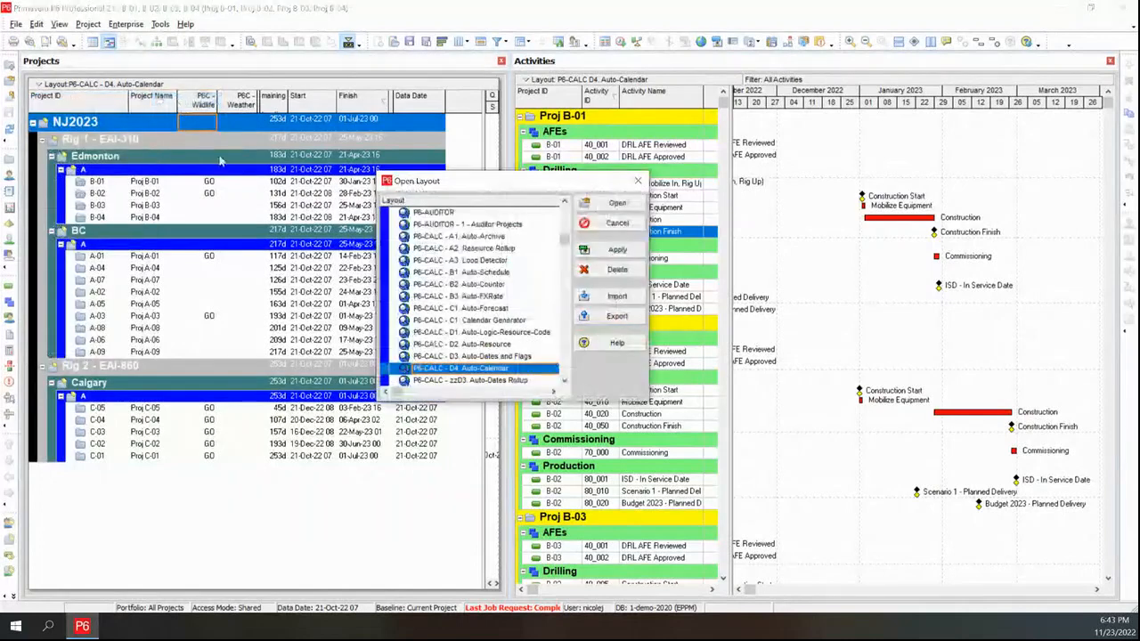
left_click_drag(504, 403, 518, 478)
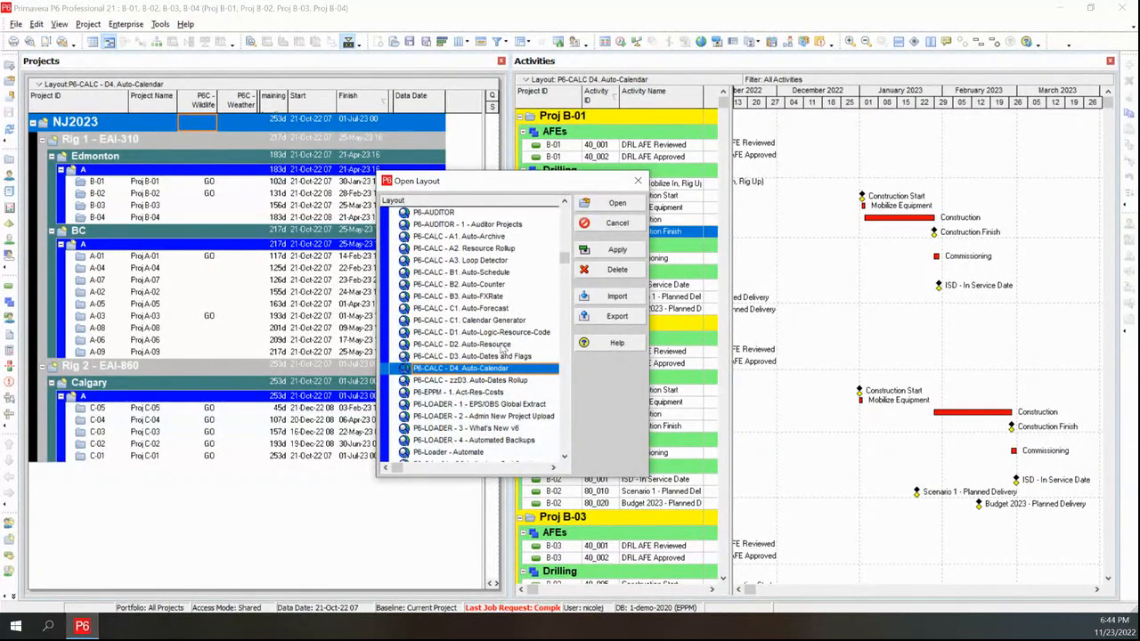
left_click(496, 286)
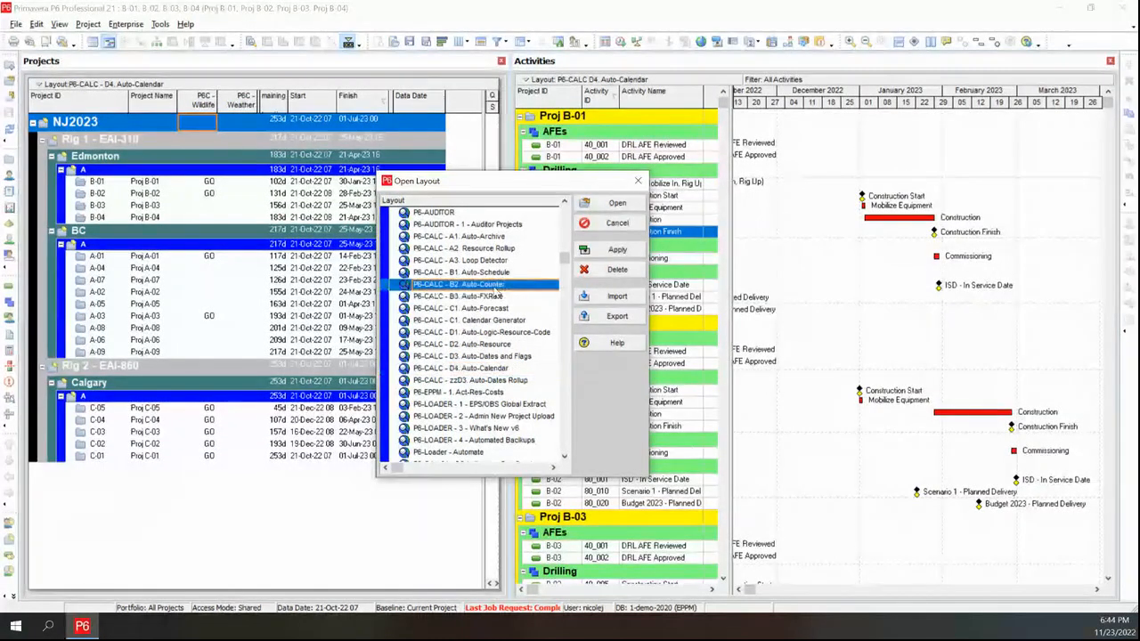
left_click(618, 250)
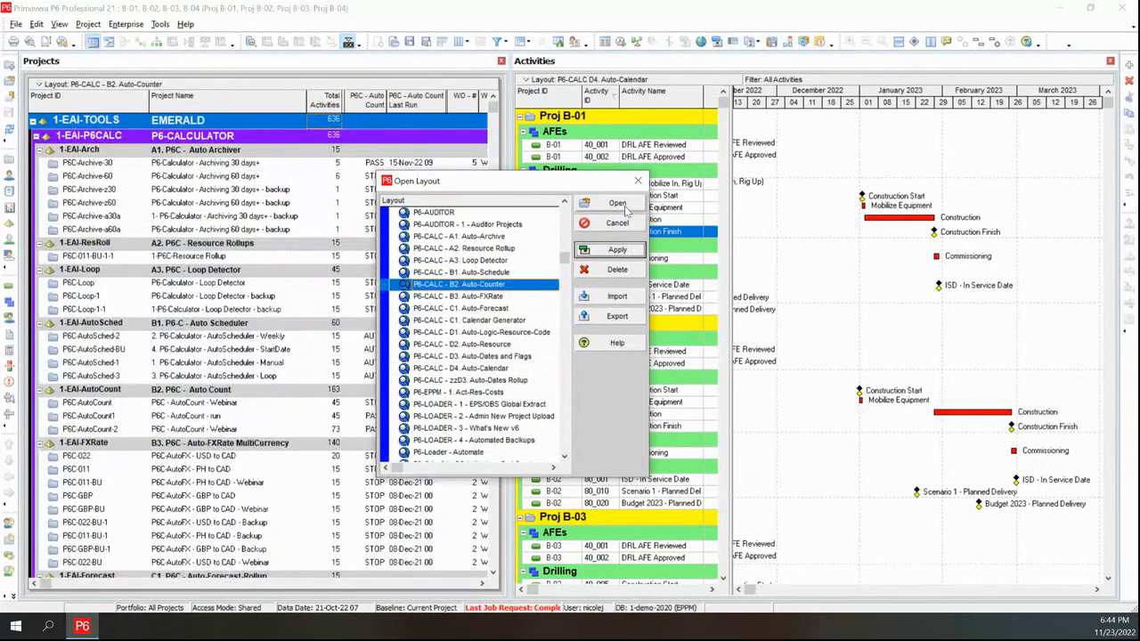
left_click(620, 204)
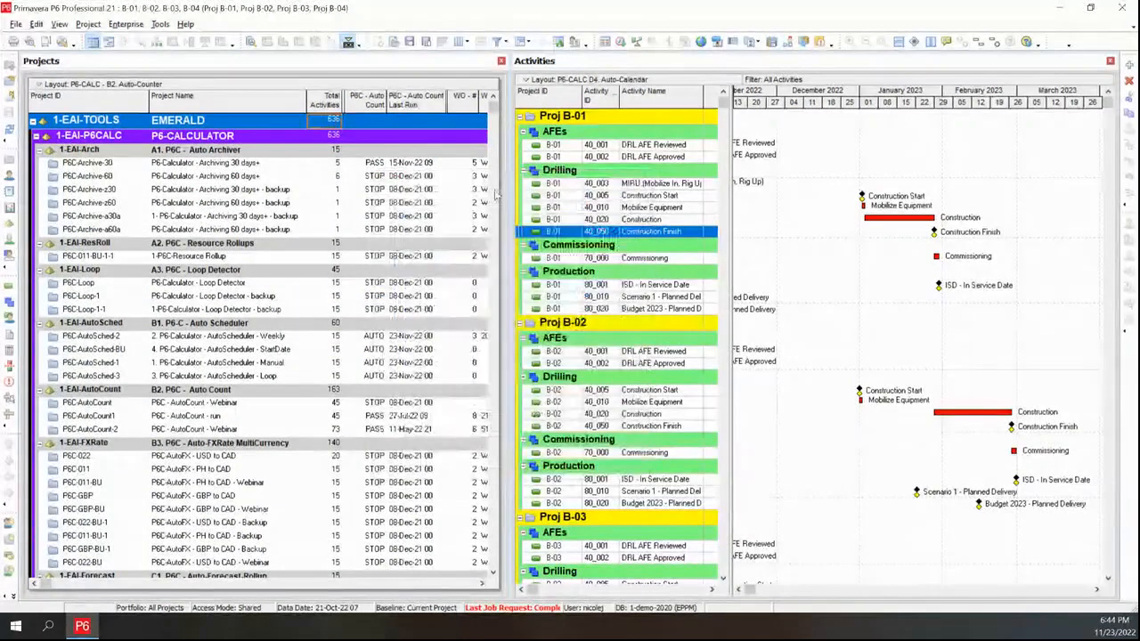
Merge all tab groups so Projects and Activities share one window, and switch to the Projects tab
left_click(59, 25)
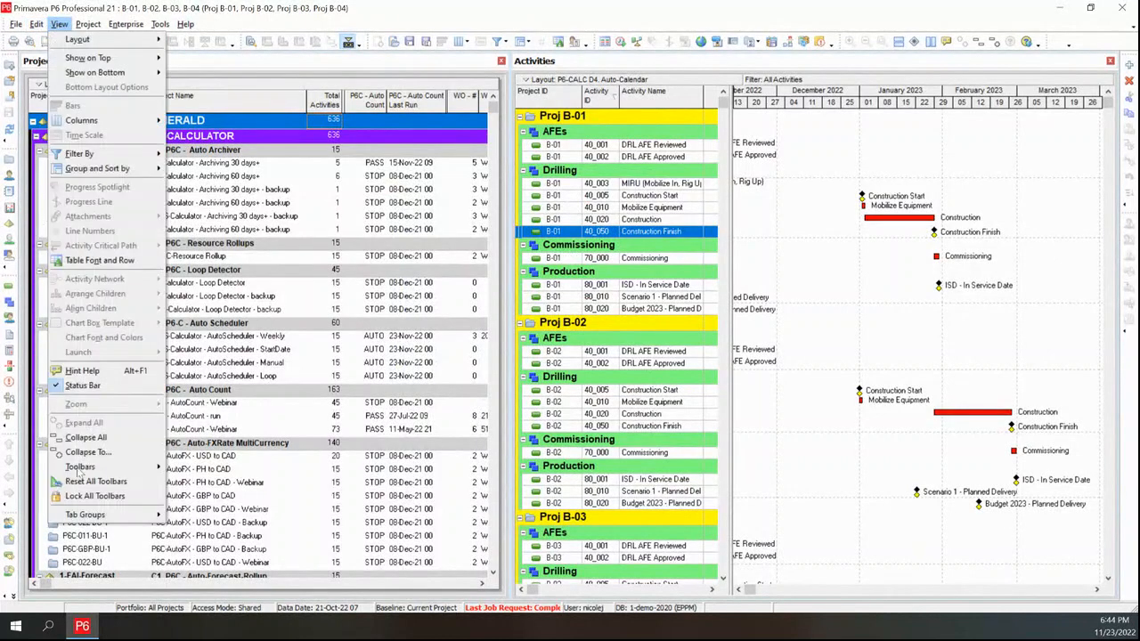
mouse_move(98, 515)
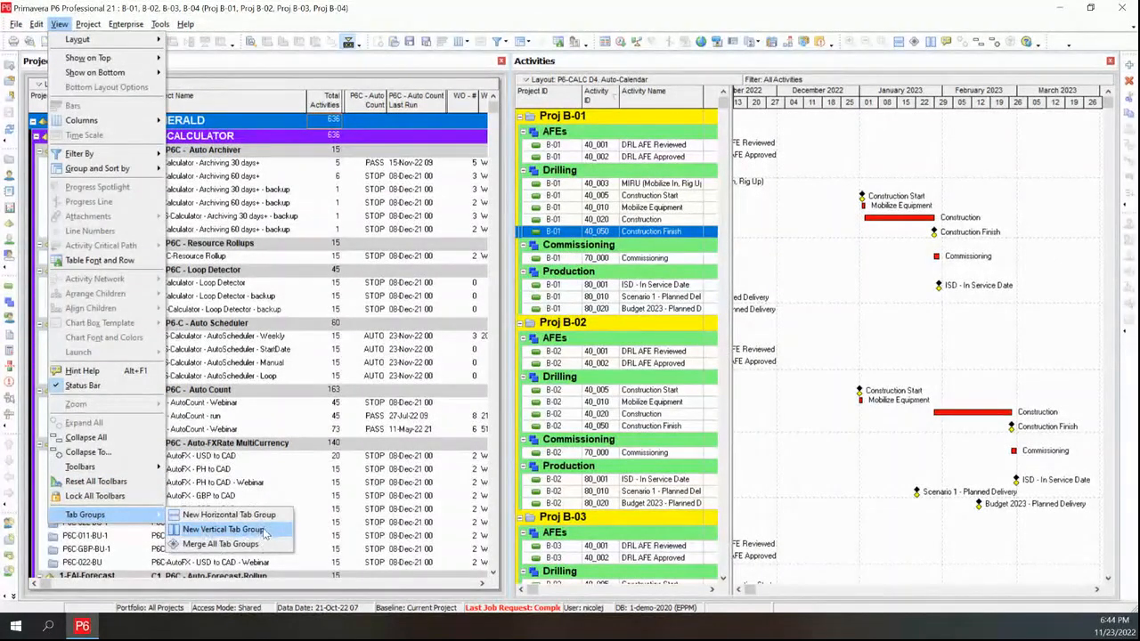
left_click(241, 544)
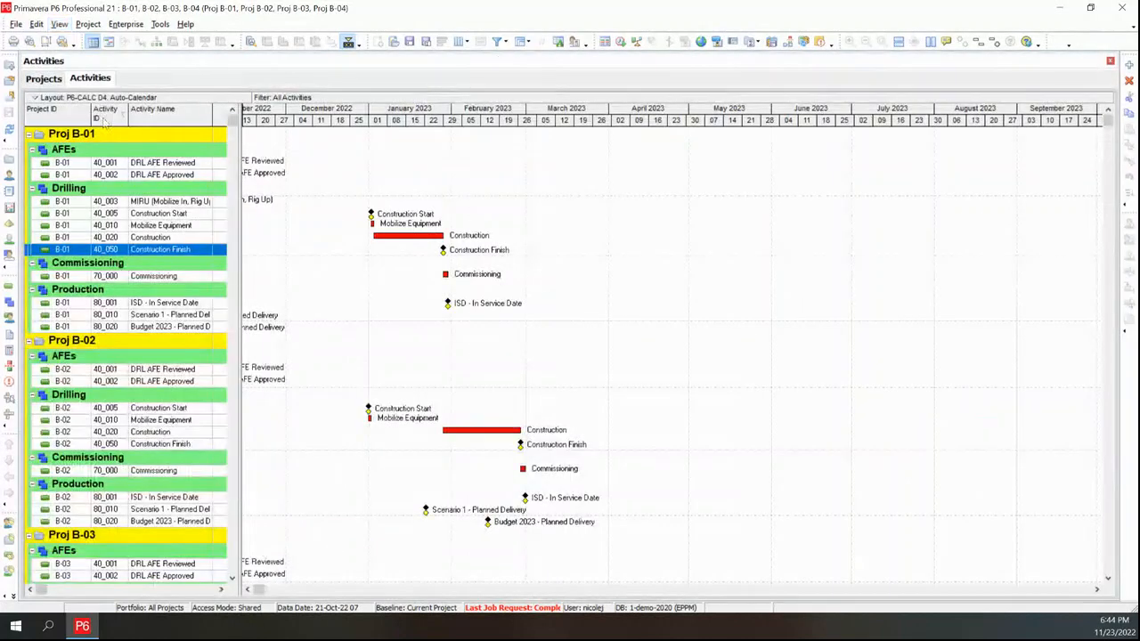
left_click(47, 79)
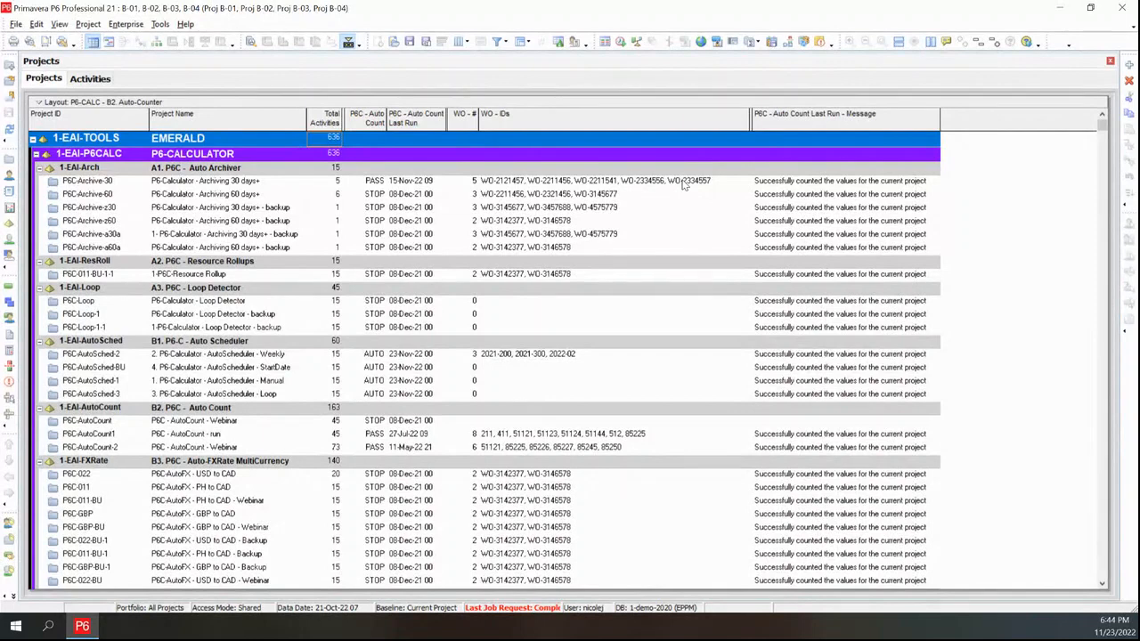
Review the Auto Count status, WO counts and WO IDs of the P6-Calculator projects
left_click(215, 435)
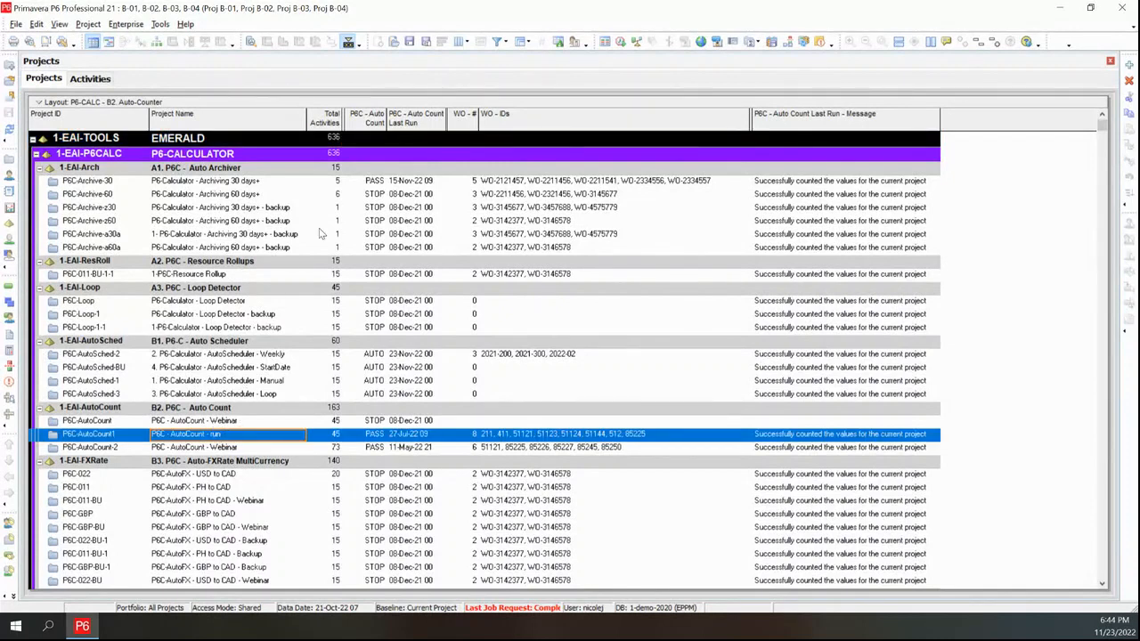
left_click(211, 182)
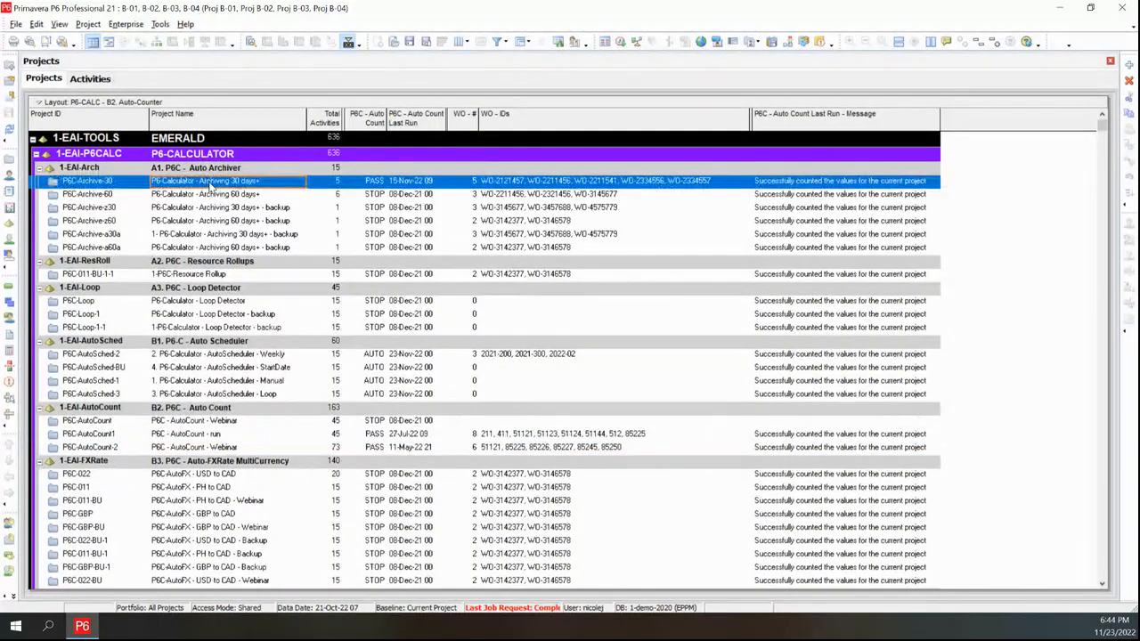
right_click(211, 184)
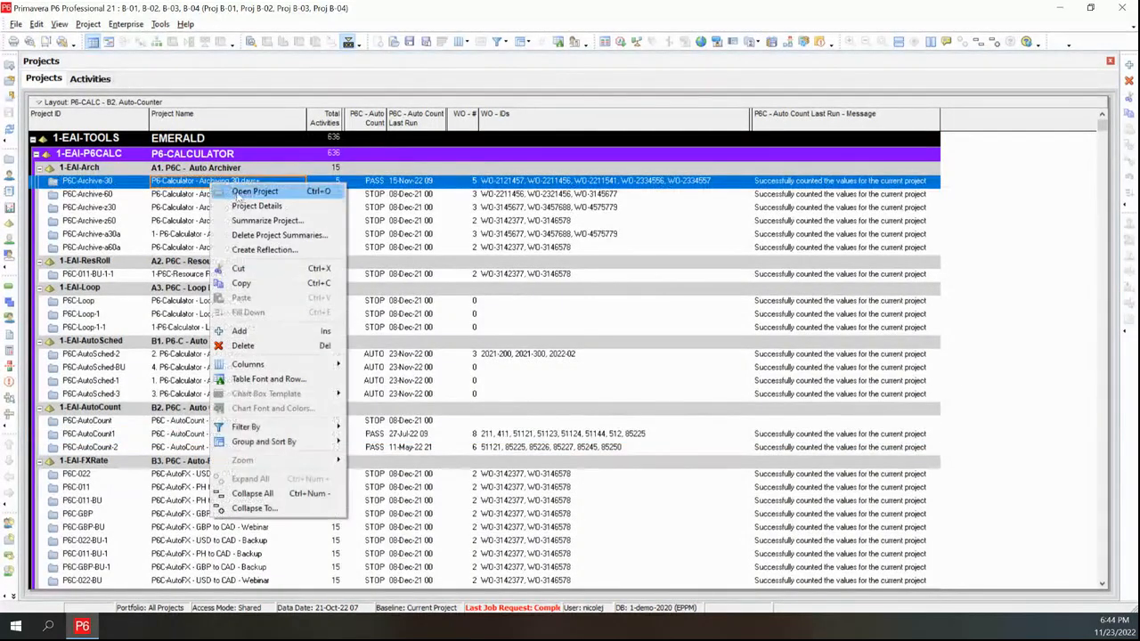
left_click(170, 170)
left_click(168, 170)
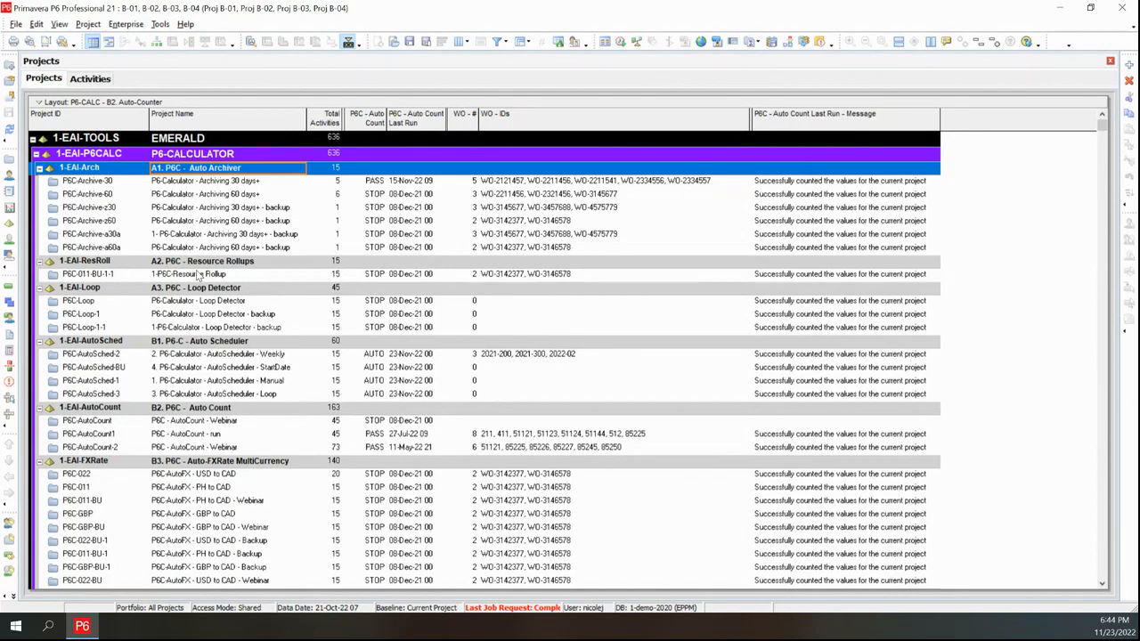
scroll(198, 277, "down", 3)
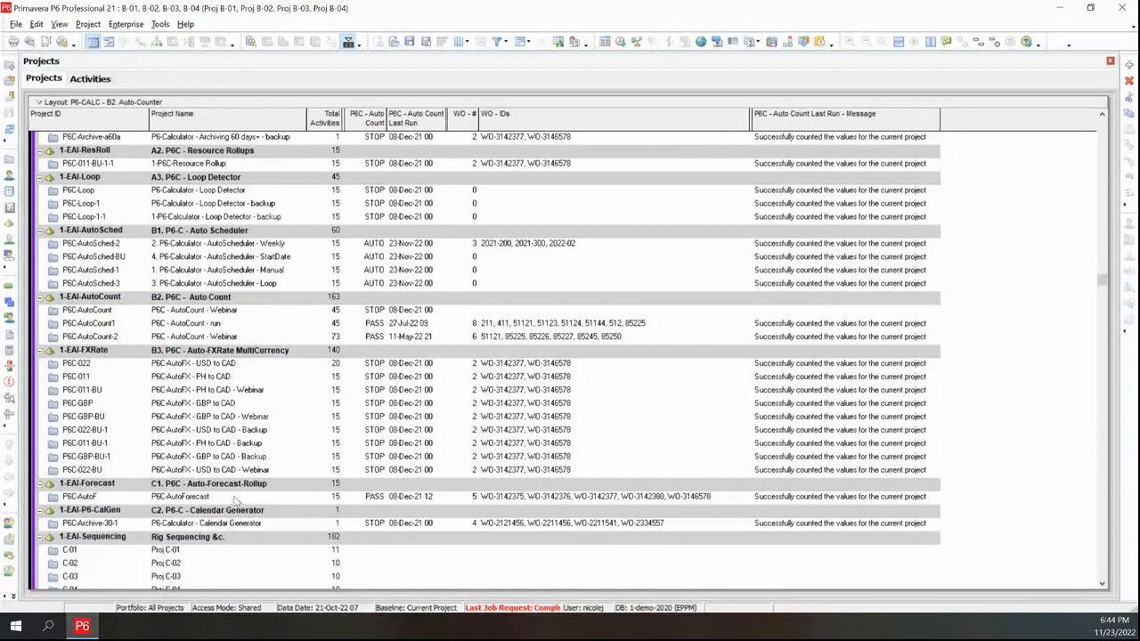
scroll(231, 475, "down", 1)
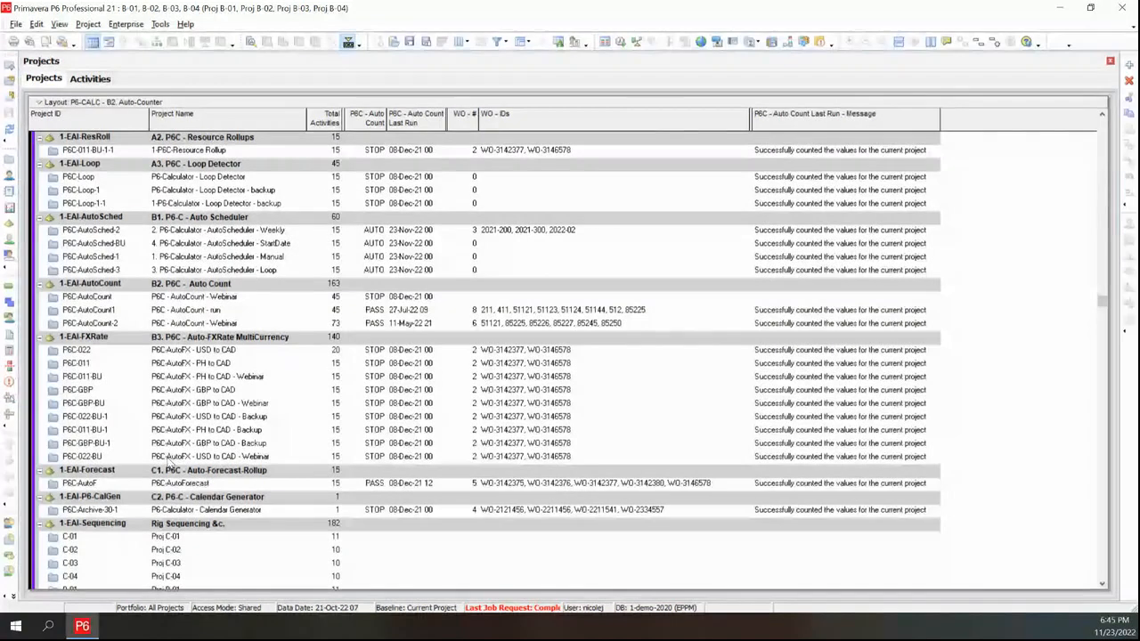
scroll(218, 334, "up", 9)
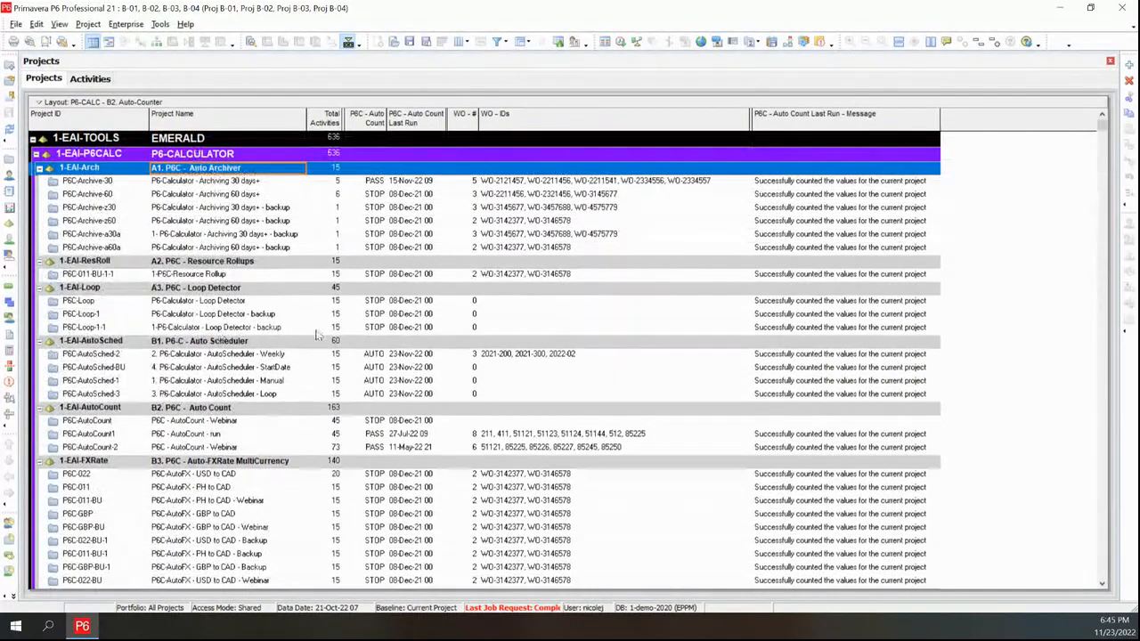
Open the P6C-Archive-30 project and view its activities
right_click(212, 184)
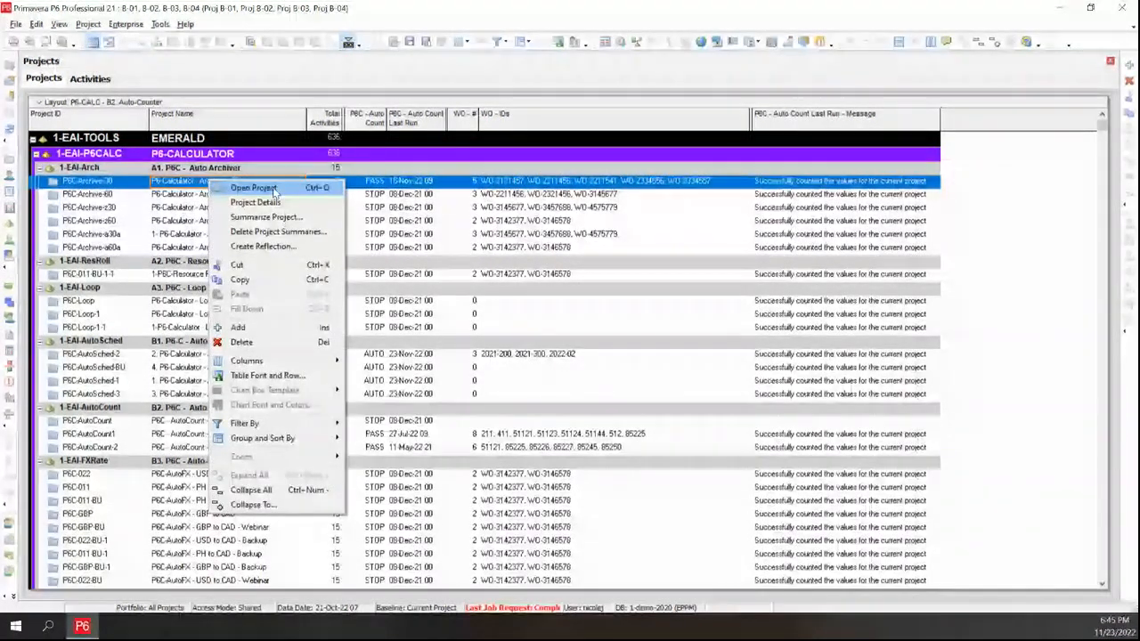
left_click(254, 188)
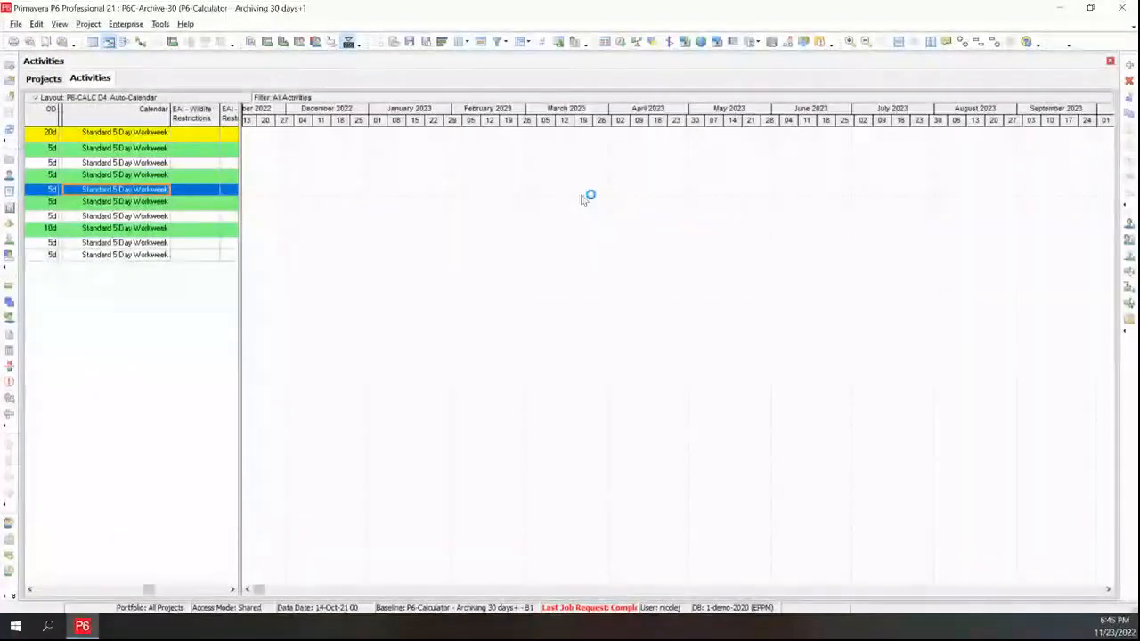
left_click(43, 78)
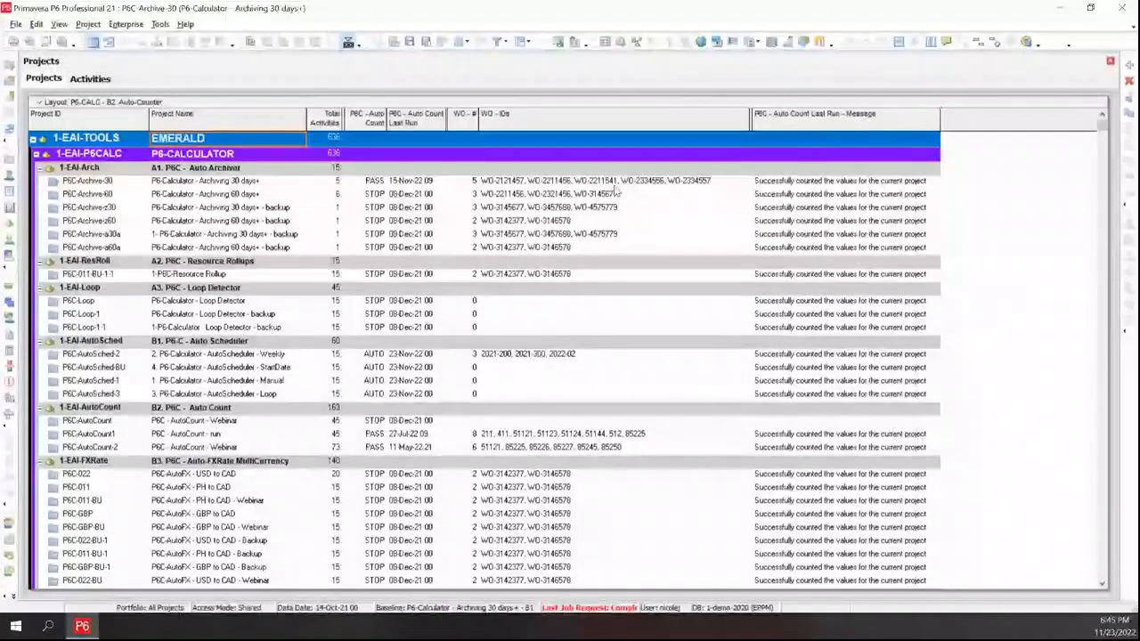
left_click(90, 78)
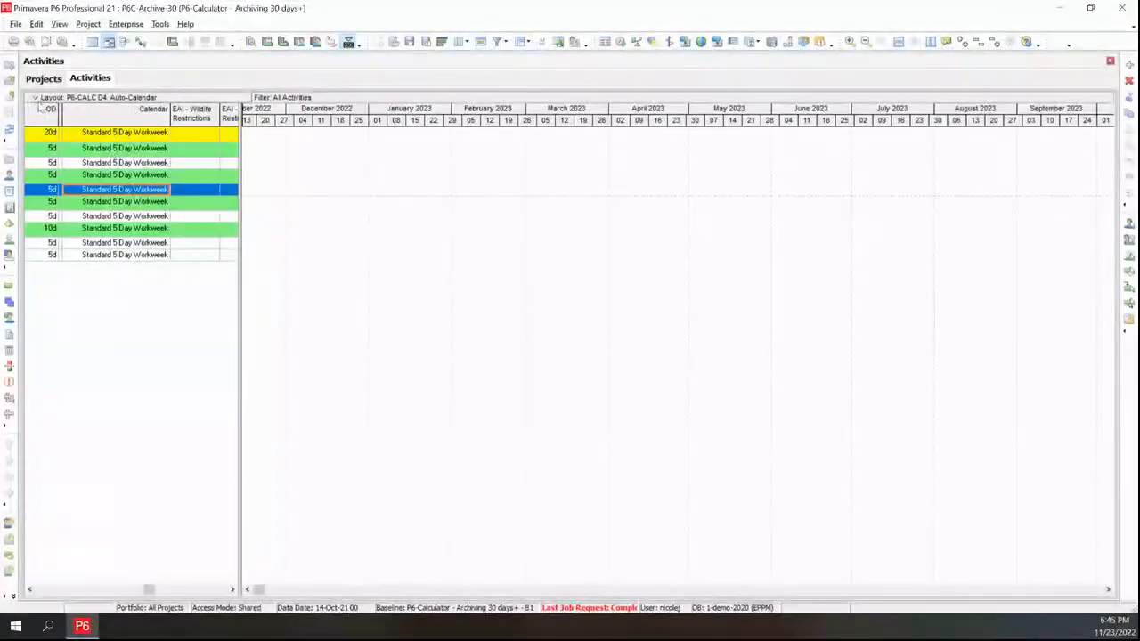
Open the P6-CALC - B2. Count layout in the Activities window
left_click(37, 98)
mouse_move(61, 112)
left_click(186, 113)
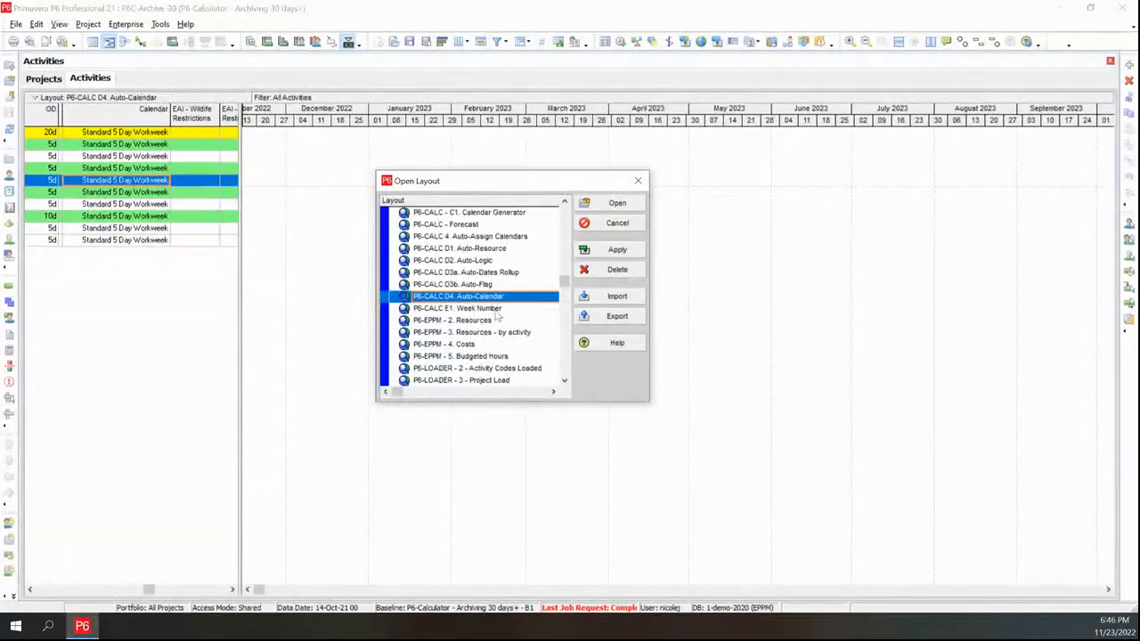
scroll(495, 308, "up", 1)
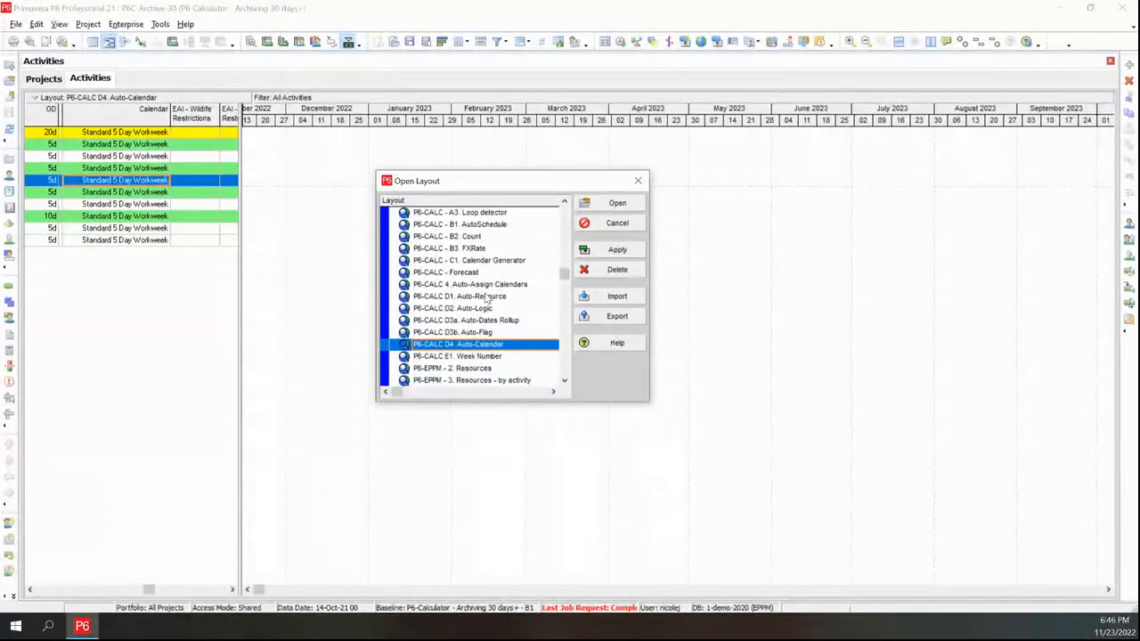
scroll(494, 249, "up", 1)
left_click(481, 249)
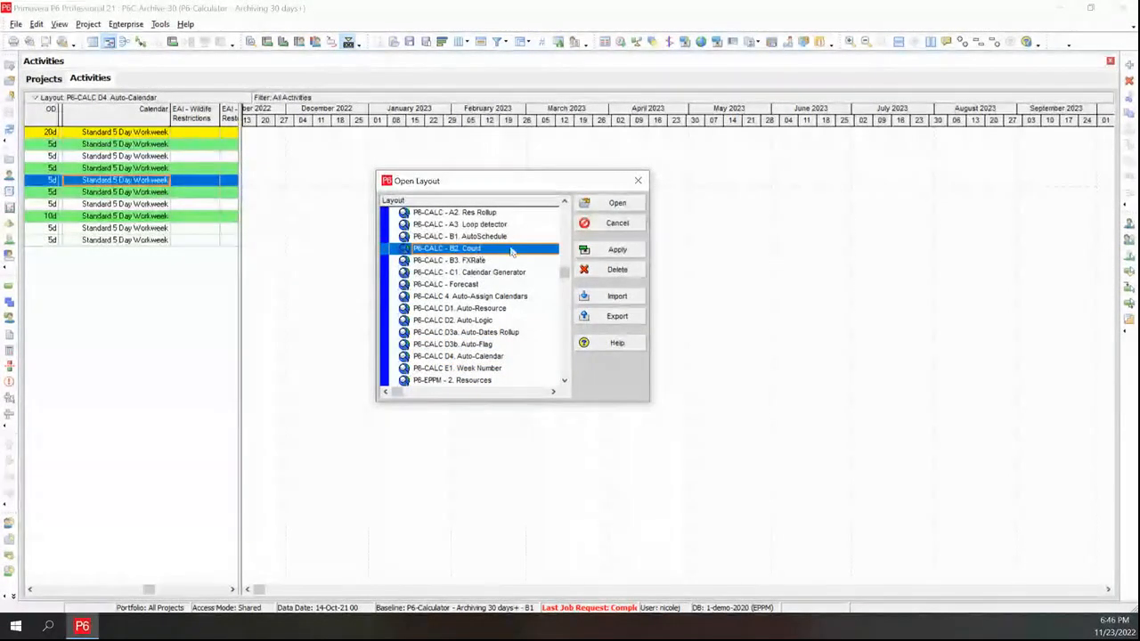
left_click(615, 250)
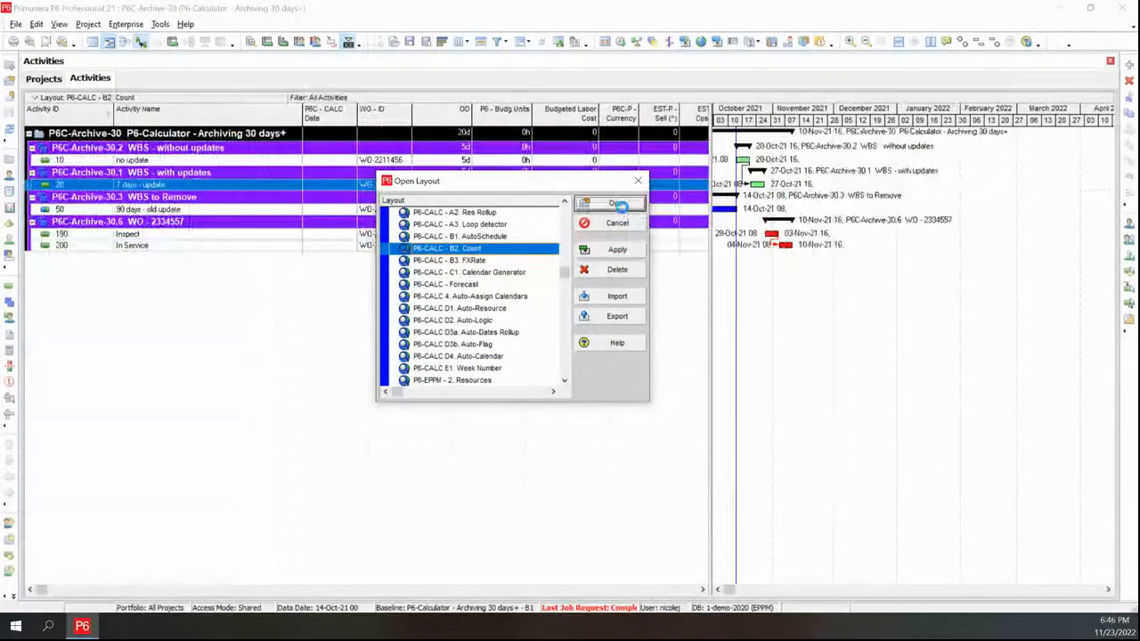
left_click(613, 203)
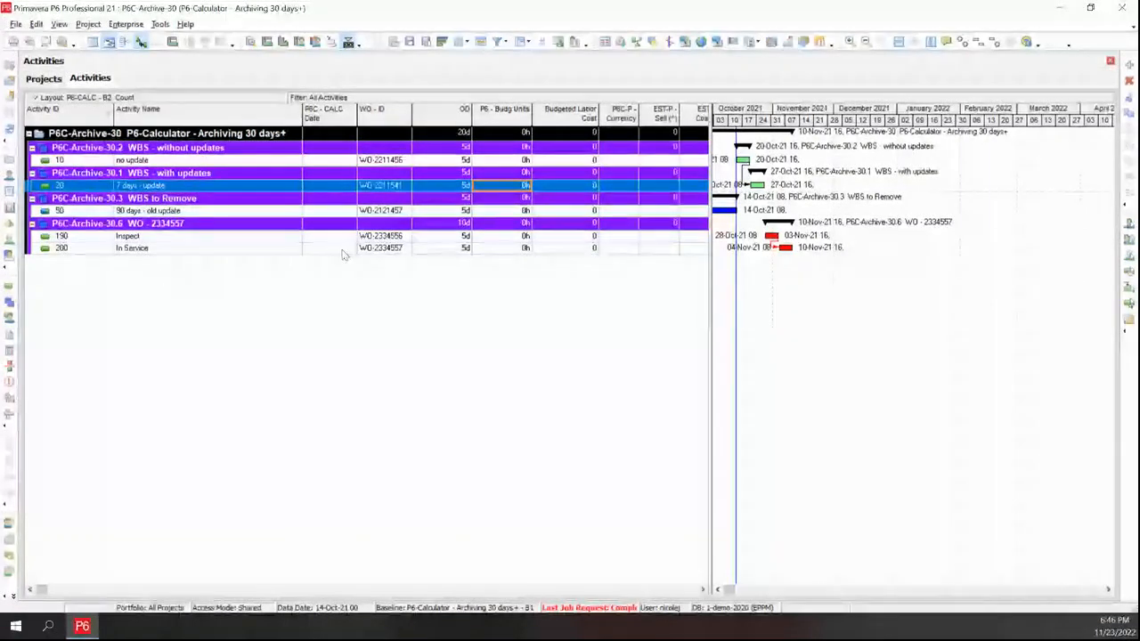
Copy activity 190's WO ID and paste it into activity 200's WO ID field
left_click(403, 236)
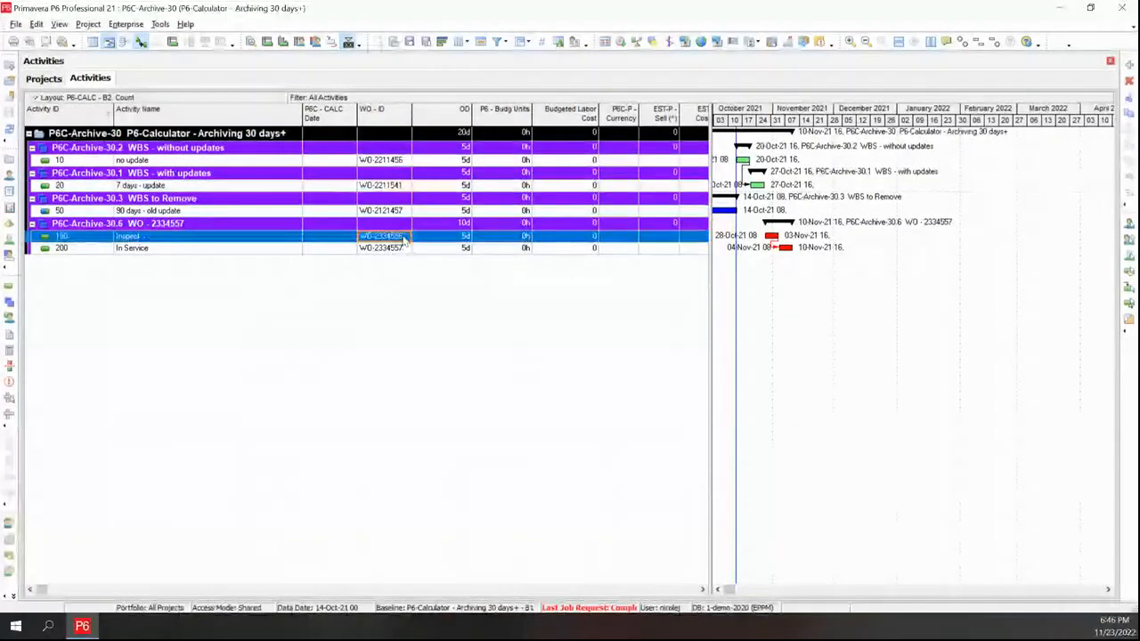
left_click(406, 236)
left_click(405, 236)
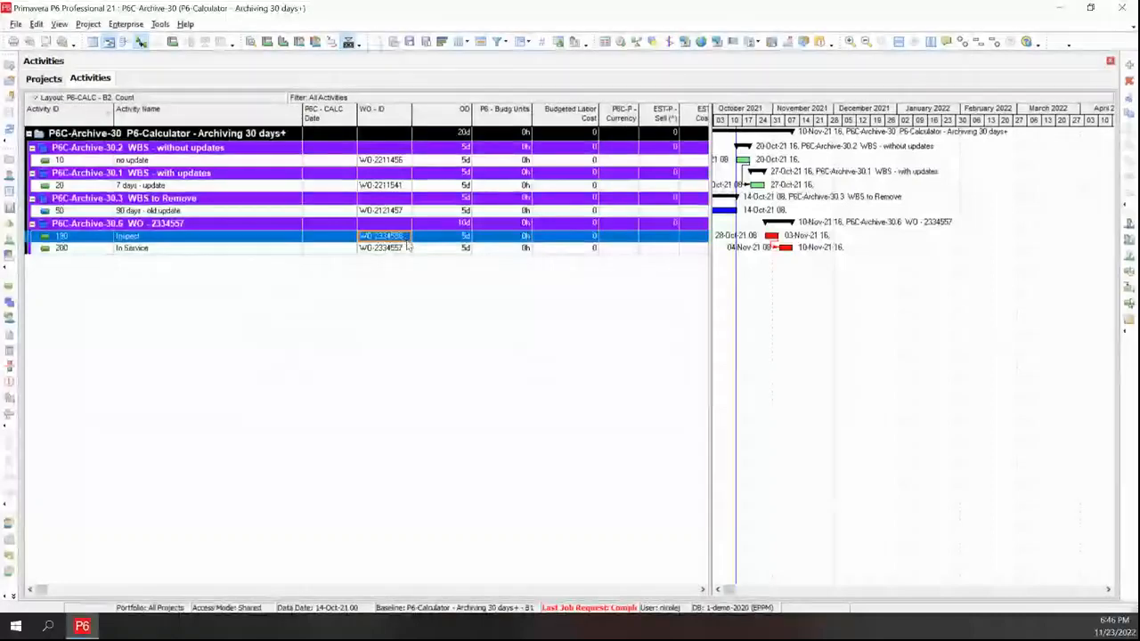
left_click_drag(403, 238, 360, 238)
key("ctrl+c")
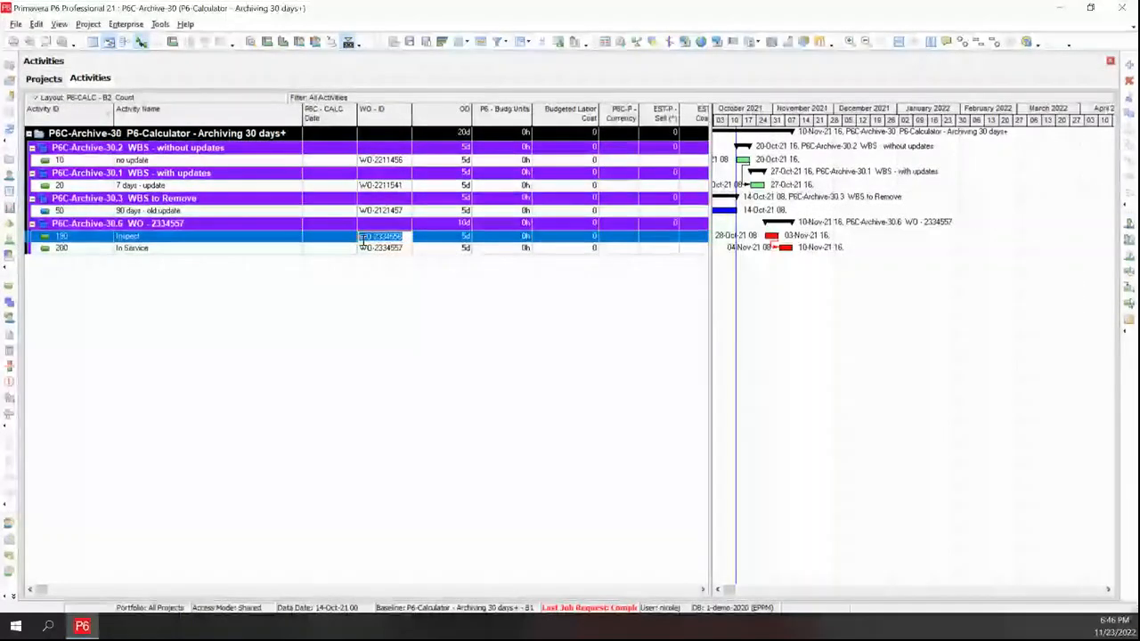
left_click(401, 248)
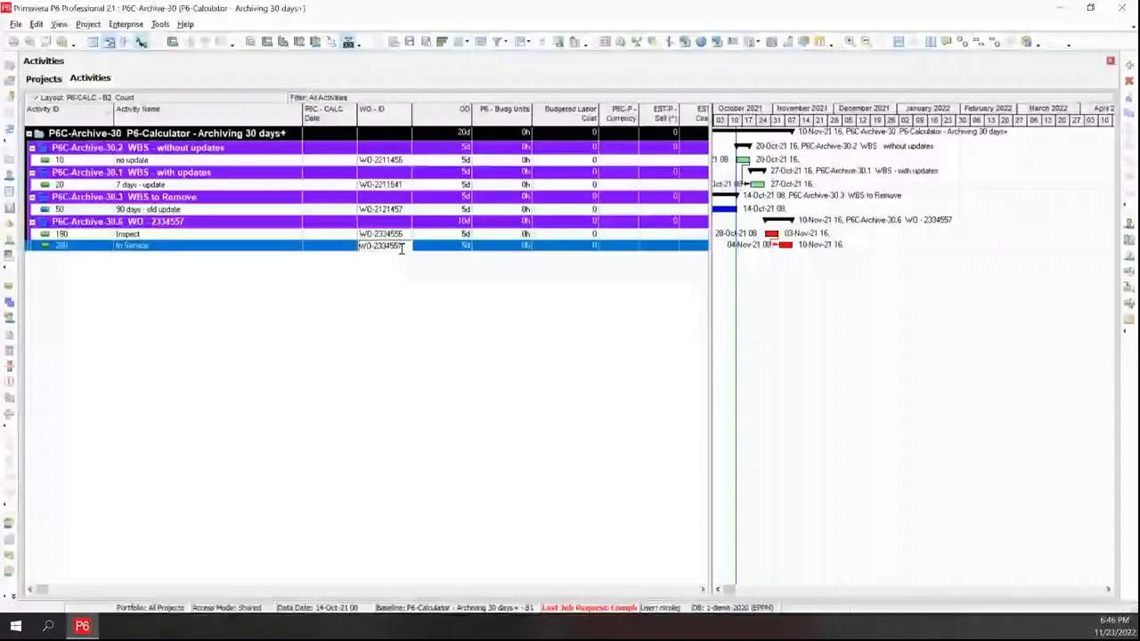
left_click_drag(404, 247, 362, 245)
key("ctrl+v")
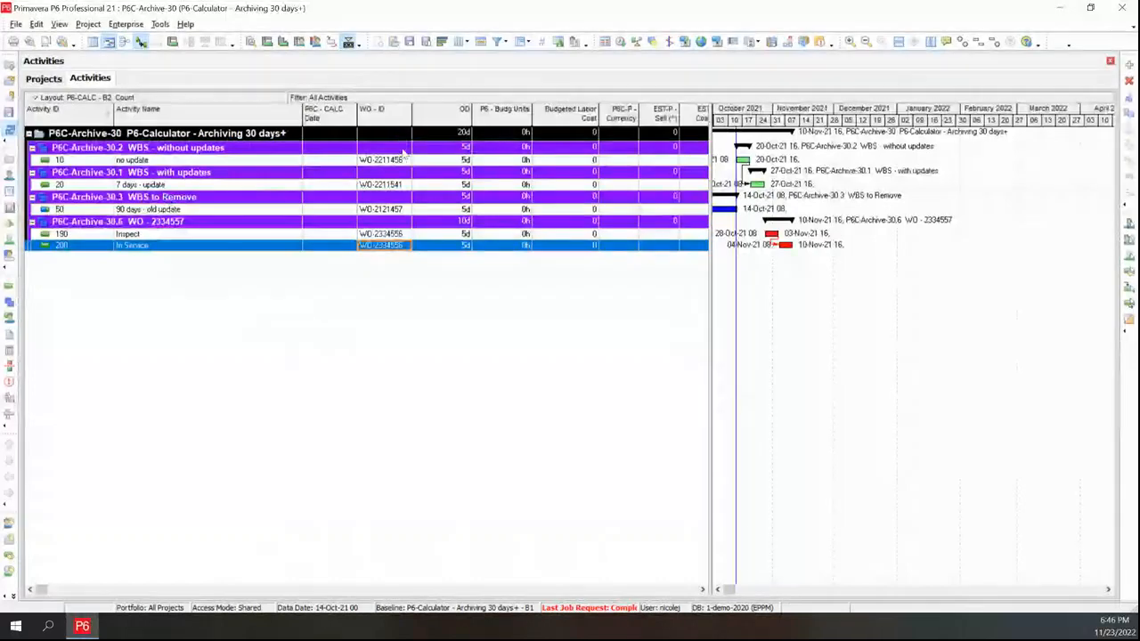
Return to the Projects window and set P6C-Archive-30's P6C - Auto Count code to GO
left_click(43, 81)
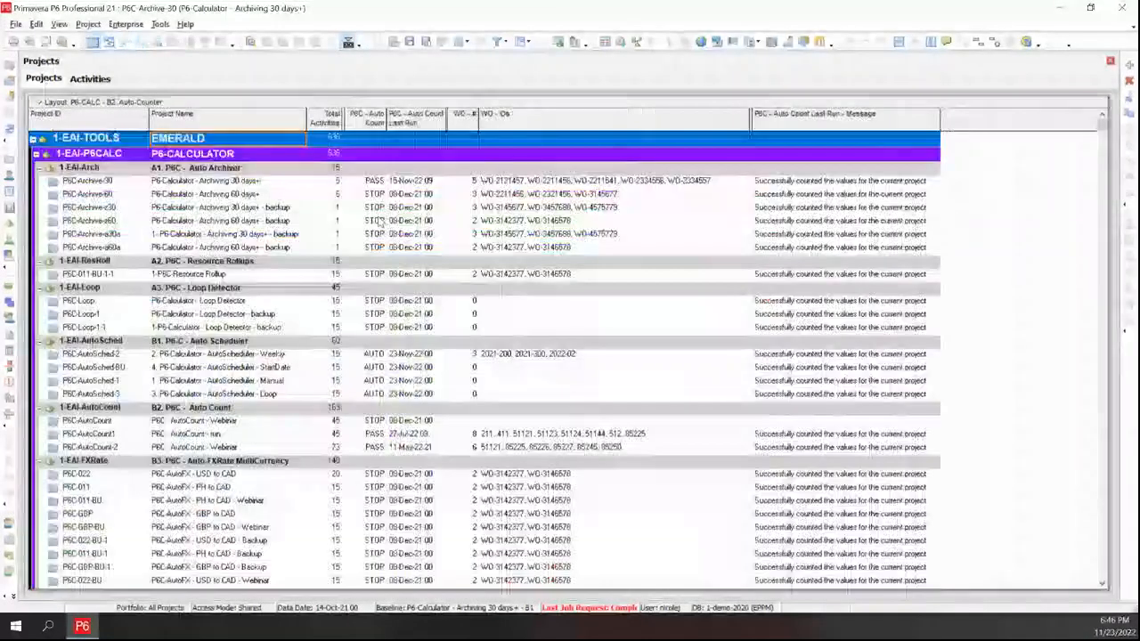
left_click(459, 181)
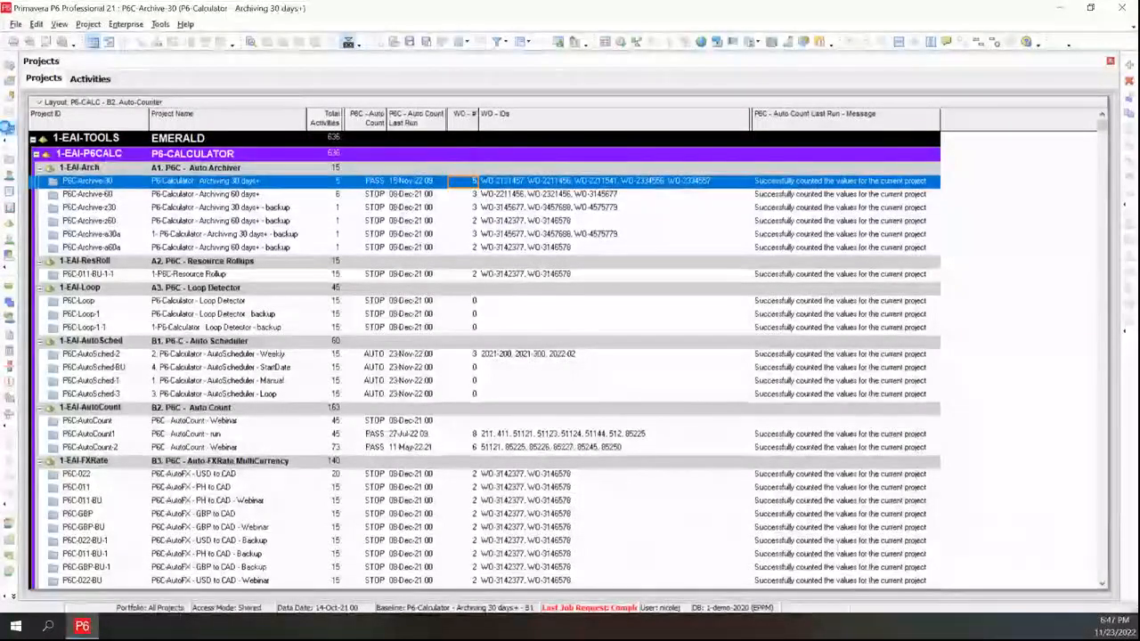
left_click(8, 132)
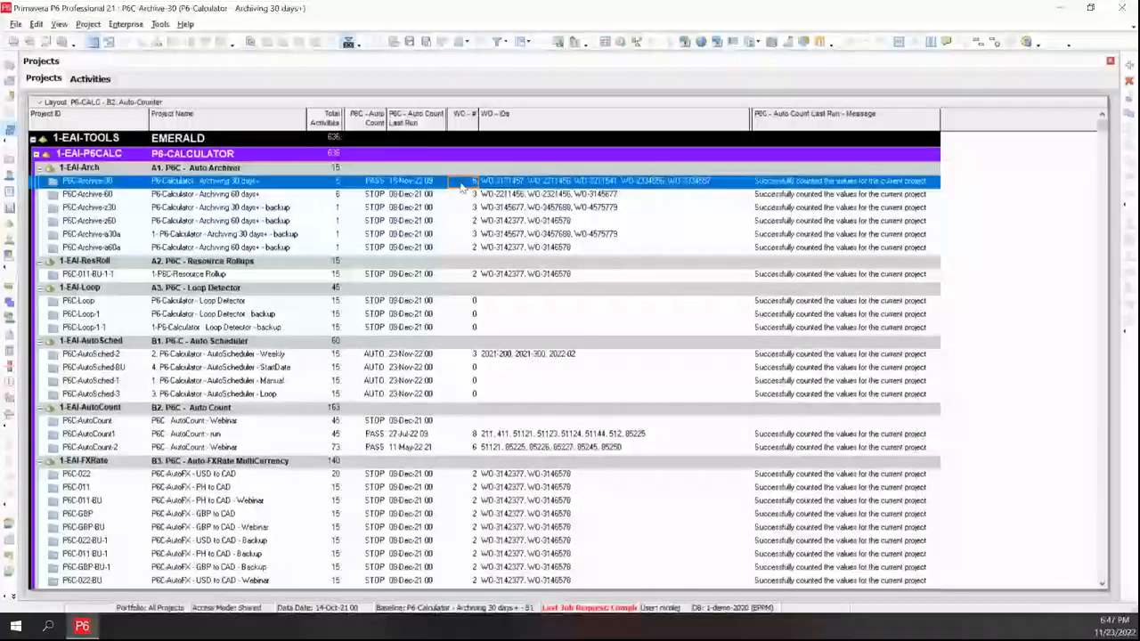
left_click(372, 183)
left_click(373, 181)
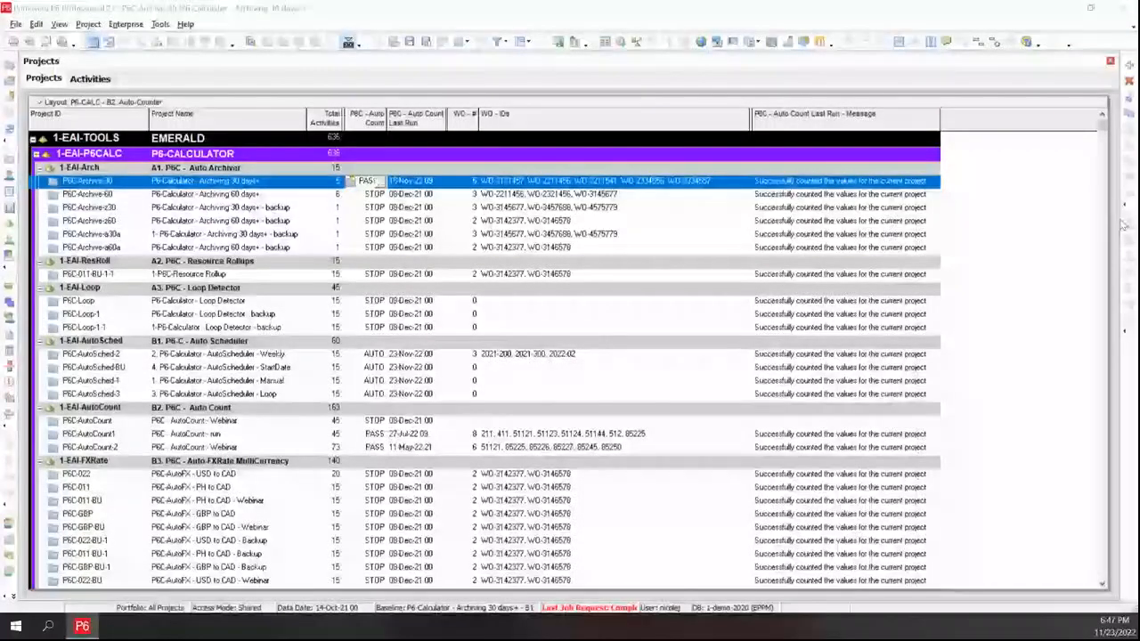
left_click(258, 319)
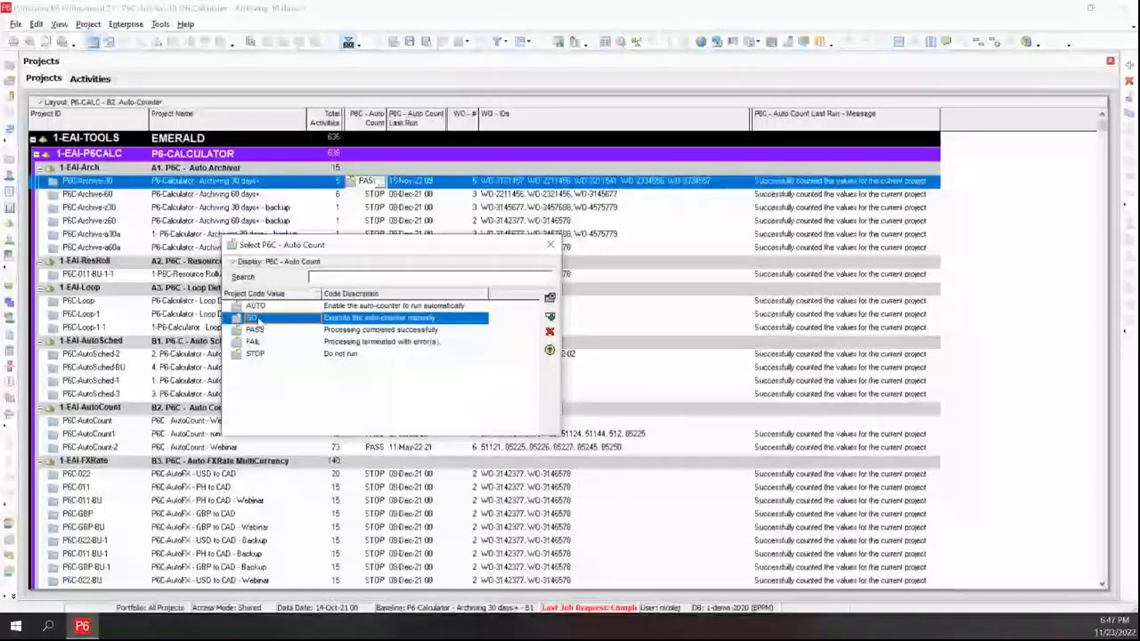
double_click(258, 319)
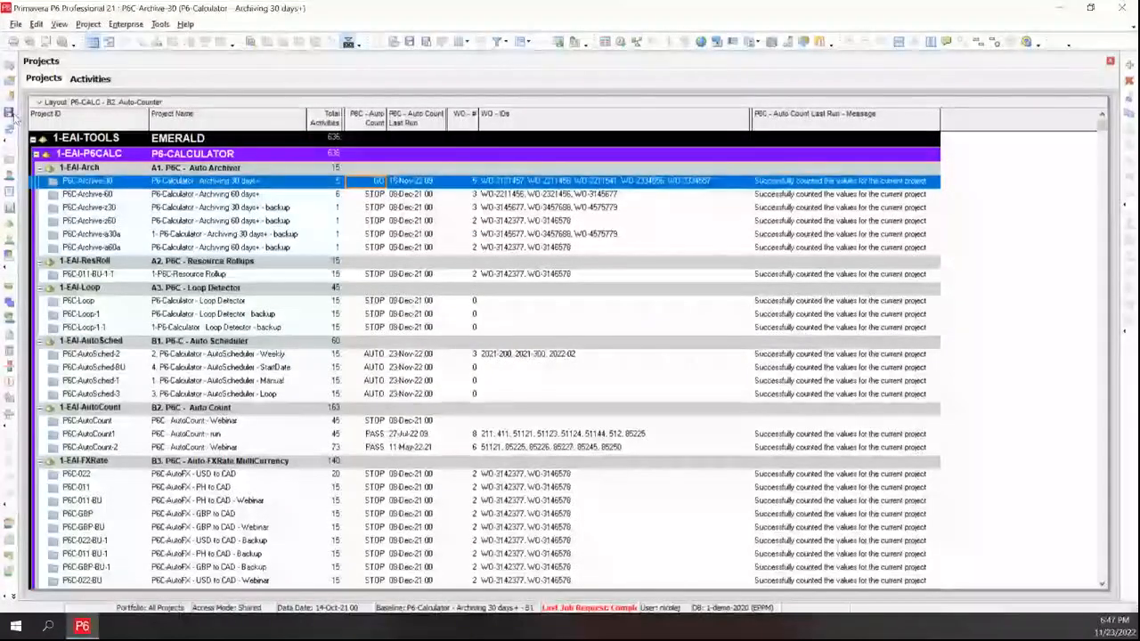
Refresh the project data and inspect P6C-Archive-30's Auto Count status, last run date and WO IDs
left_click(10, 131)
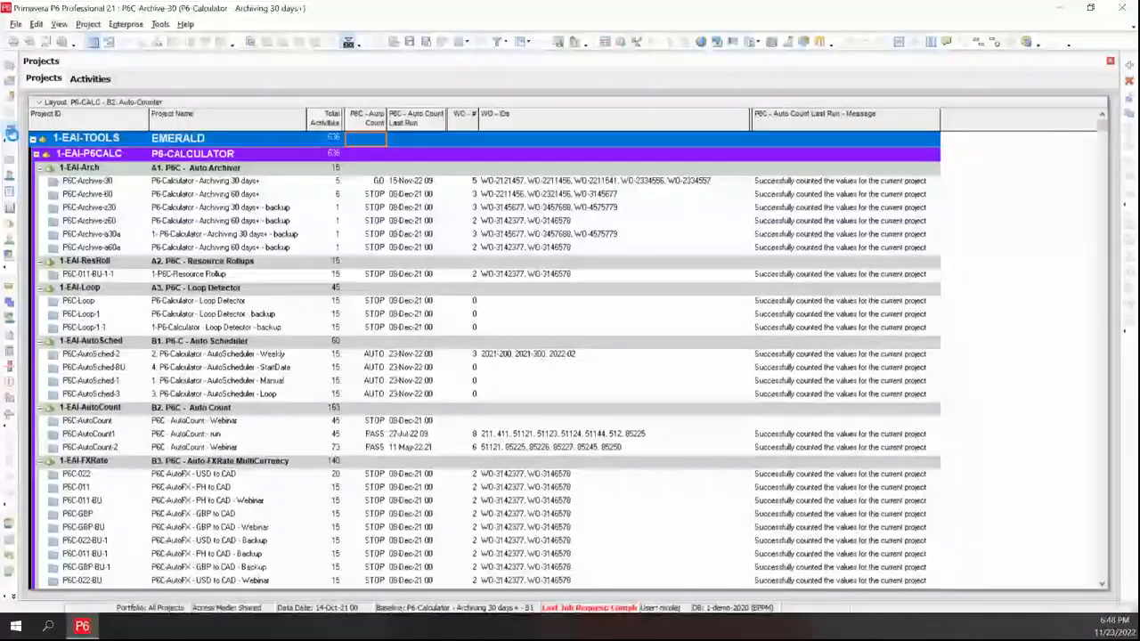
left_click(10, 132)
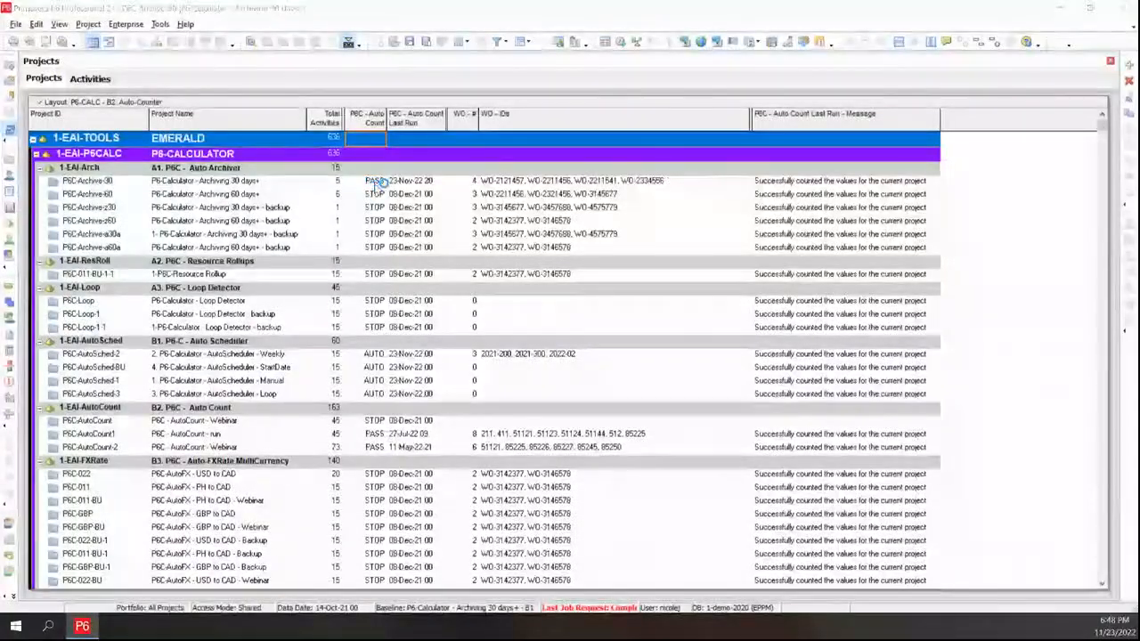
left_click(376, 182)
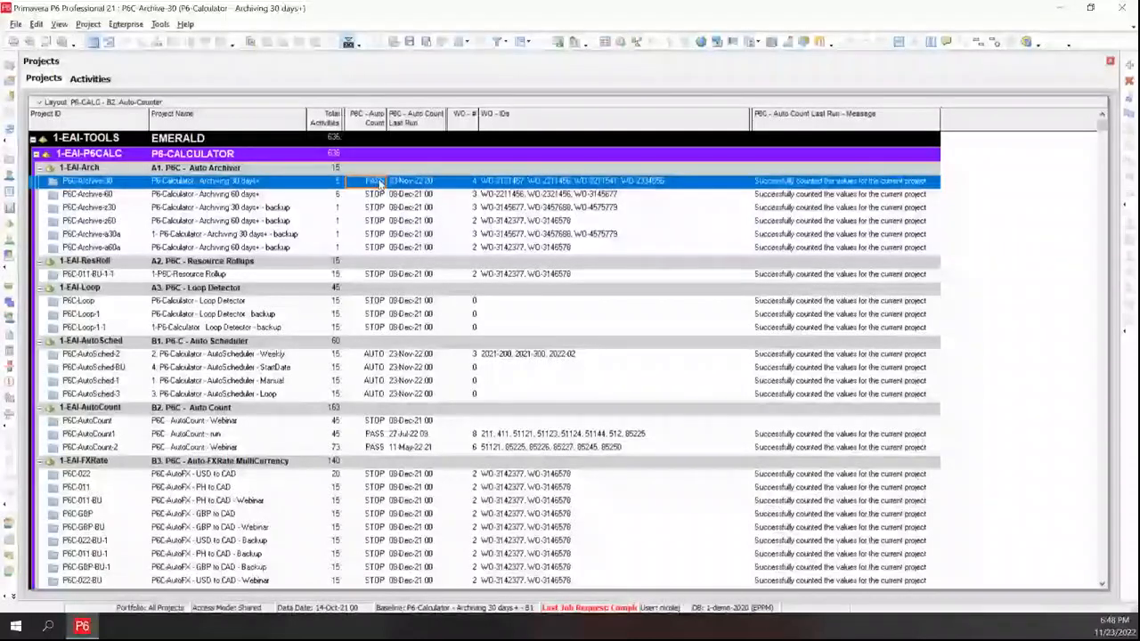
left_click(419, 182)
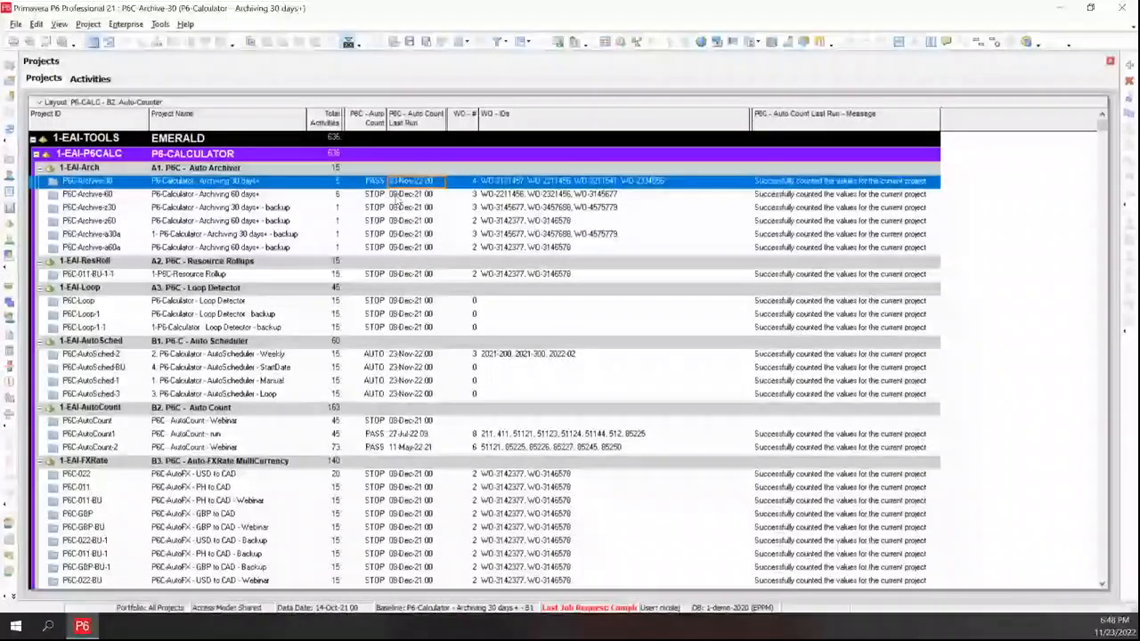
left_click(370, 194)
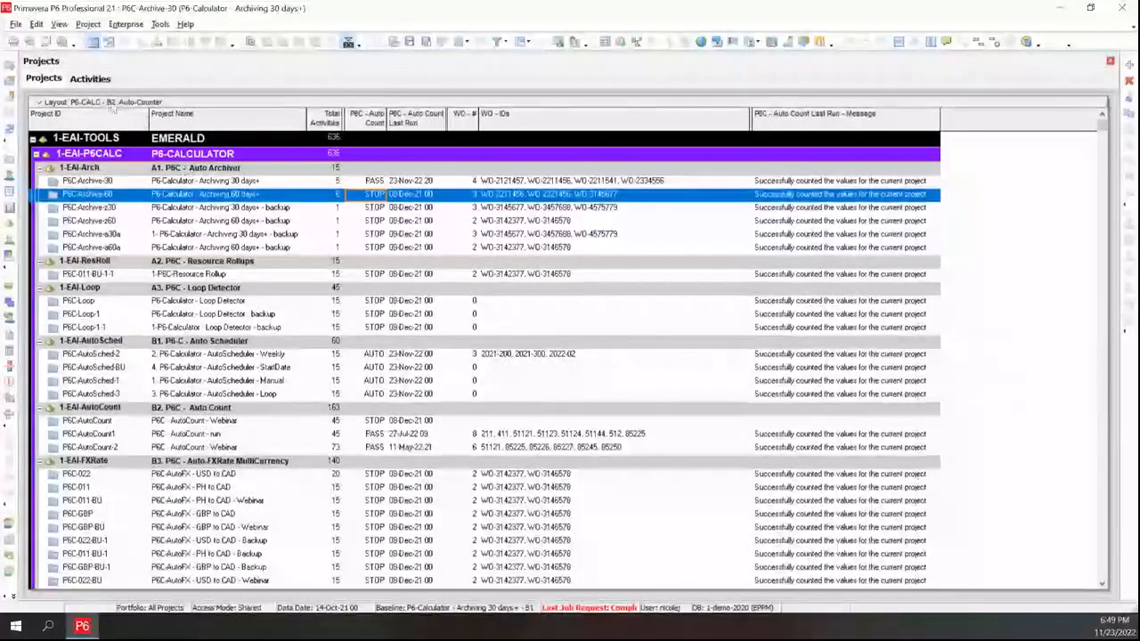
Open the P6-CALC - A3. Loop Detector layout in the Projects window
left_click(105, 107)
mouse_move(89, 113)
left_click(186, 128)
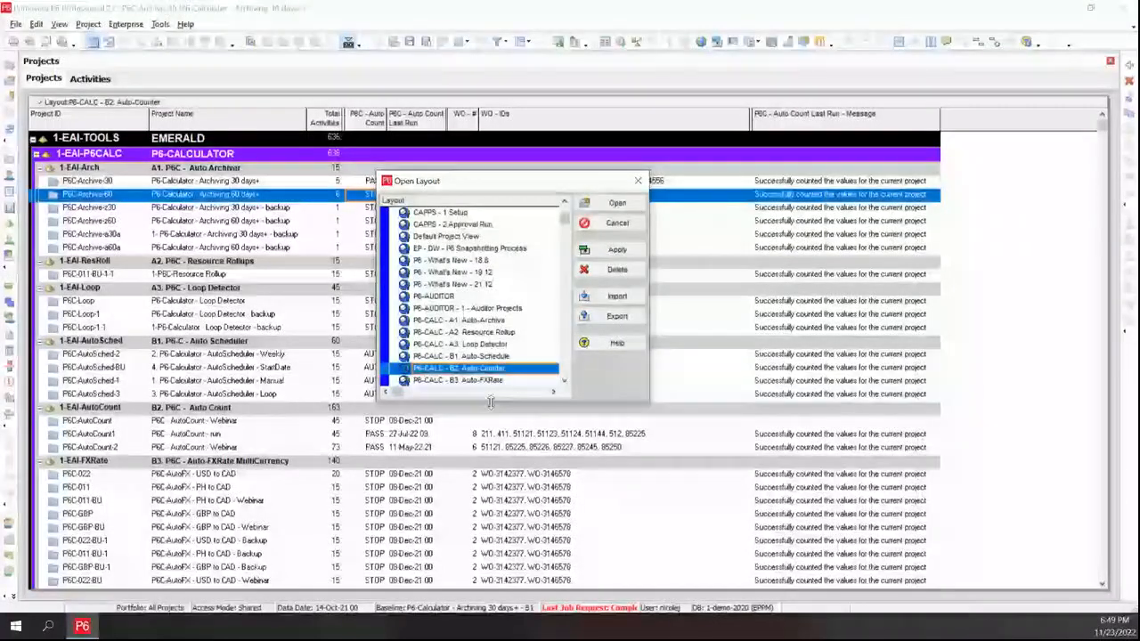
left_click_drag(489, 403, 501, 461)
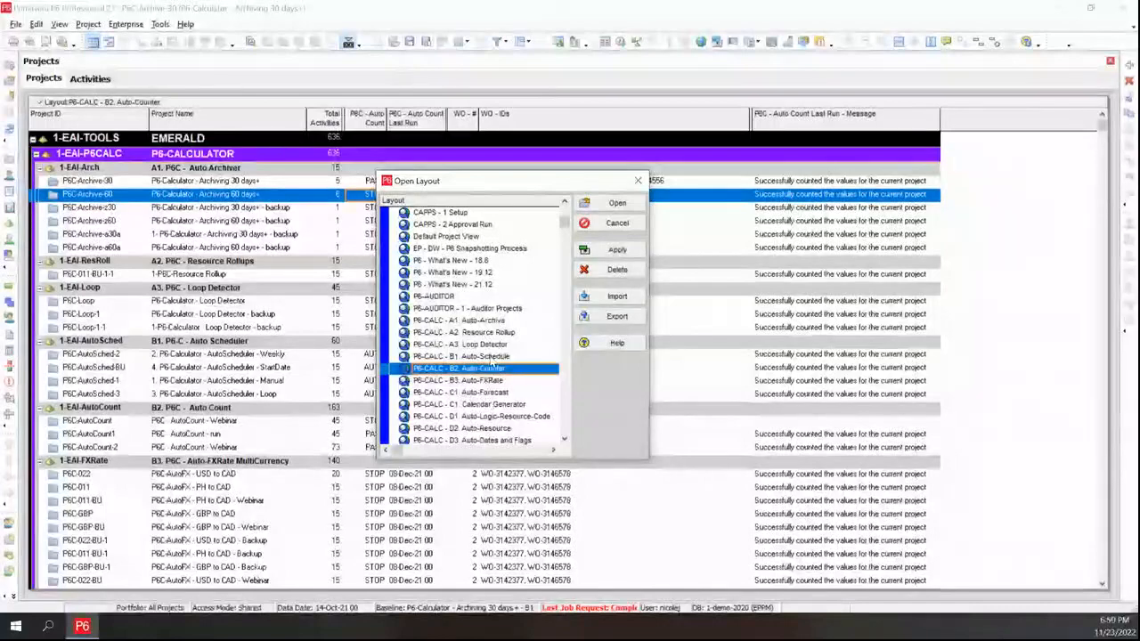
left_click(496, 345)
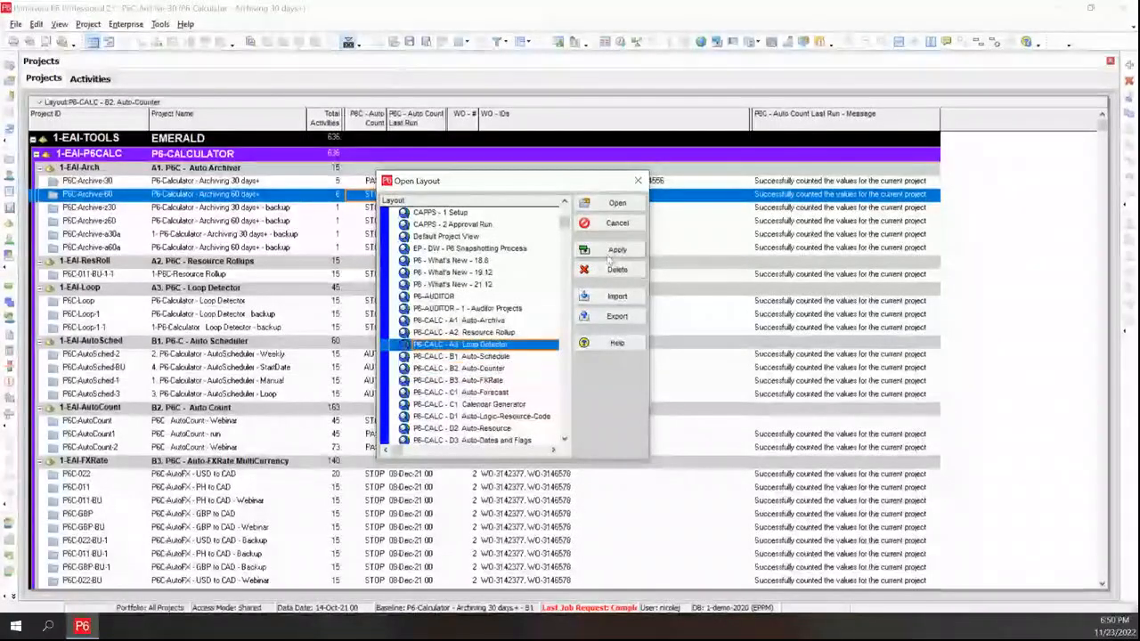
left_click(615, 250)
left_click(629, 205)
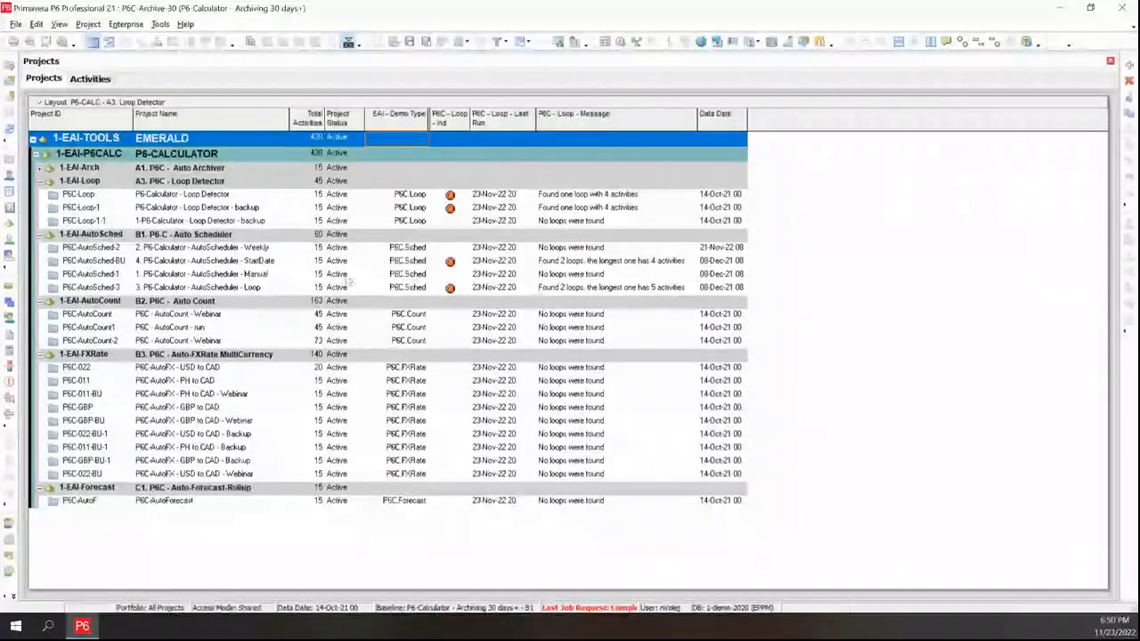
Review the P6C - Loop - Message entries for the loop detector and auto scheduler projects
left_click(262, 262)
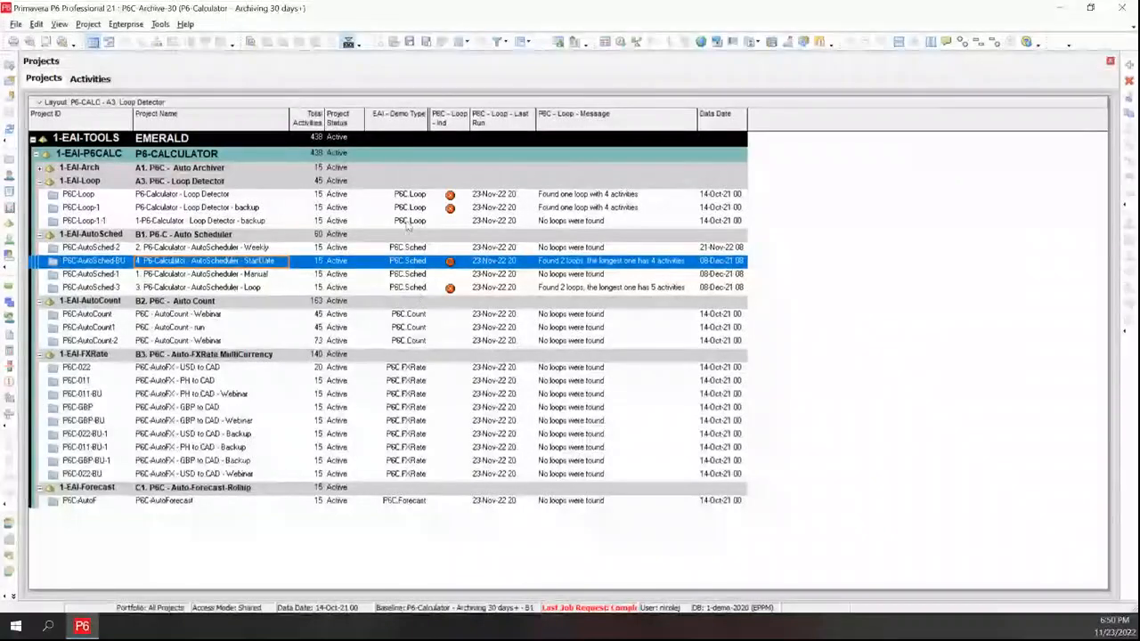
left_click(581, 194)
left_click(612, 207)
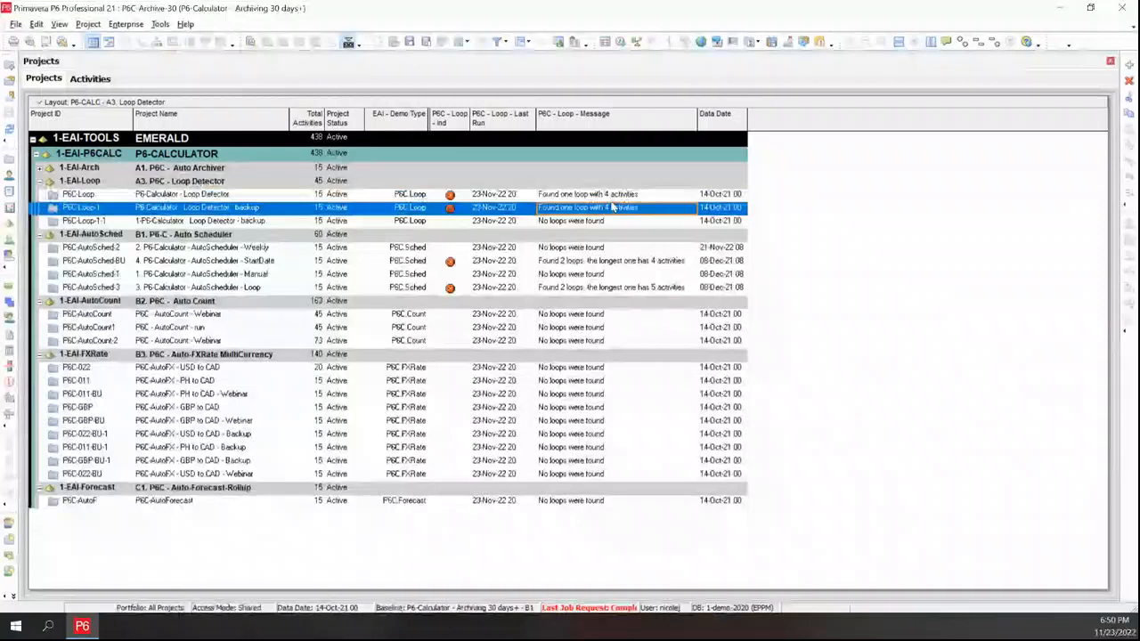
left_click(628, 263)
left_click(622, 288)
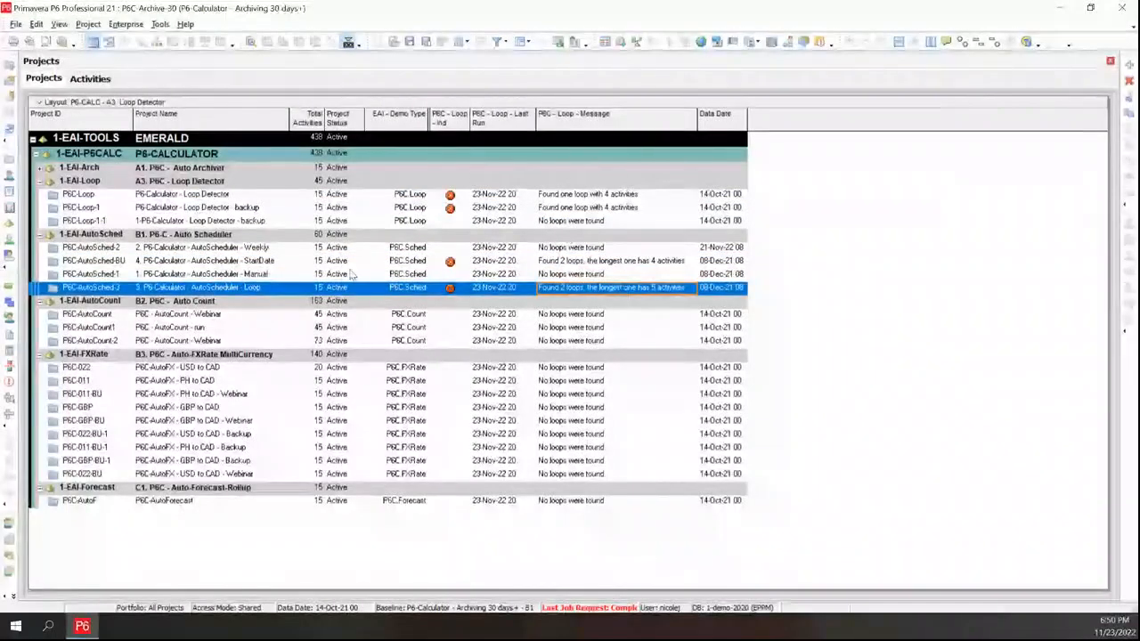